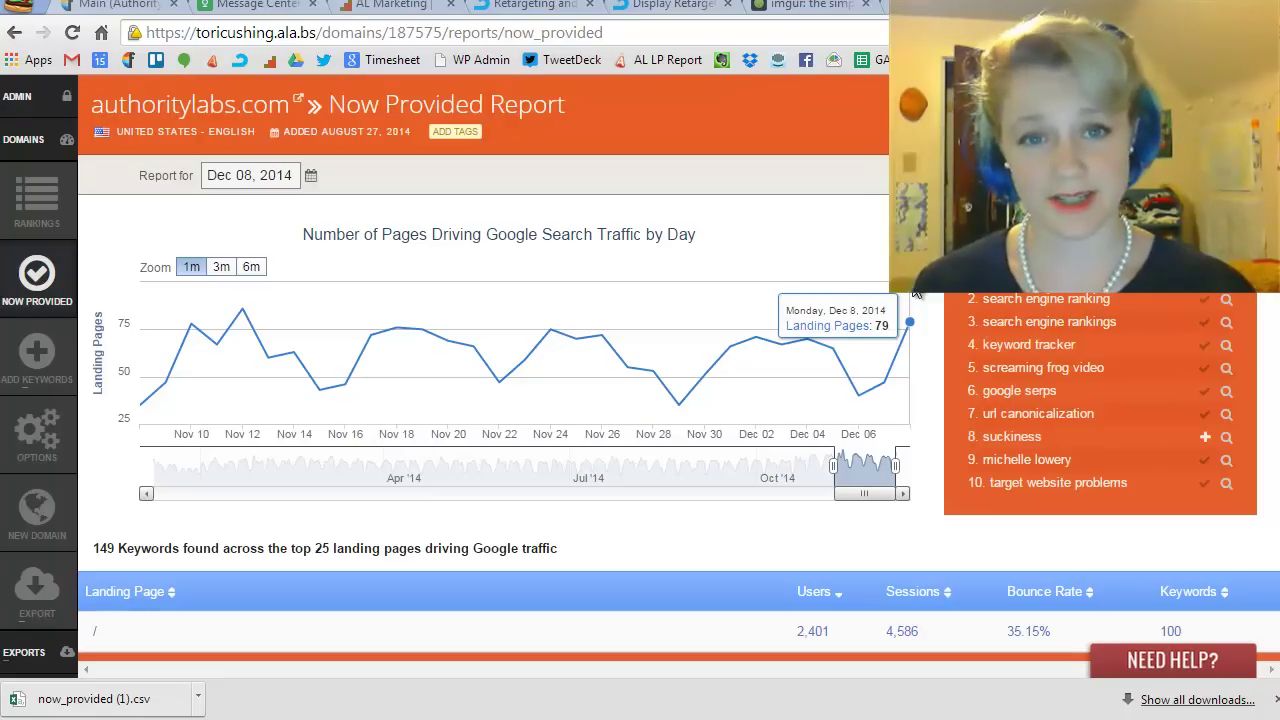
Step: Examine the Now Provided report's traffic chart and landing page table in the browser, and the finished keyword table sheets in Excel
{"action": "scroll", "coordinate": [506, 600], "scroll_direction": "down", "scroll_amount": 5}
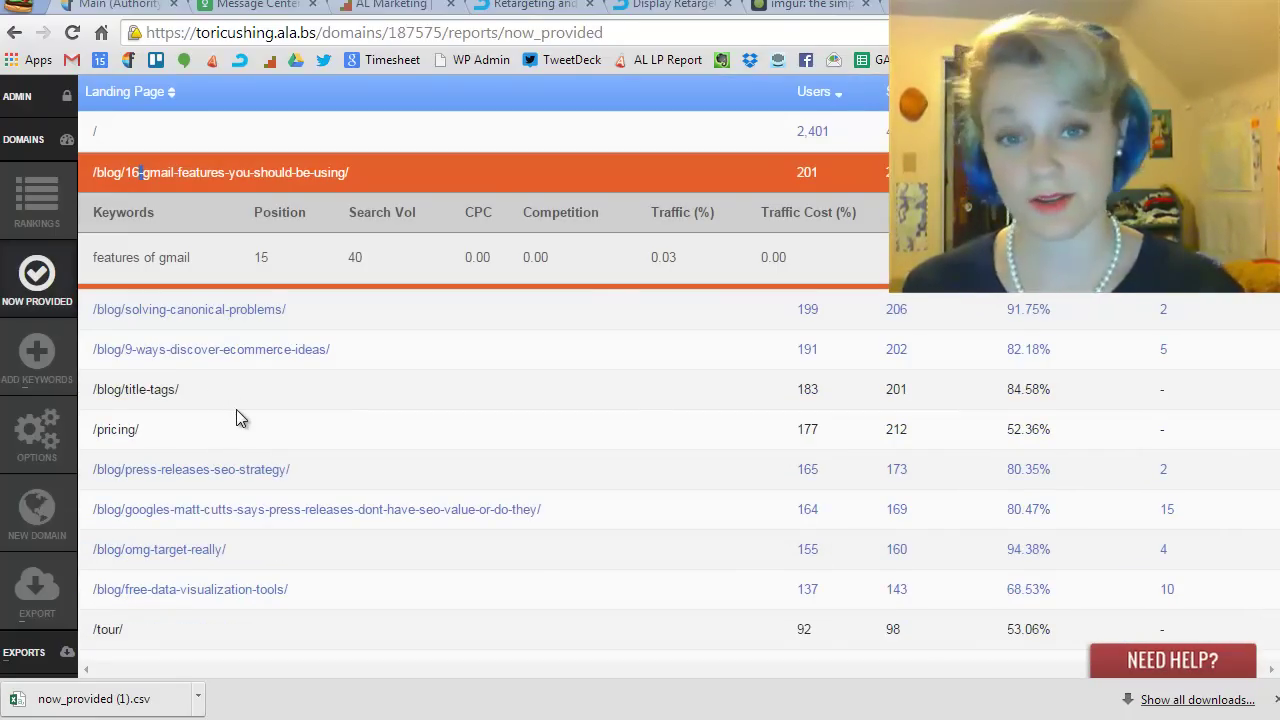
{"action": "scroll", "coordinate": [236, 409], "scroll_direction": "up", "scroll_amount": 4}
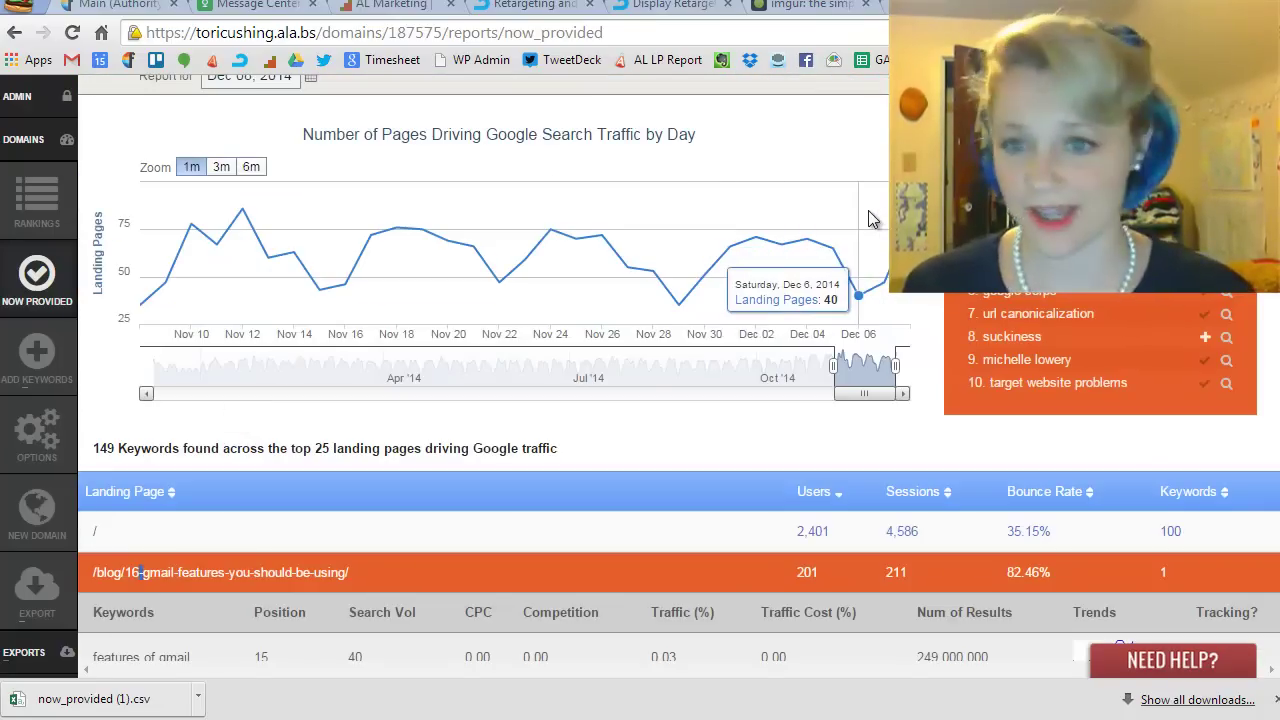
{"action": "scroll", "coordinate": [868, 215], "scroll_direction": "up", "scroll_amount": 1}
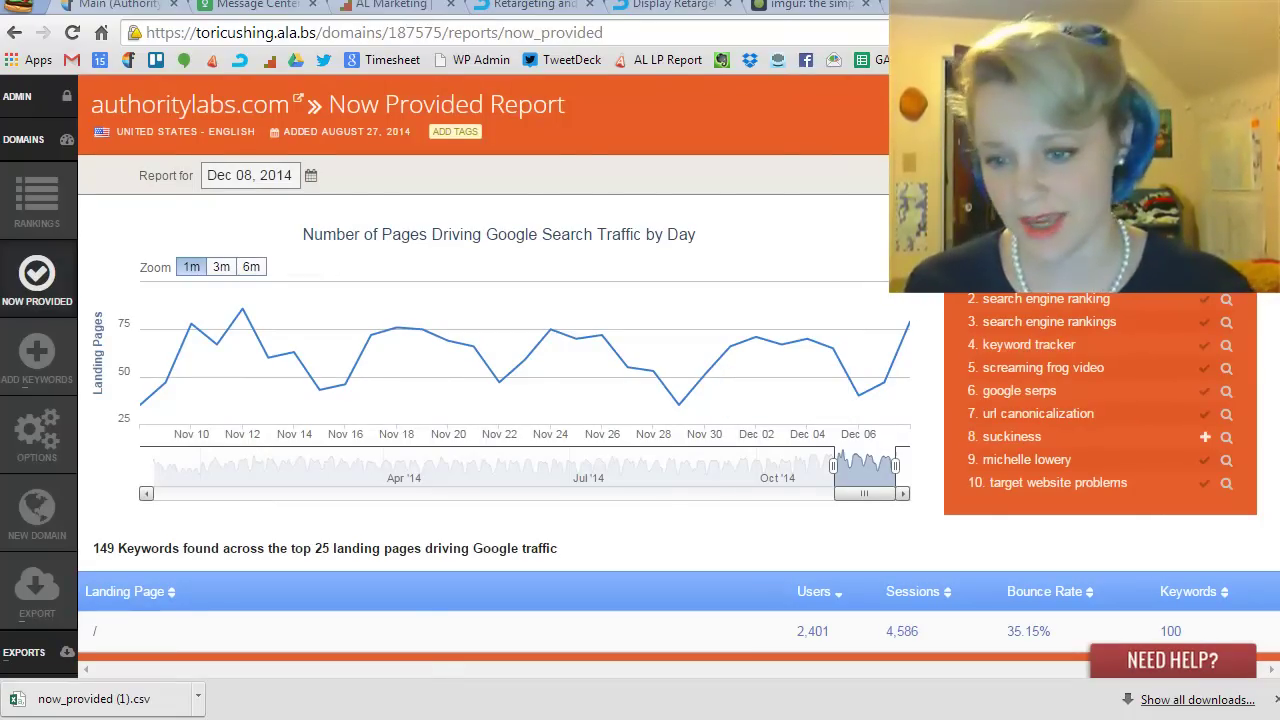
{"action": "mouse_move", "coordinate": [669, 599]}
{"action": "left_click", "coordinate": [467, 660]}
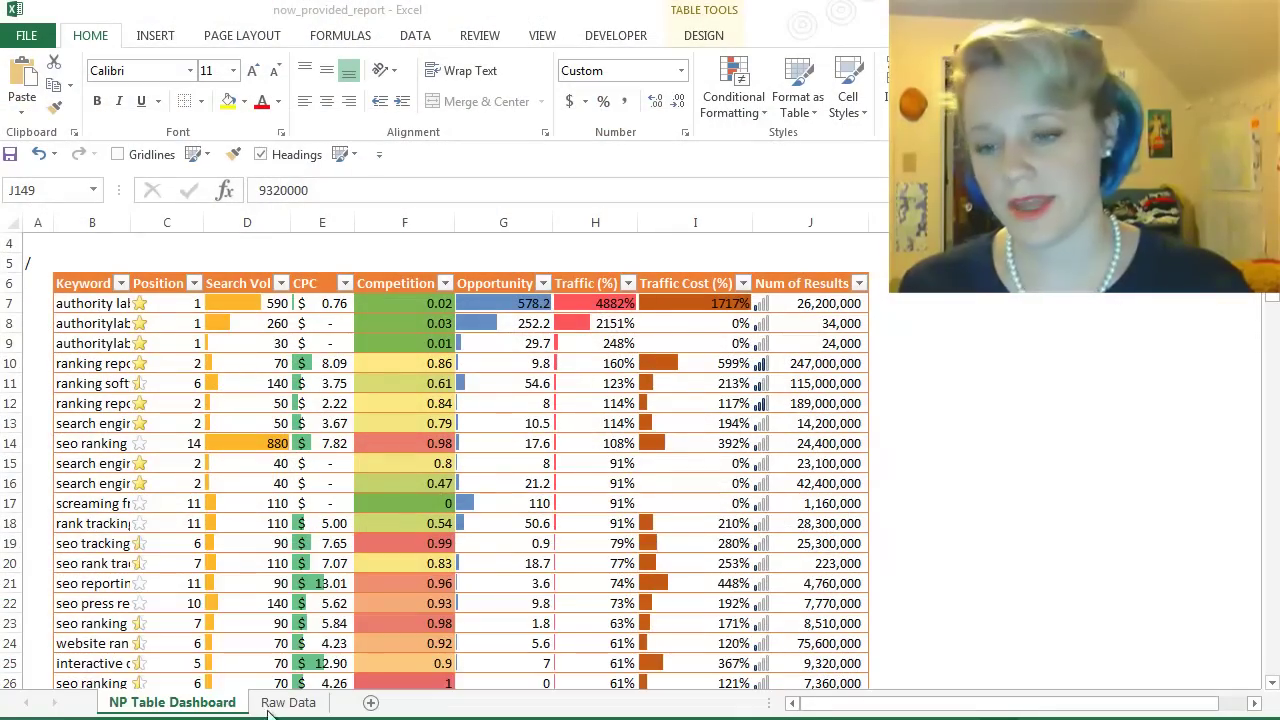
{"action": "left_click", "coordinate": [262, 704]}
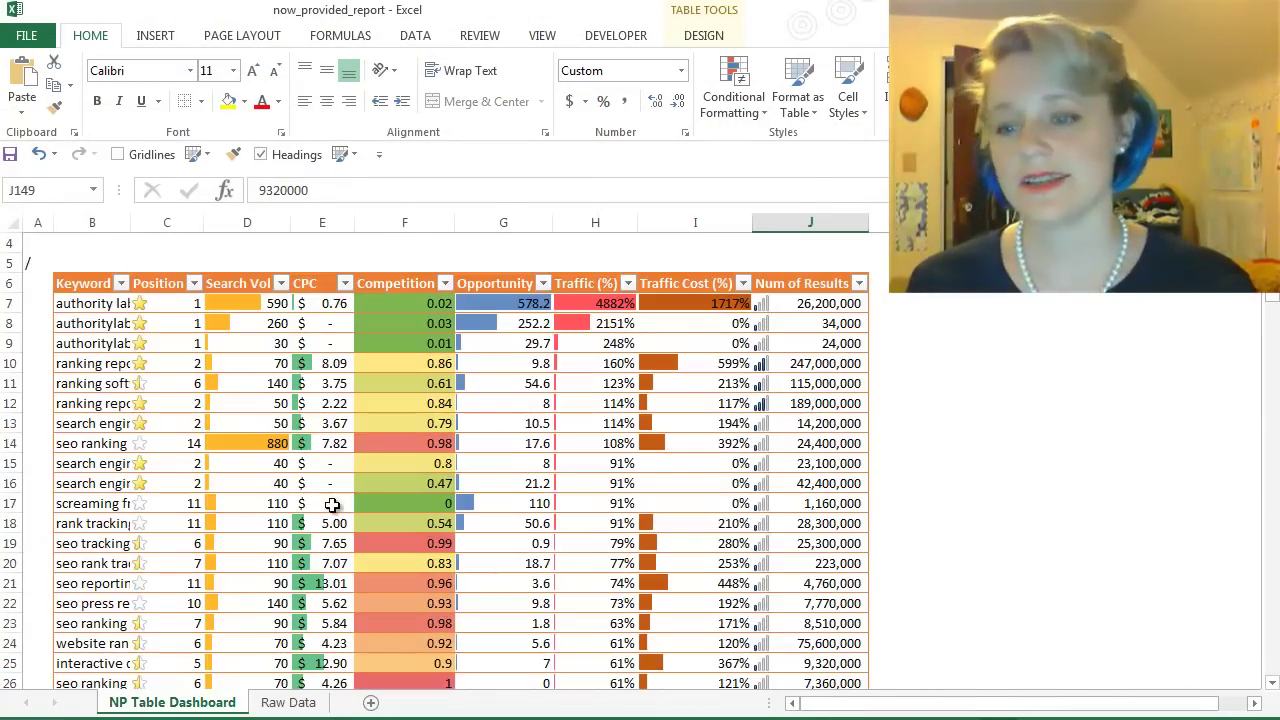
{"action": "scroll", "coordinate": [333, 505], "scroll_direction": "down", "scroll_amount": 14}
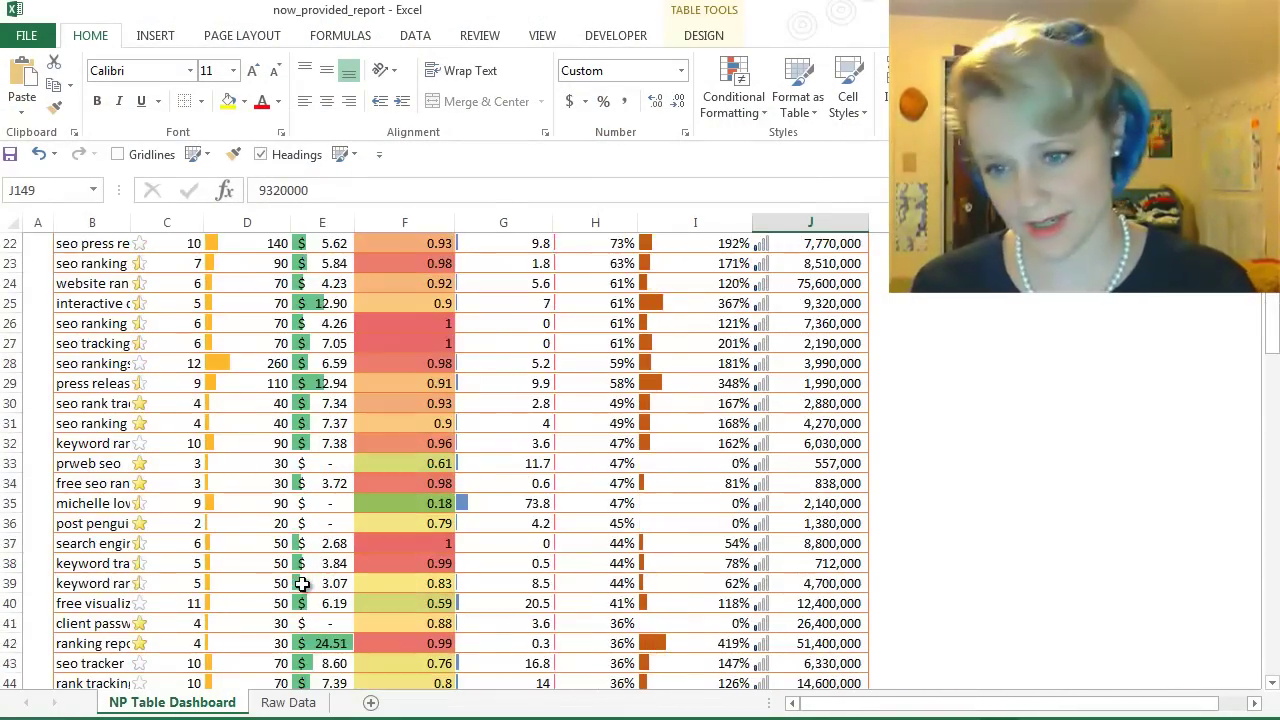
{"action": "scroll", "coordinate": [307, 590], "scroll_direction": "up", "scroll_amount": 15}
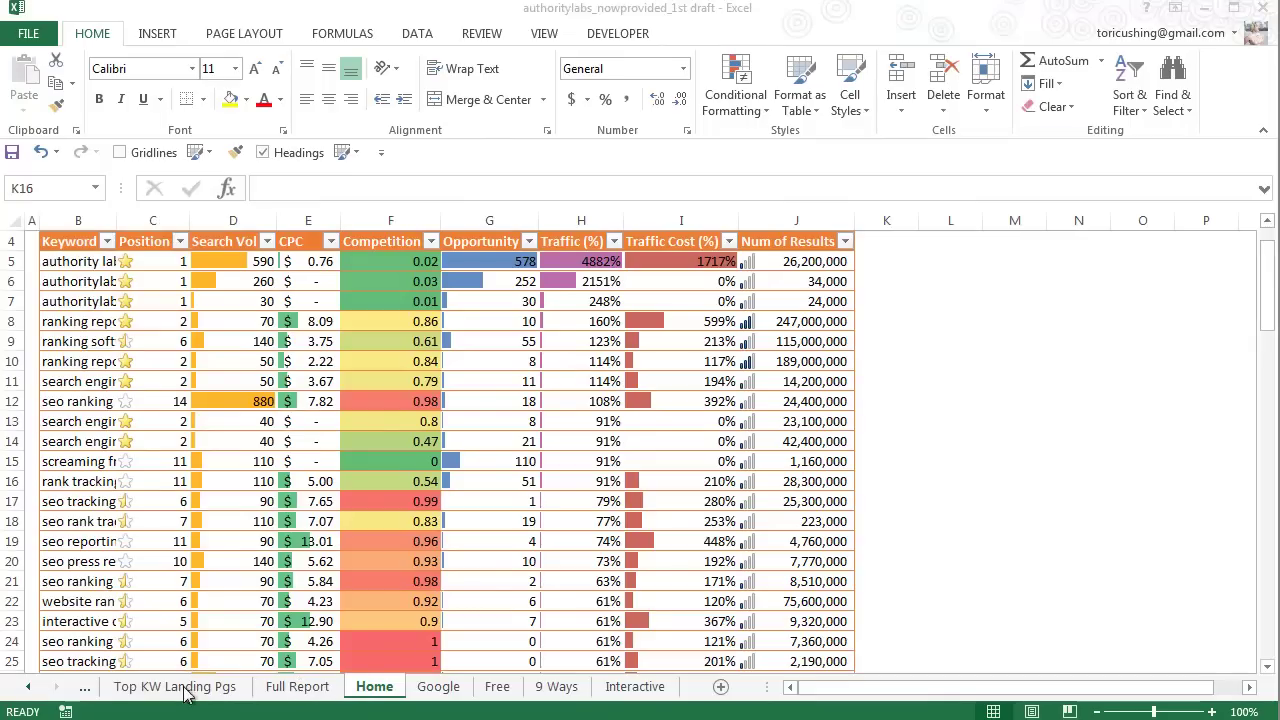
{"action": "left_click", "coordinate": [143, 691]}
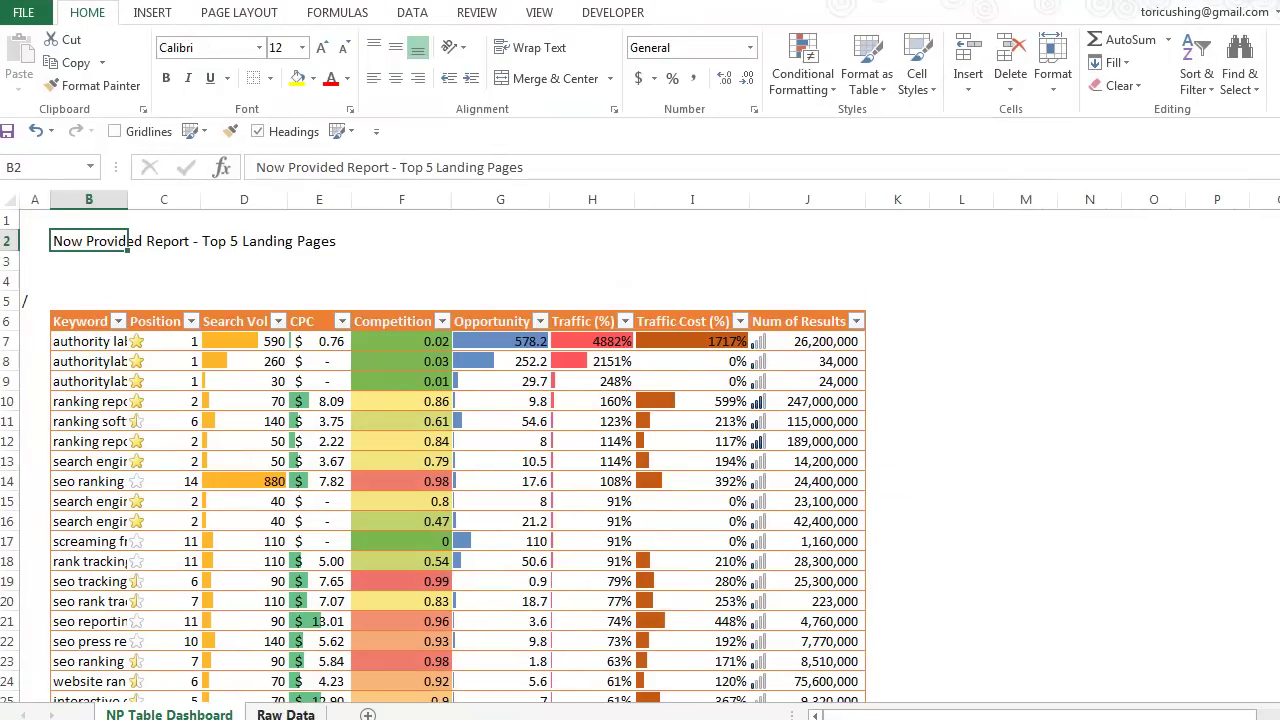
Step: Copy the homepage (/) rows from the Landing Page column through Num of Results on the Raw Data sheet
{"action": "left_click", "coordinate": [286, 715]}
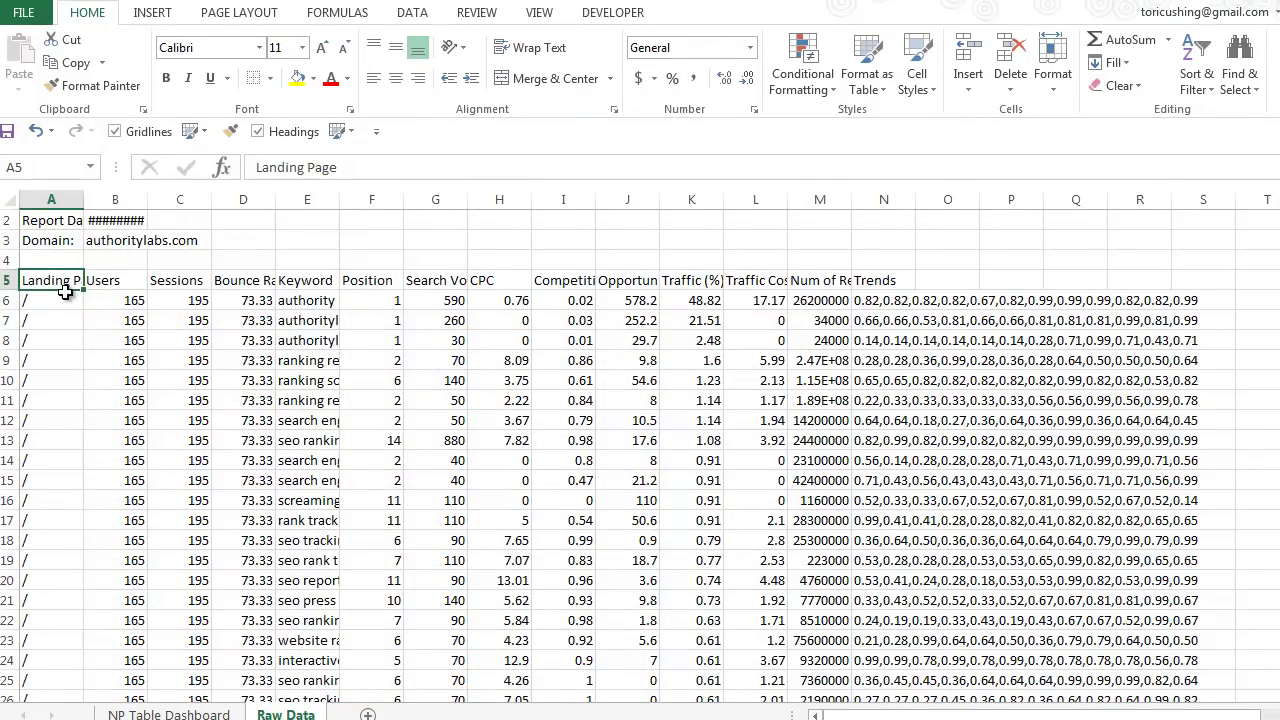
{"action": "left_click_drag", "start_coordinate": [61, 300], "coordinate": [802, 664]}
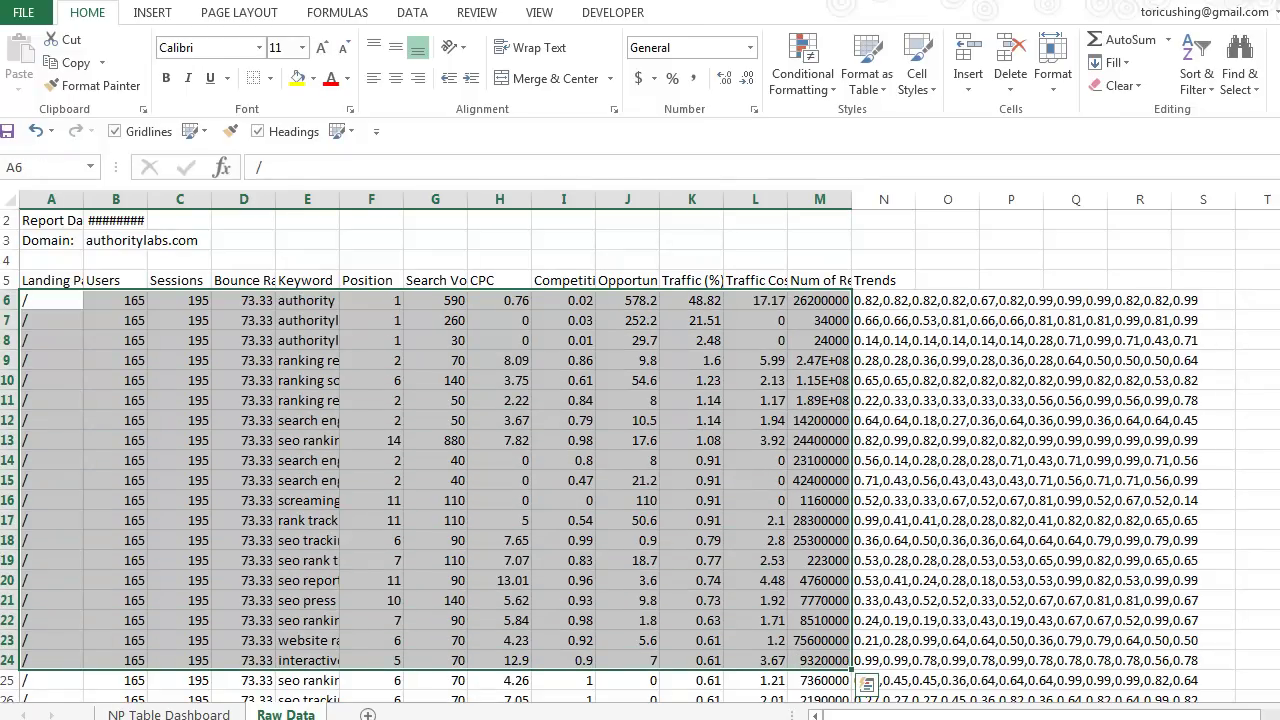
{"action": "left_click_drag", "start_coordinate": [45, 300], "coordinate": [818, 555]}
{"action": "key", "text": "ctrl+c"}
Step: Add a new sheet after Home in the authoritylabs_nowprovided_1st draft workbook and rename it Home
{"action": "left_click", "coordinate": [468, 718]}
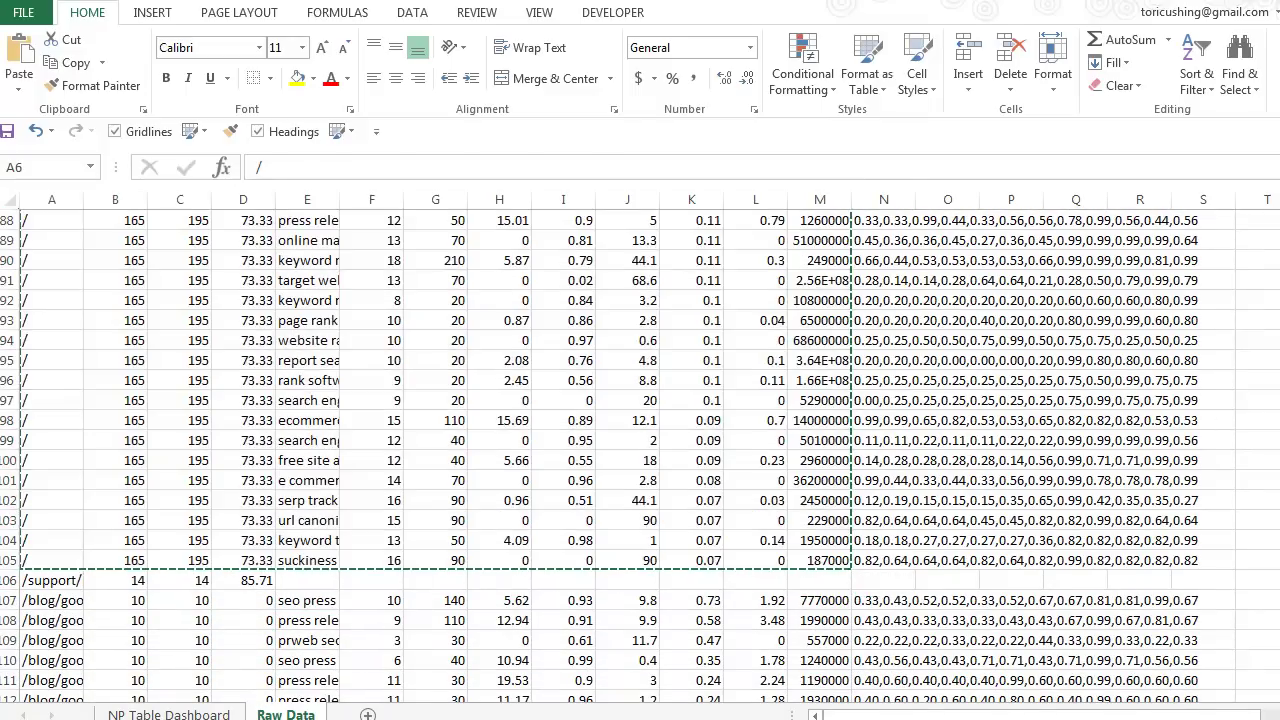
{"action": "left_click", "coordinate": [650, 700]}
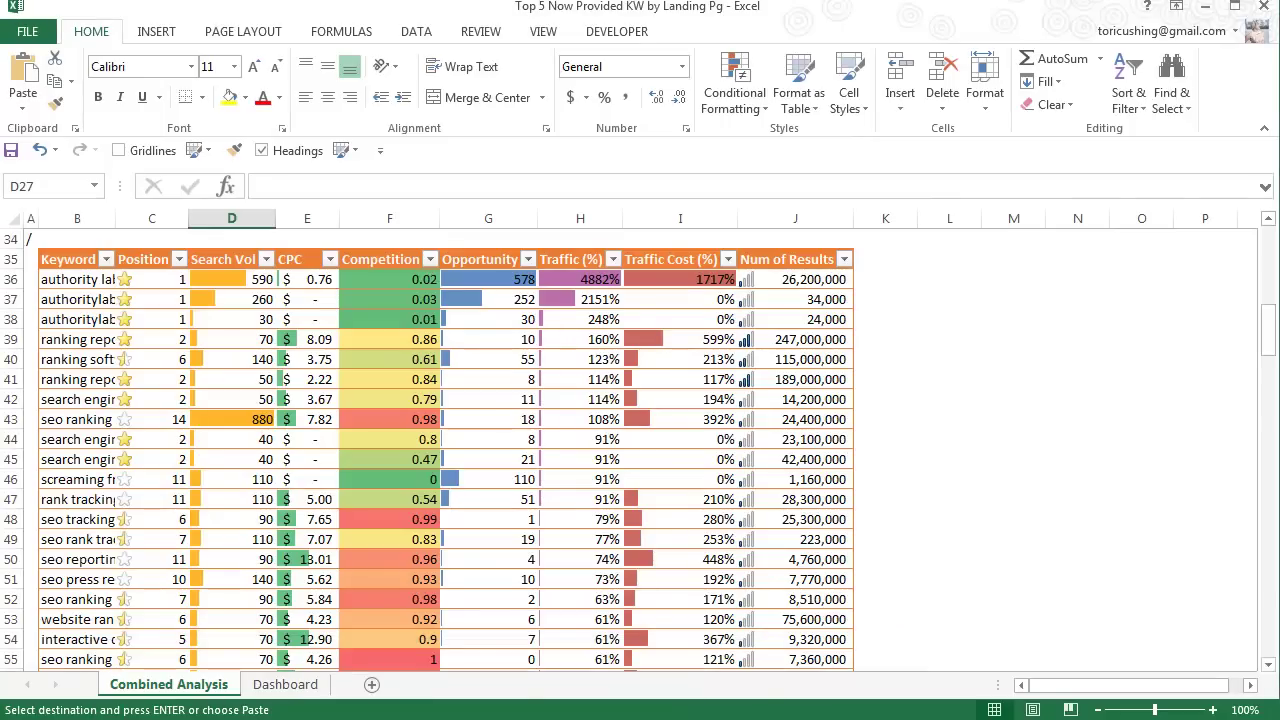
{"action": "left_click", "coordinate": [468, 718]}
{"action": "left_click", "coordinate": [365, 700]}
{"action": "left_click", "coordinate": [372, 688]}
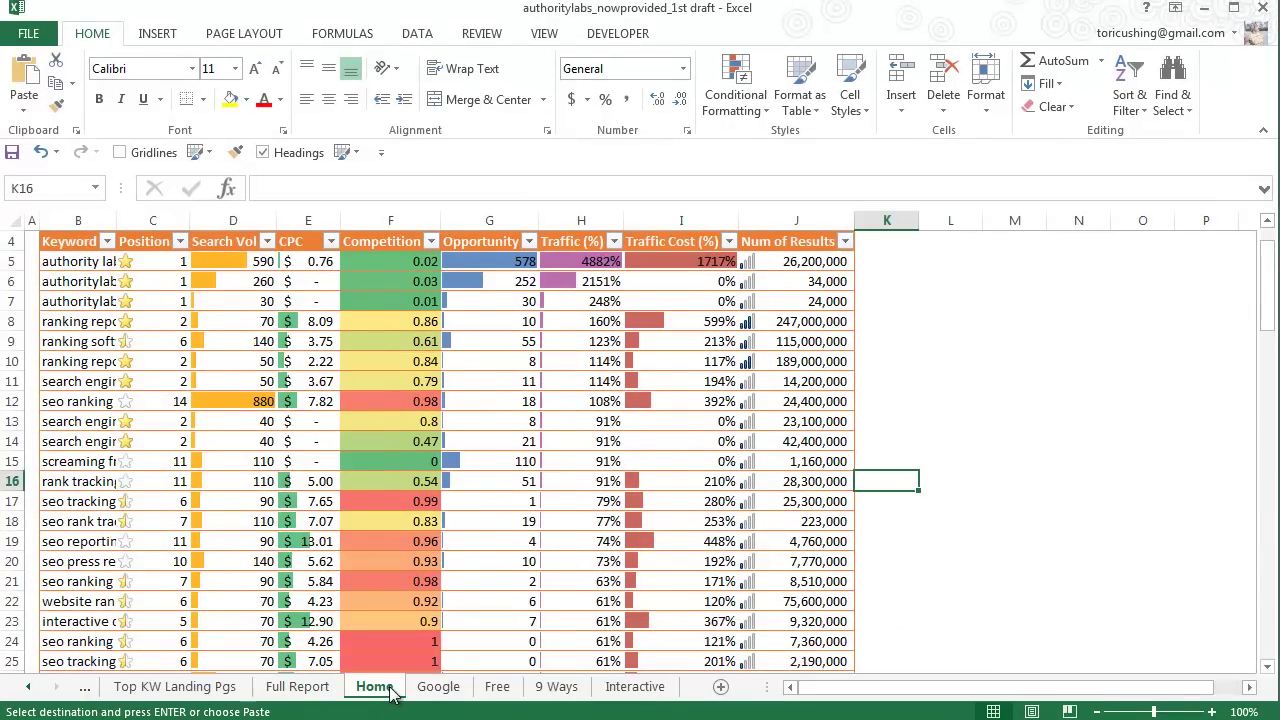
{"action": "left_click", "coordinate": [722, 688]}
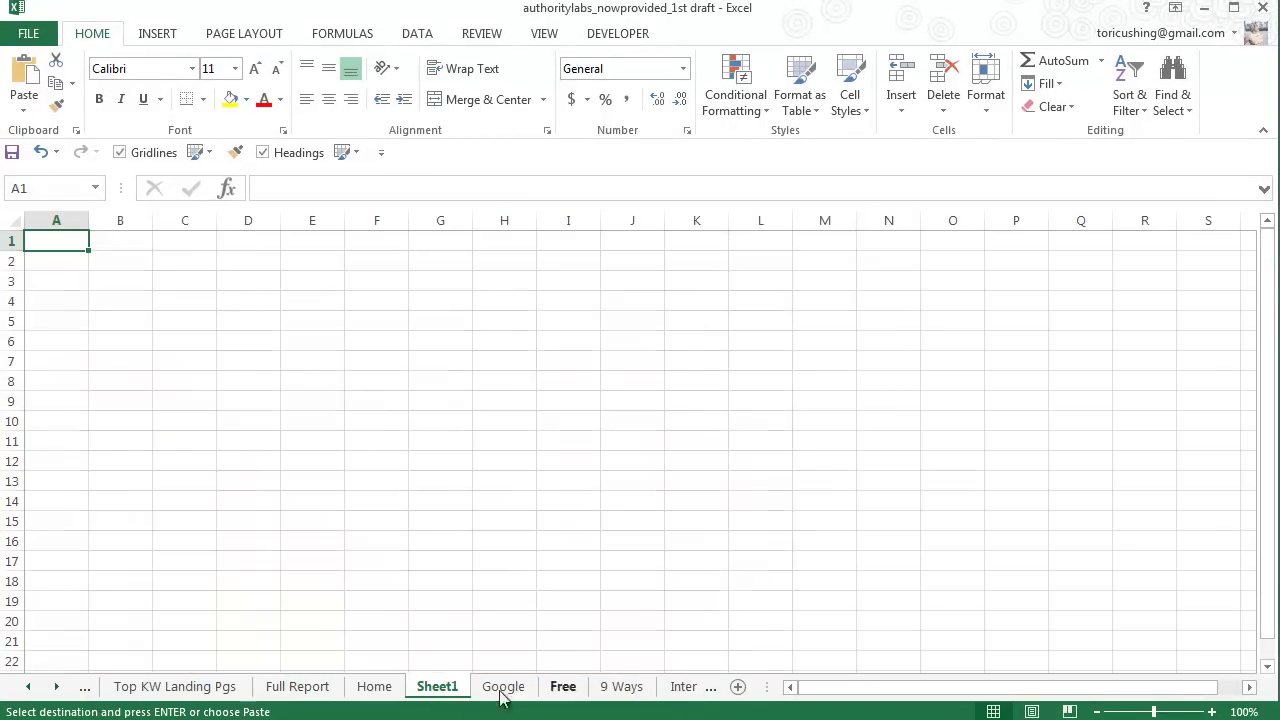
{"action": "double_click", "coordinate": [445, 690]}
{"action": "type", "text": "Ho"}
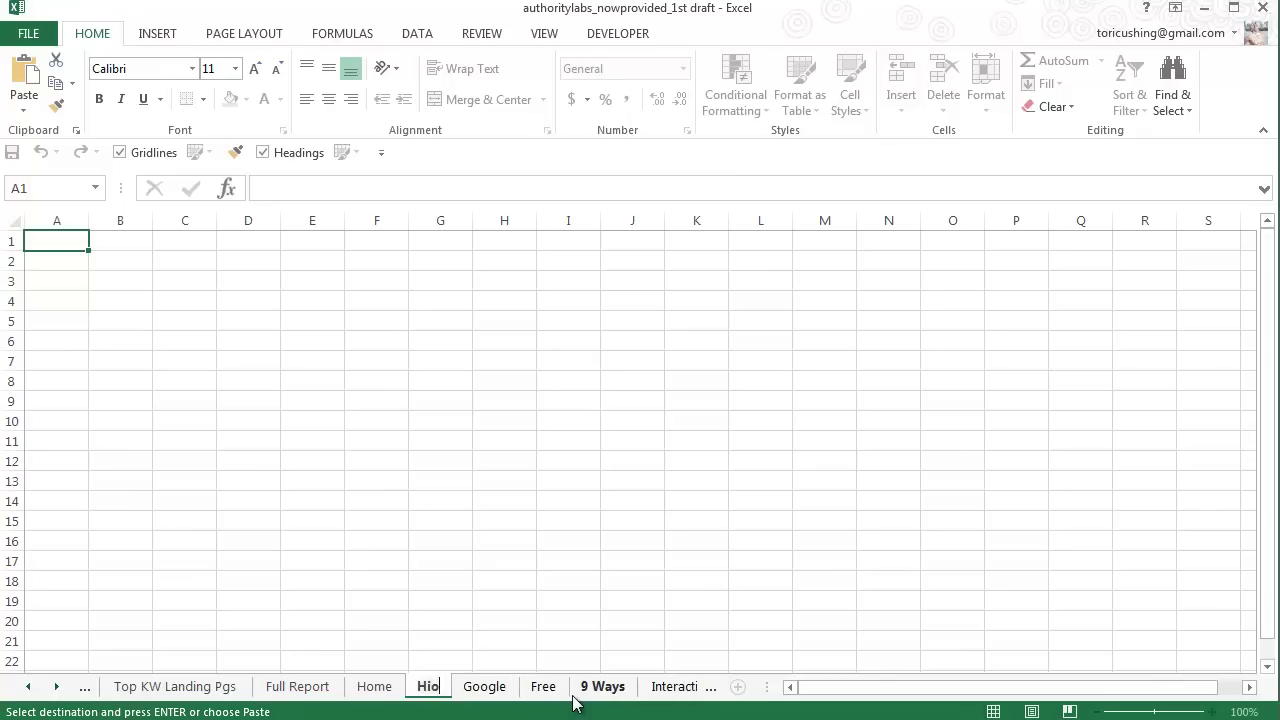
{"action": "type", "text": "me"}
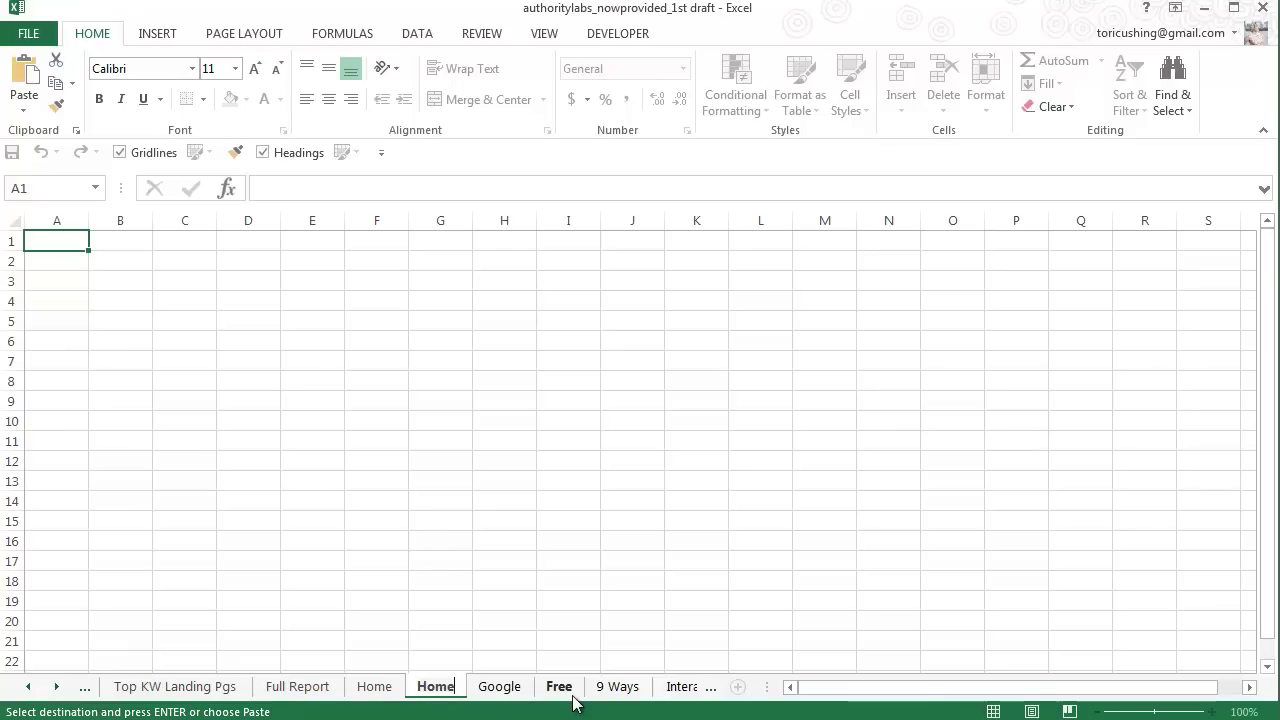
{"action": "key", "text": "Return"}
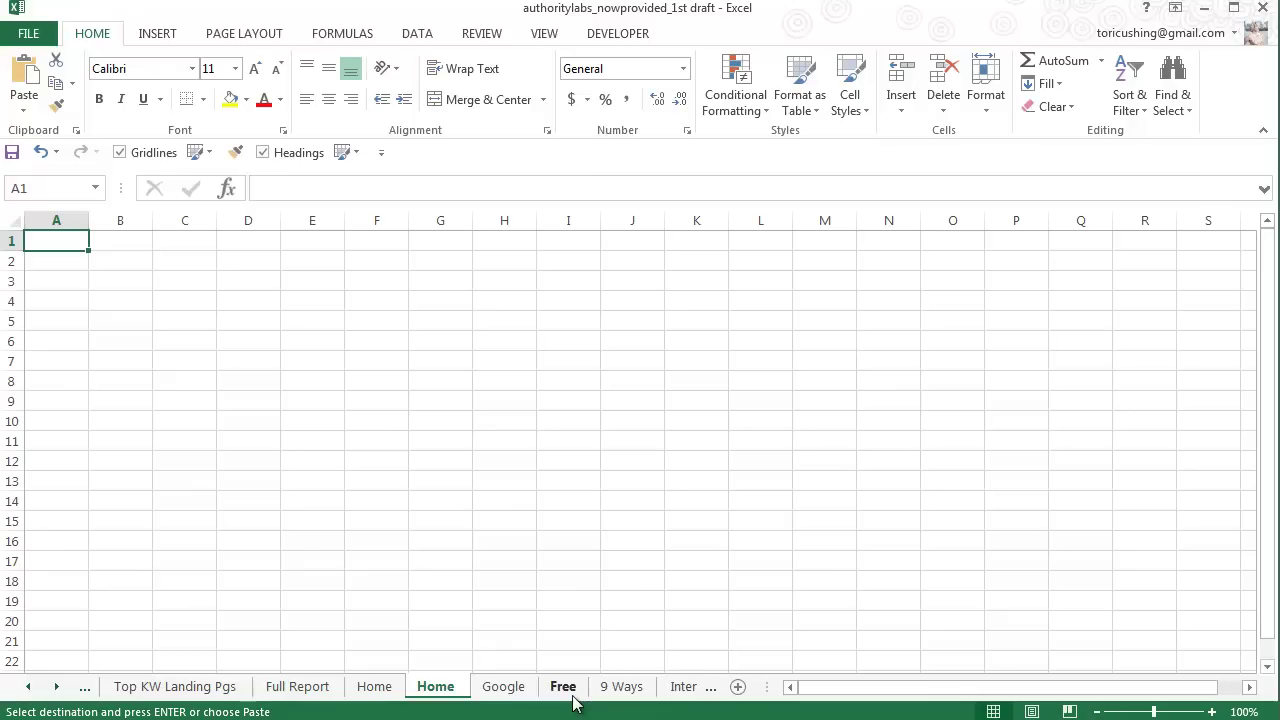
Step: Paste the homepage raw data with its header row into the new Home sheet starting at cell B3
{"action": "left_click", "coordinate": [120, 287]}
{"action": "key", "text": "ctrl+v"}
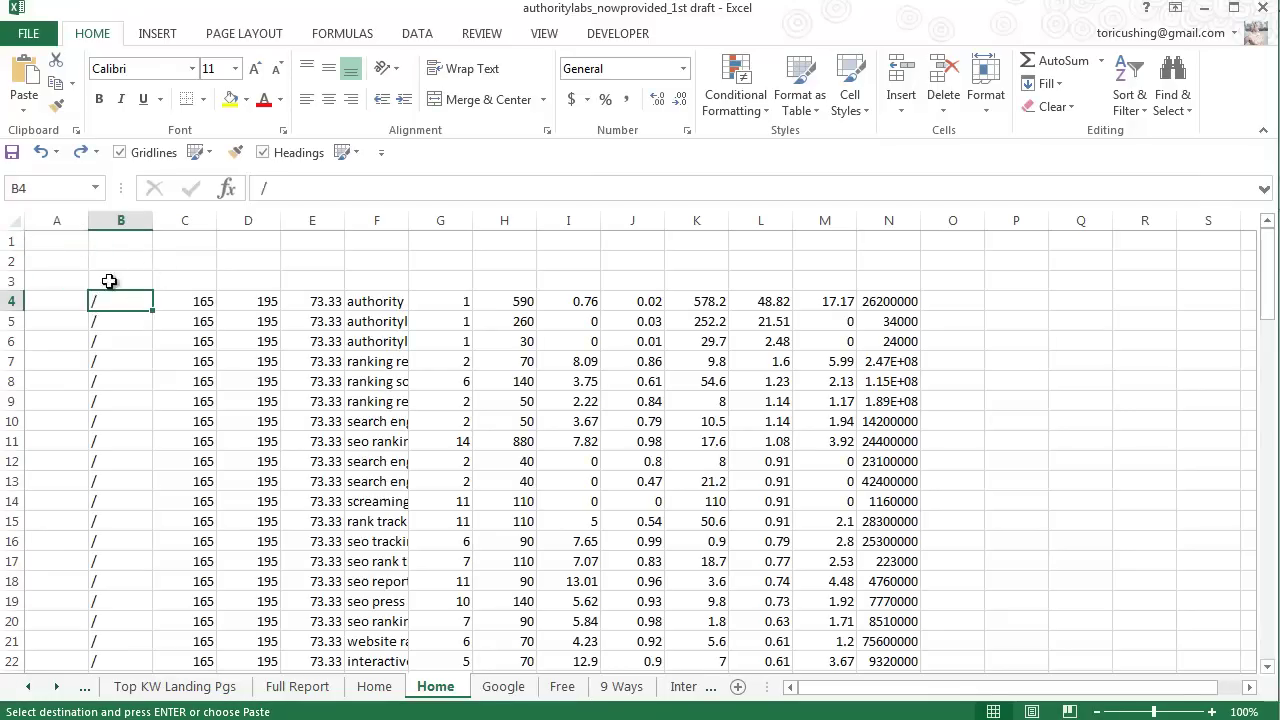
{"action": "left_click", "coordinate": [545, 360]}
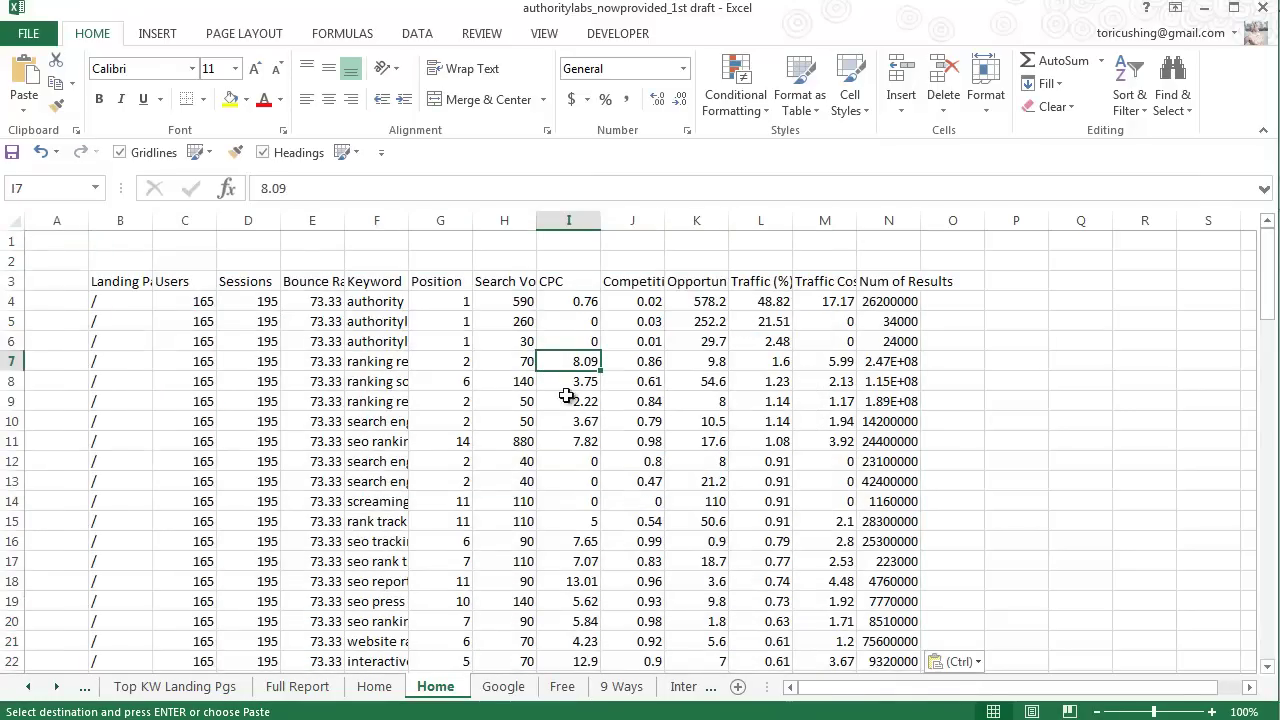
{"action": "key", "text": "ctrl+Page_Up"}
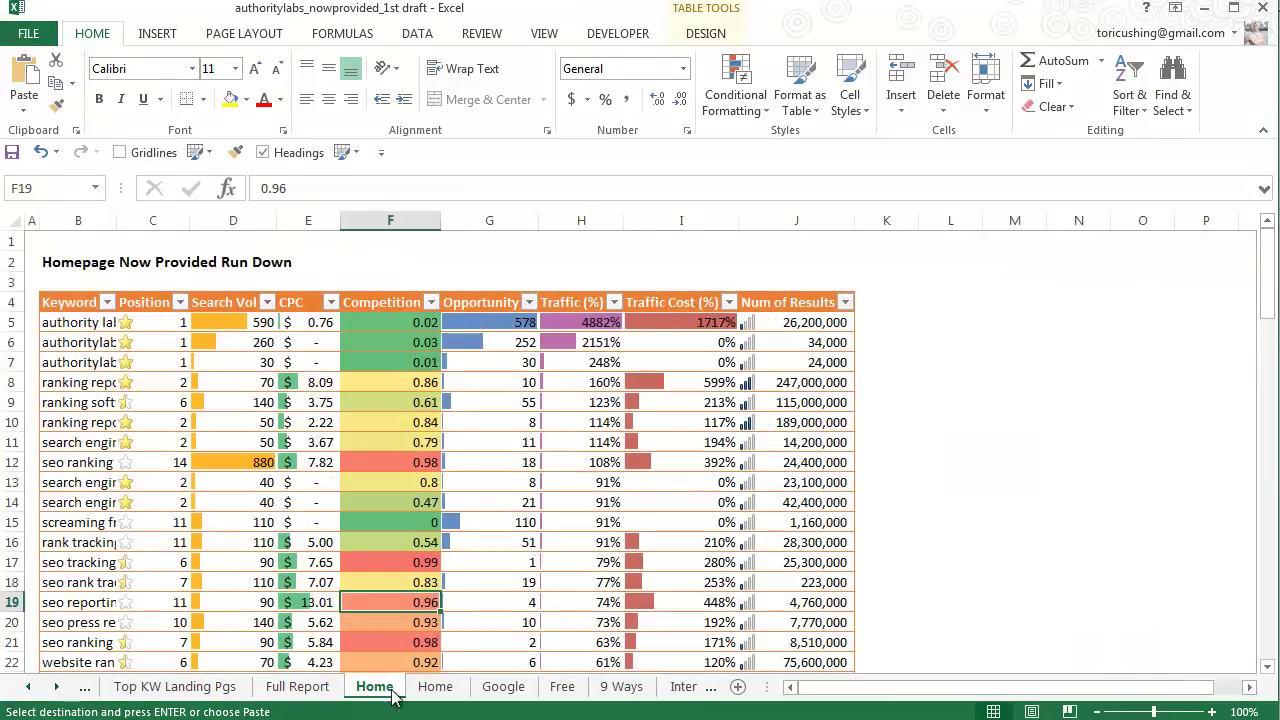
{"action": "left_click", "coordinate": [435, 687]}
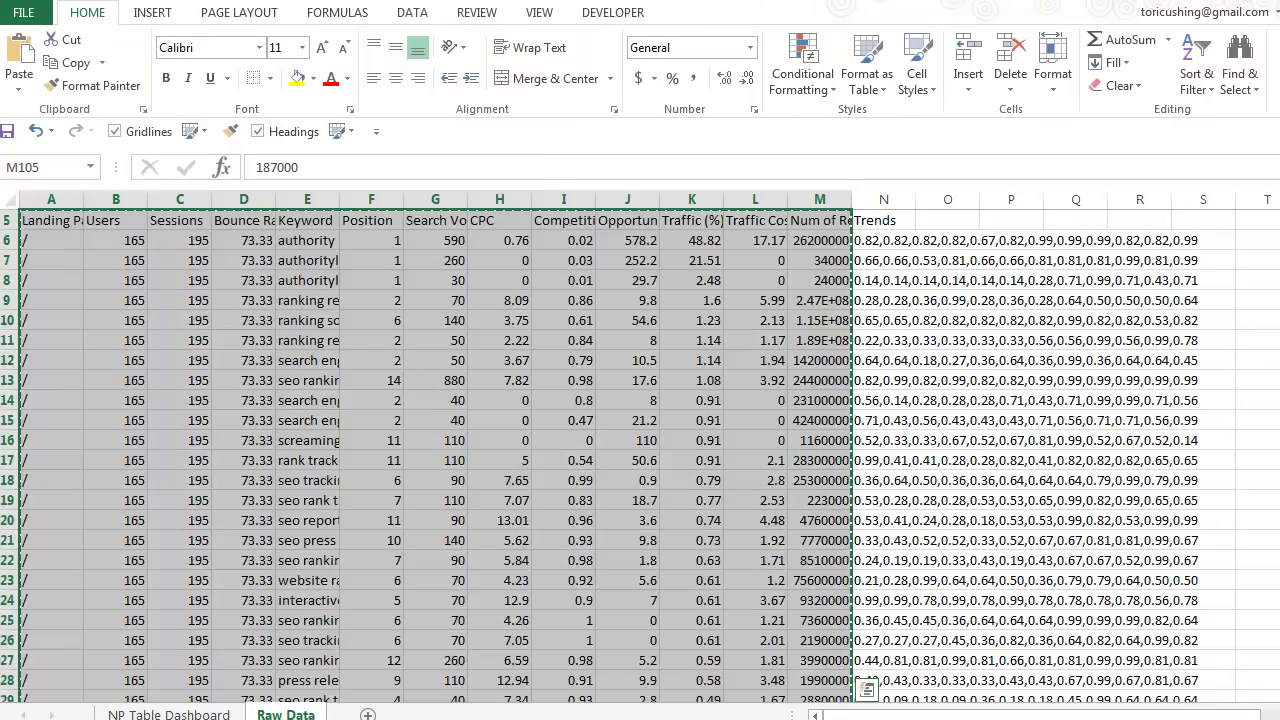
{"action": "key", "text": "ctrl+Page_Up"}
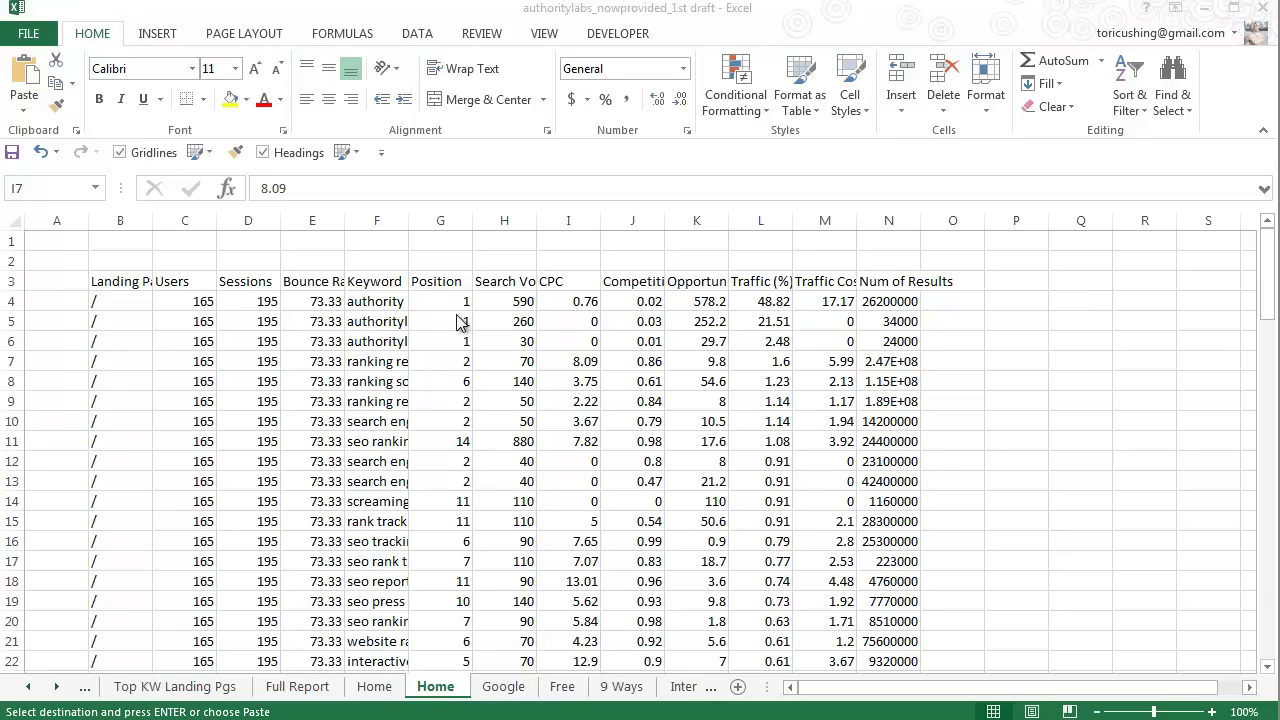
{"action": "key", "text": "ctrl+v"}
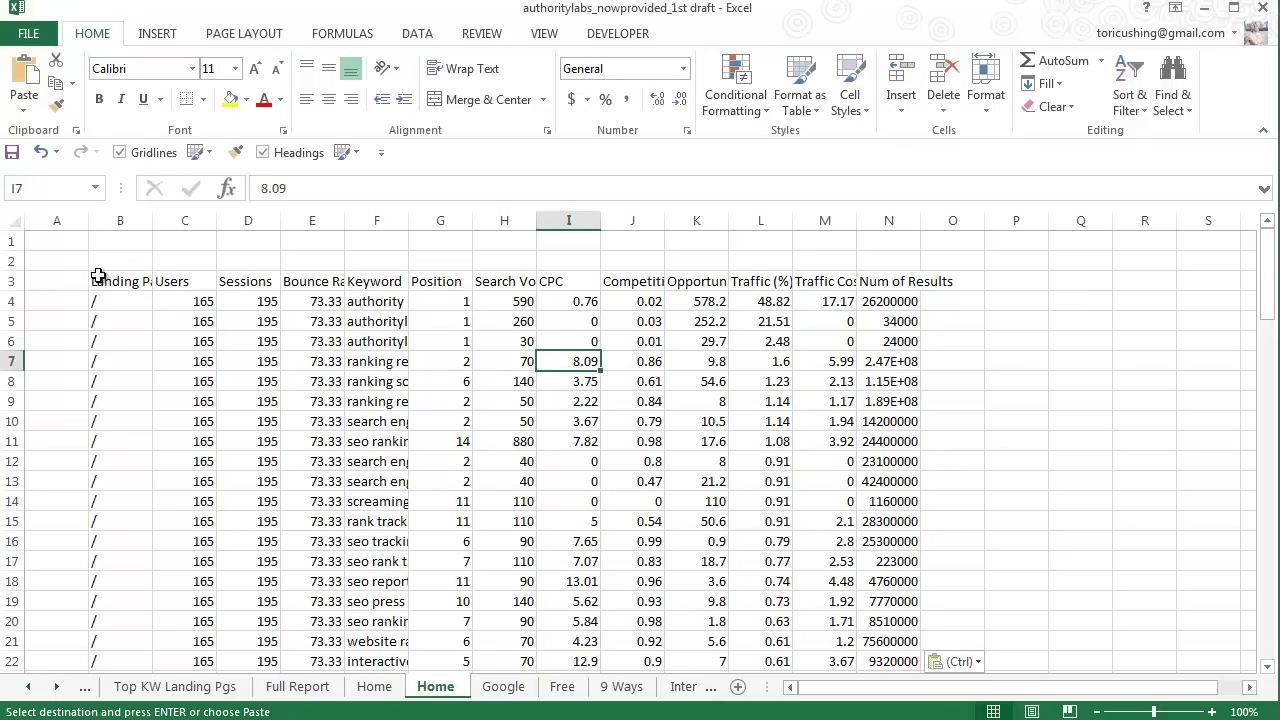
Step: Copy the landing page path / from cell B4 into cell A2 as the label above the data
{"action": "left_click", "coordinate": [111, 304]}
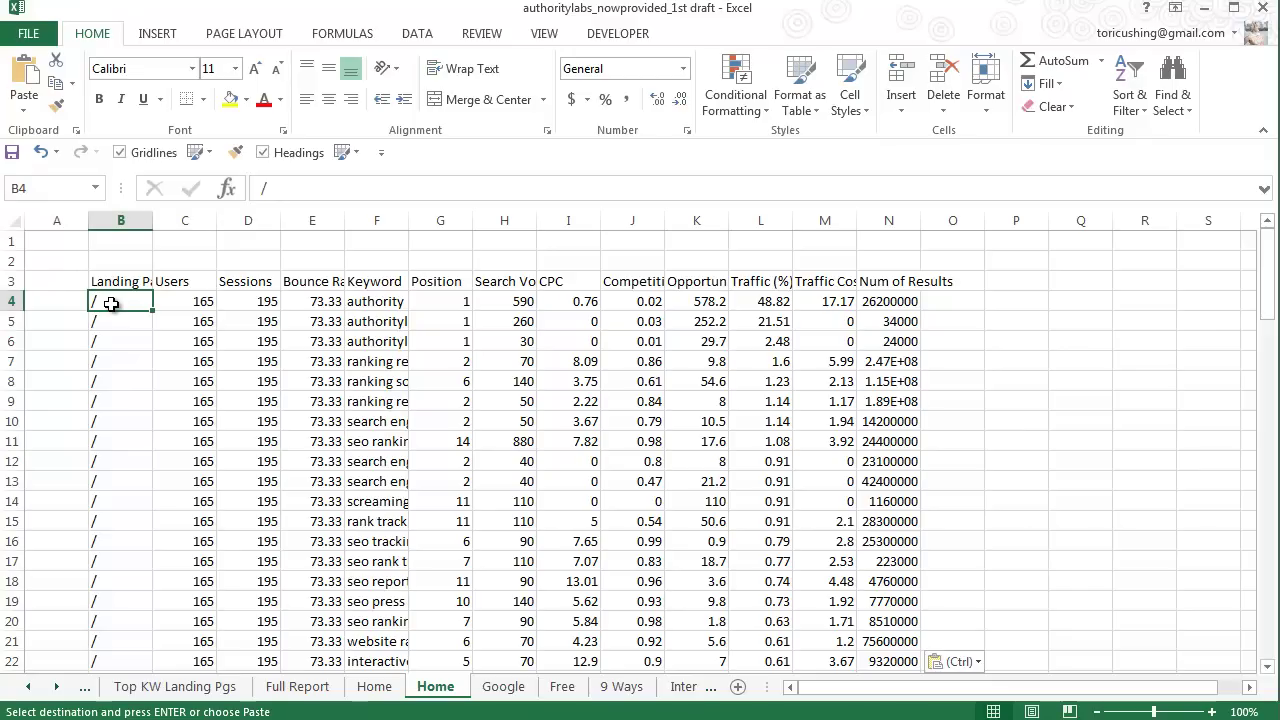
{"action": "key", "text": "ctrl+c"}
{"action": "left_click", "coordinate": [58, 258]}
{"action": "key", "text": "ctrl+v"}
{"action": "left_click", "coordinate": [116, 244]}
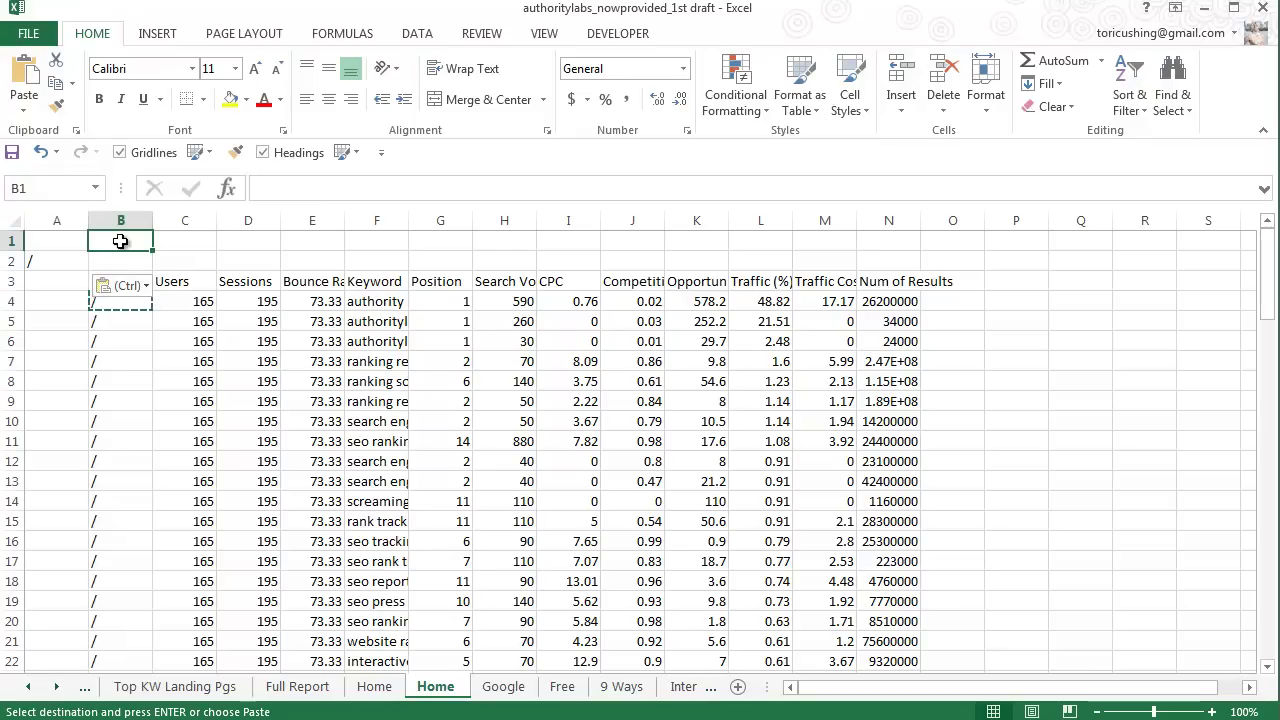
Step: Delete columns B through E, containing Landing Page, Users, Sessions and Bounce Rate
{"action": "left_click_drag", "start_coordinate": [120, 220], "coordinate": [308, 218]}
{"action": "right_click", "coordinate": [310, 214]}
{"action": "left_click", "coordinate": [355, 370]}
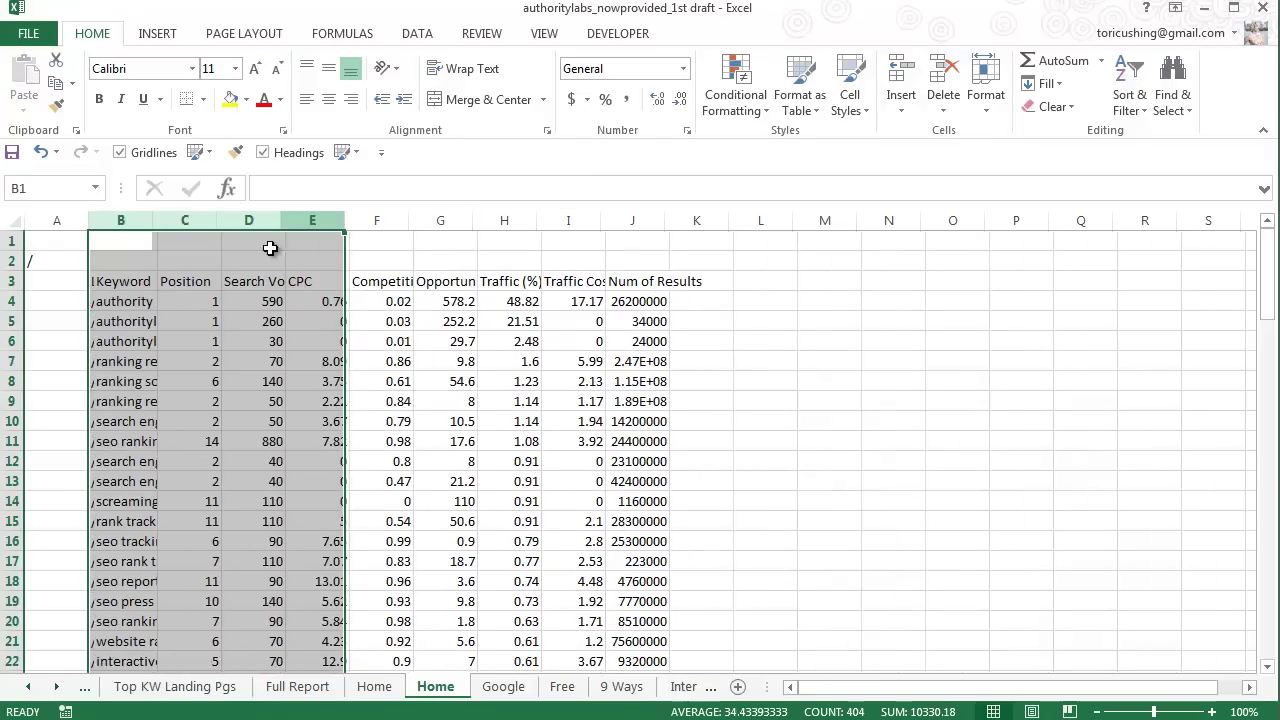
{"action": "left_click", "coordinate": [226, 318]}
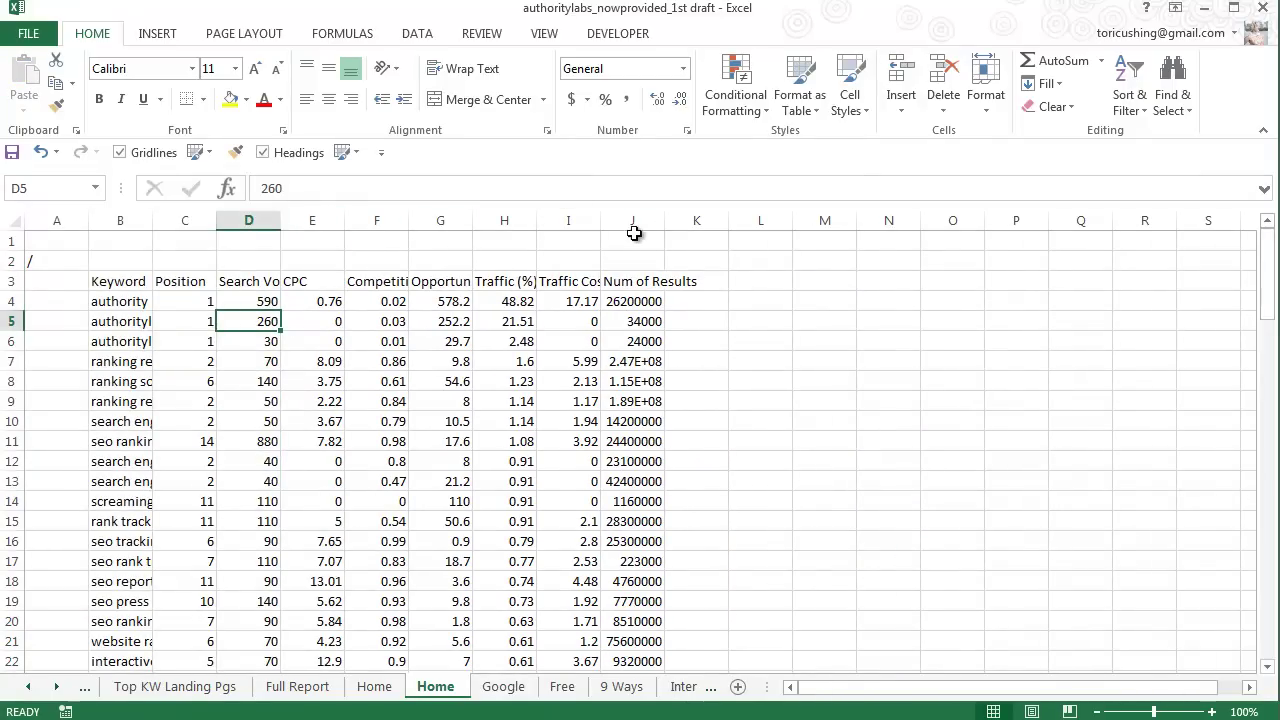
Step: Format the keyword data in B3:J103, from Keyword through Num of Results, as an orange table with a header row
{"action": "left_click", "coordinate": [127, 283]}
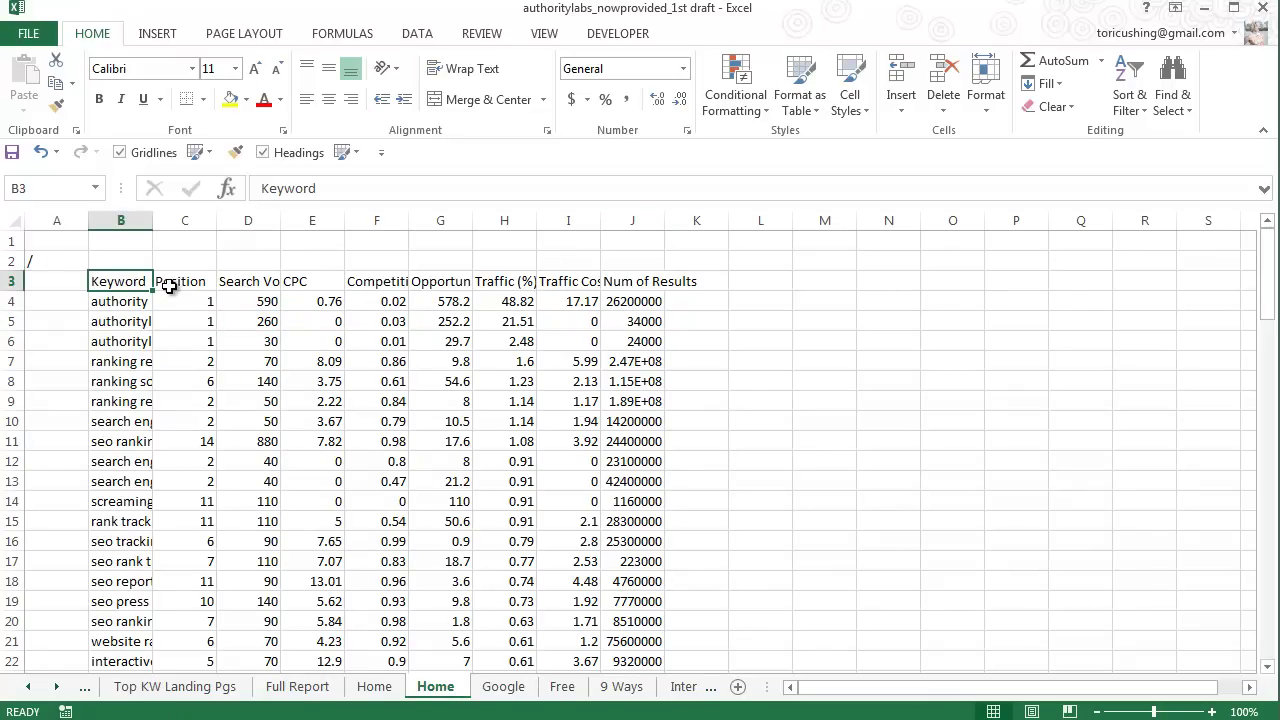
{"action": "key", "text": "ctrl+a"}
{"action": "left_click", "coordinate": [110, 281]}
{"action": "key", "text": "ctrl+shift+Right"}
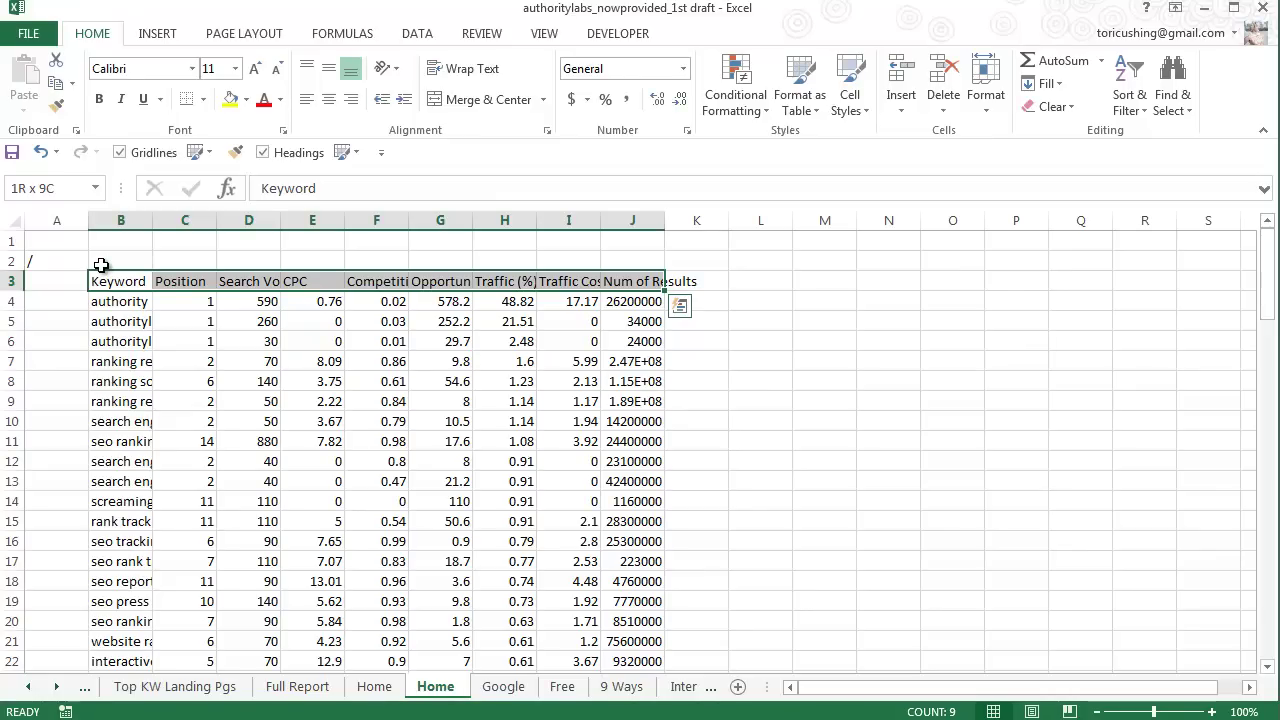
{"action": "key", "text": "ctrl+shift+Down"}
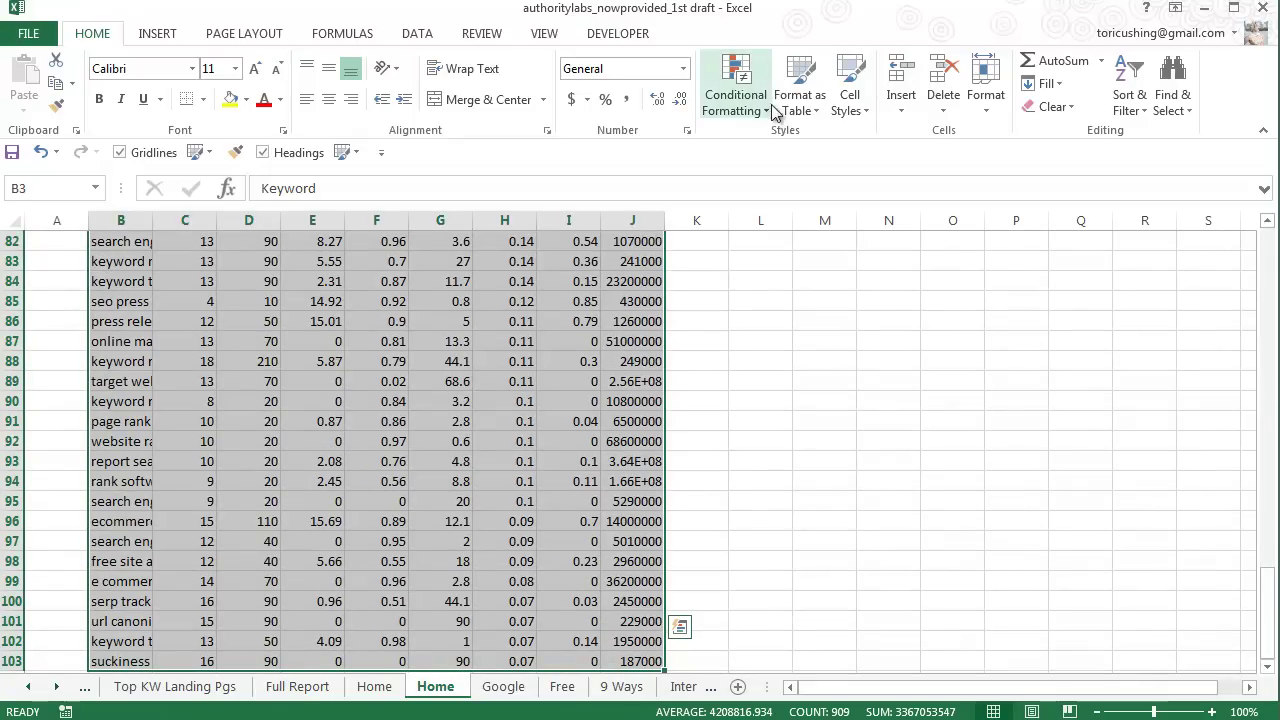
{"action": "left_click", "coordinate": [806, 108]}
{"action": "left_click", "coordinate": [908, 234]}
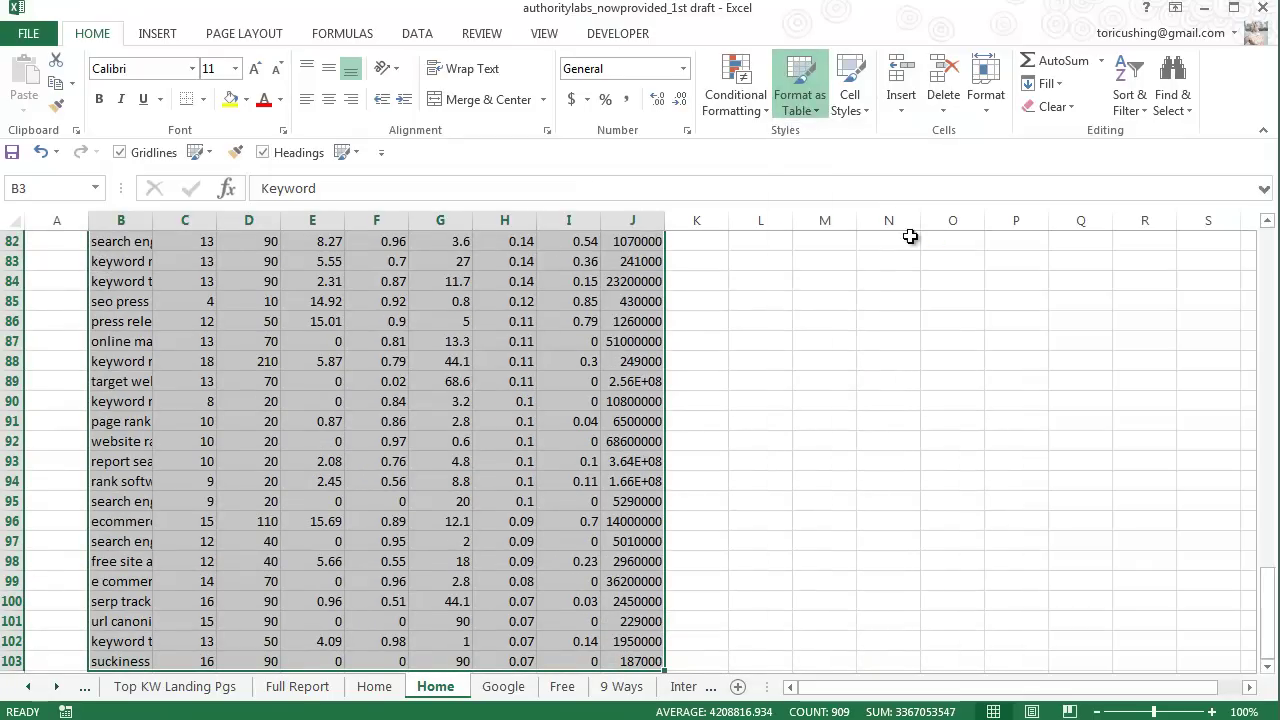
{"action": "key", "text": "Return"}
{"action": "scroll", "coordinate": [431, 423], "scroll_direction": "up", "scroll_amount": 1}
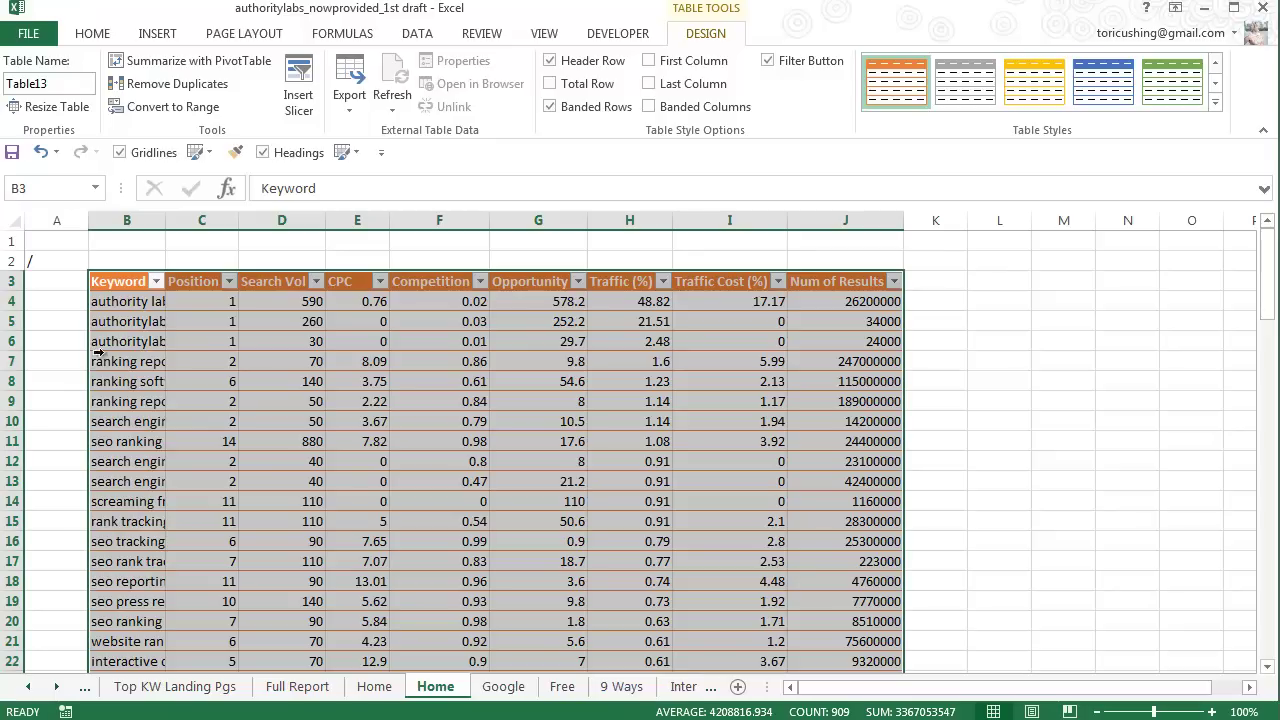
Step: Hide the gridlines on the new Home sheet
{"action": "left_click", "coordinate": [63, 322]}
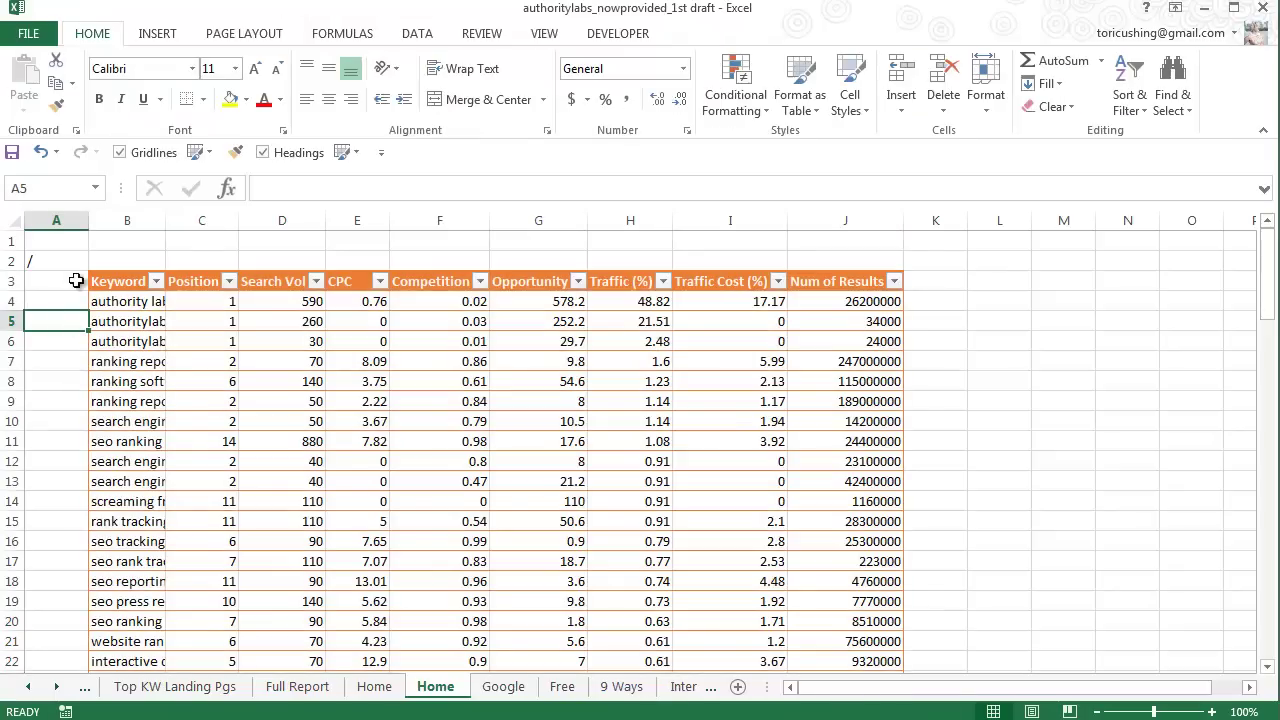
{"action": "left_click", "coordinate": [130, 157]}
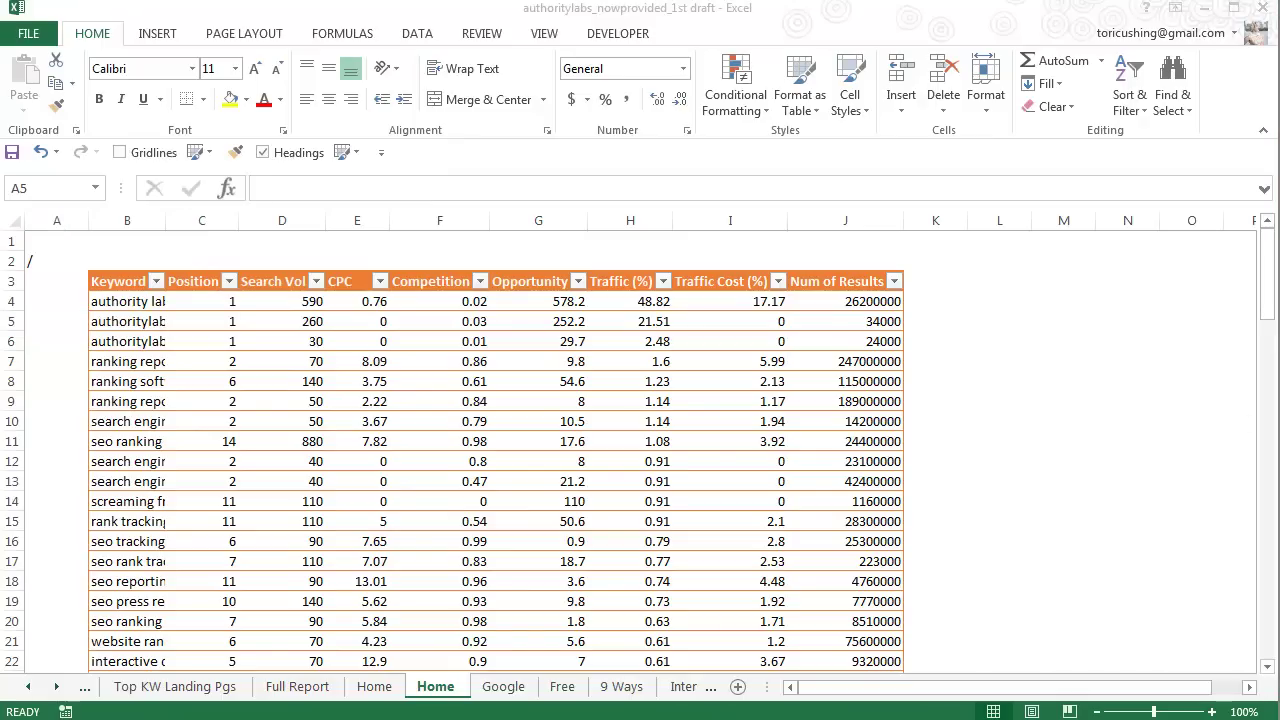
{"action": "key", "text": "ctrl+c"}
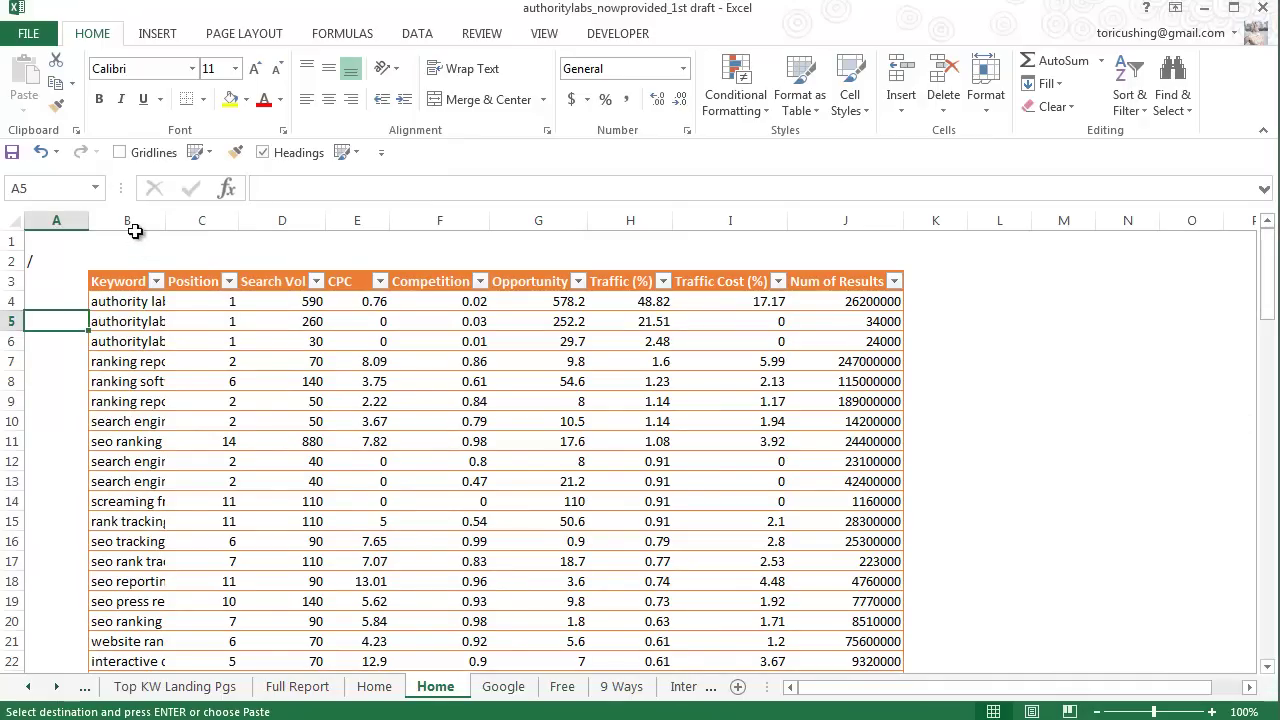
Step: Paste the title Now Provided Report - Top 5 Landing Pages into cell B1 and insert a blank row above row 2
{"action": "left_click", "coordinate": [135, 235]}
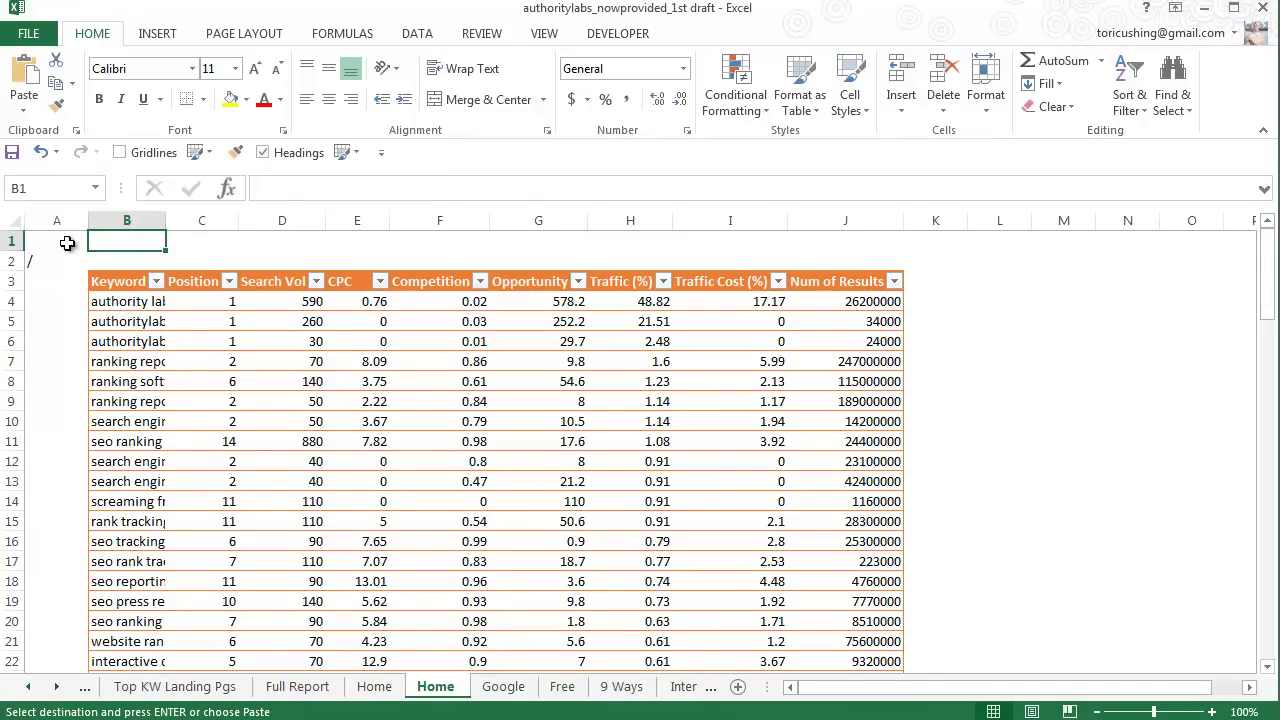
{"action": "key", "text": "ctrl+v"}
{"action": "left_click", "coordinate": [10, 262]}
{"action": "right_click", "coordinate": [10, 262]}
{"action": "left_click", "coordinate": [50, 402]}
{"action": "left_click", "coordinate": [343, 318]}
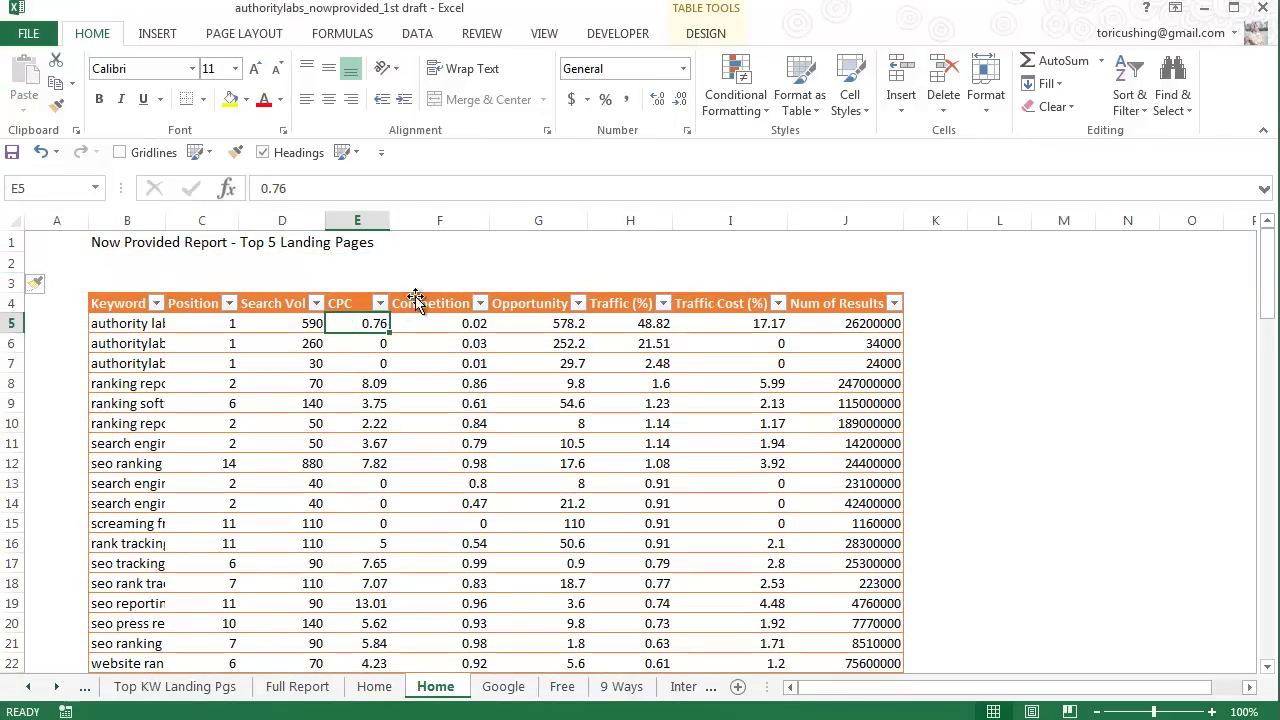
Step: Apply the three-star ratings icon set as conditional formatting to the Position column's data
{"action": "left_click", "coordinate": [196, 293]}
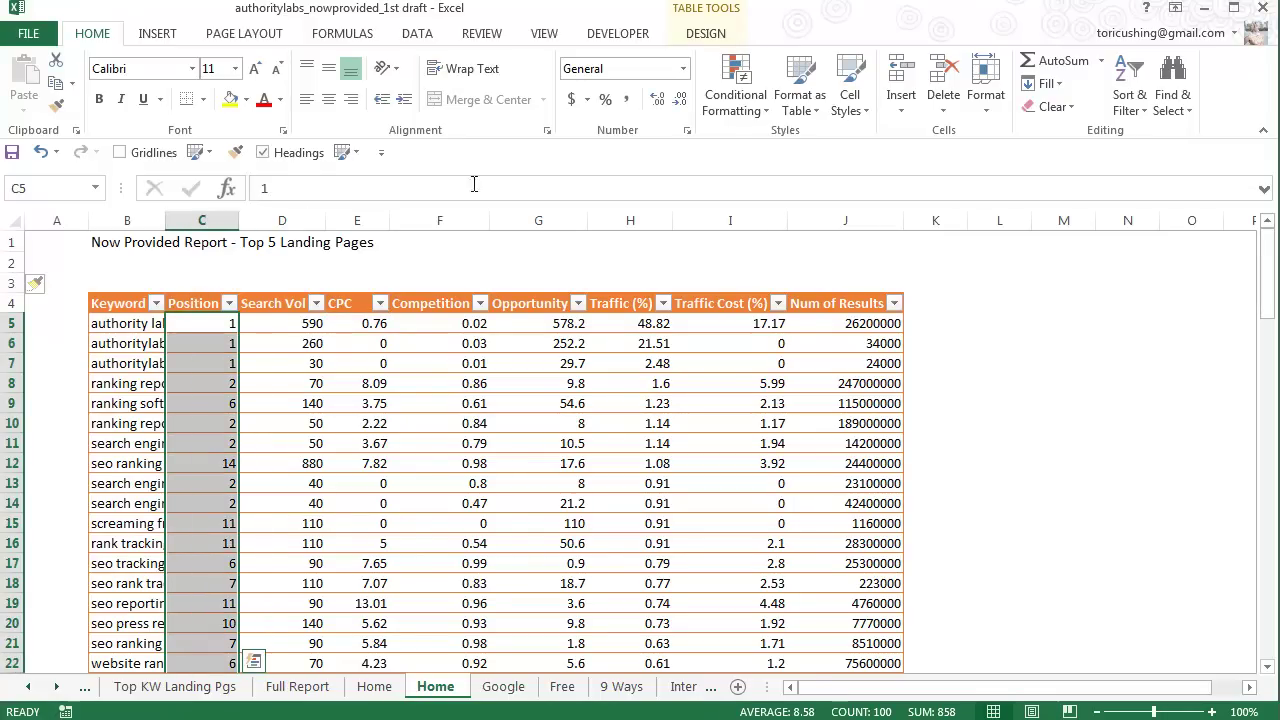
{"action": "left_click", "coordinate": [748, 105]}
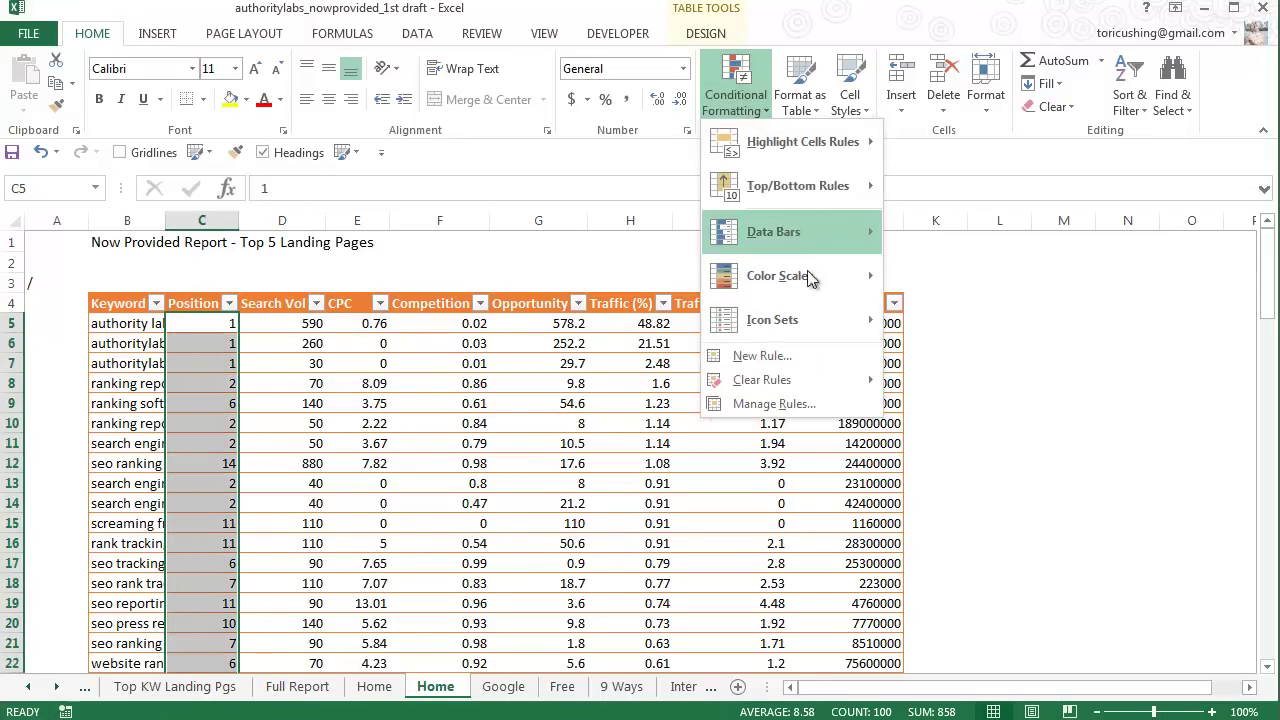
{"action": "mouse_move", "coordinate": [820, 319]}
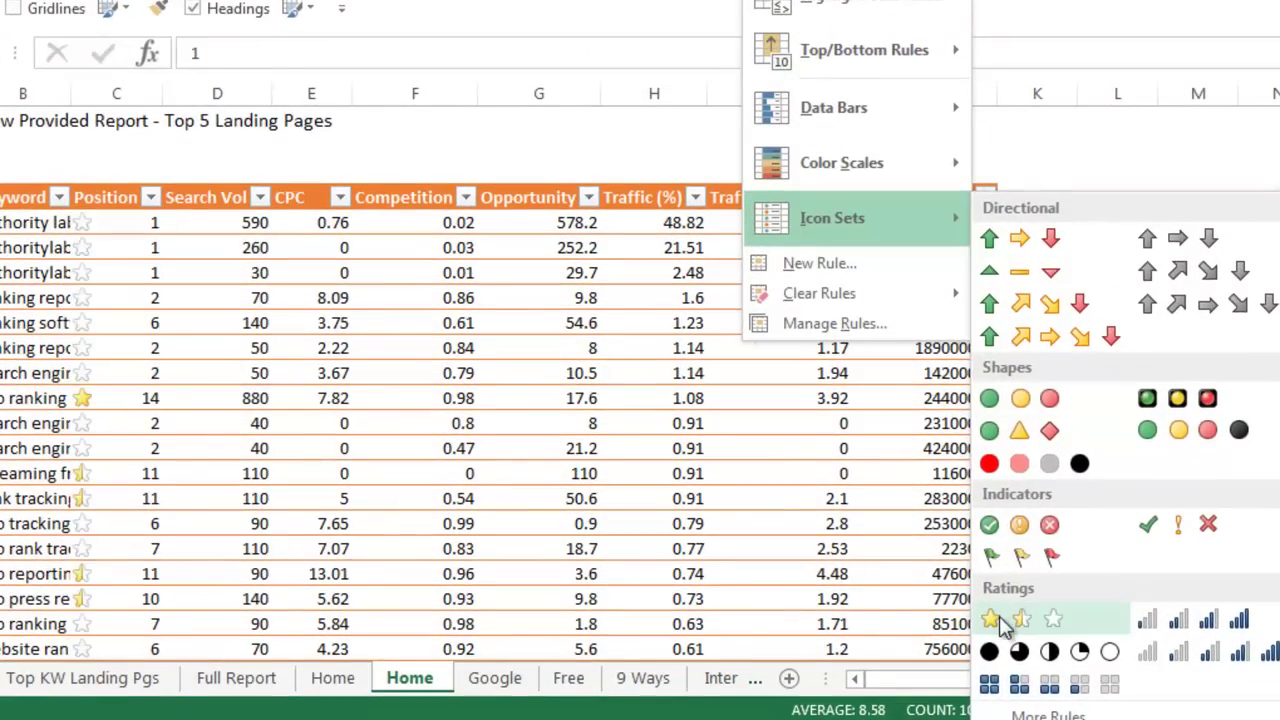
{"action": "left_click", "coordinate": [1000, 618]}
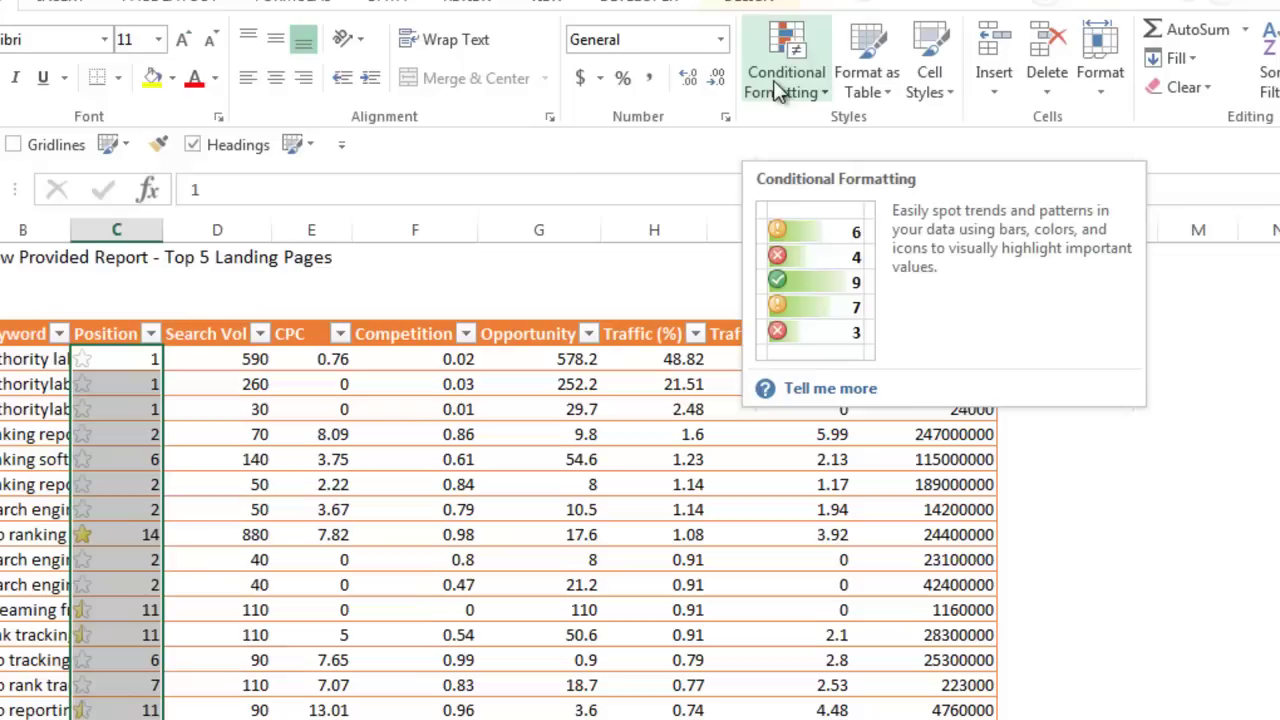
Step: Reverse the icon order of the Position column's star rule so low values get full stars, and apply it
{"action": "left_click", "coordinate": [780, 90]}
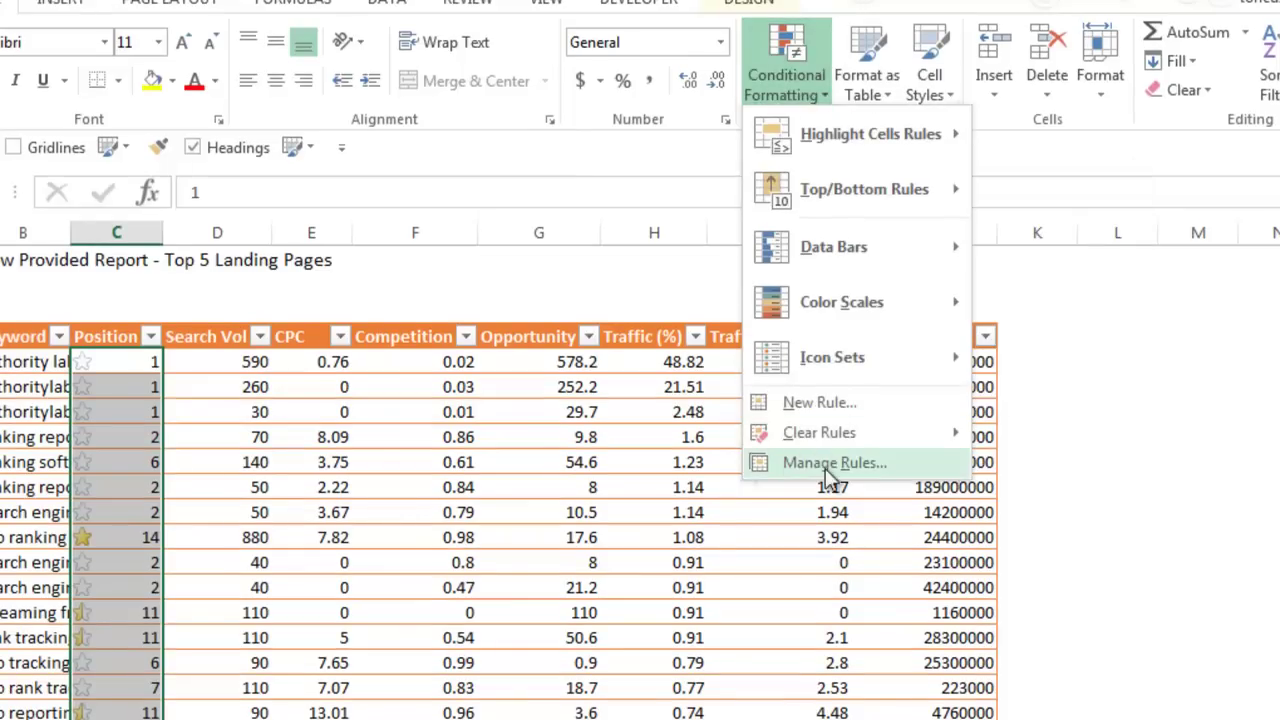
{"action": "left_click", "coordinate": [829, 464]}
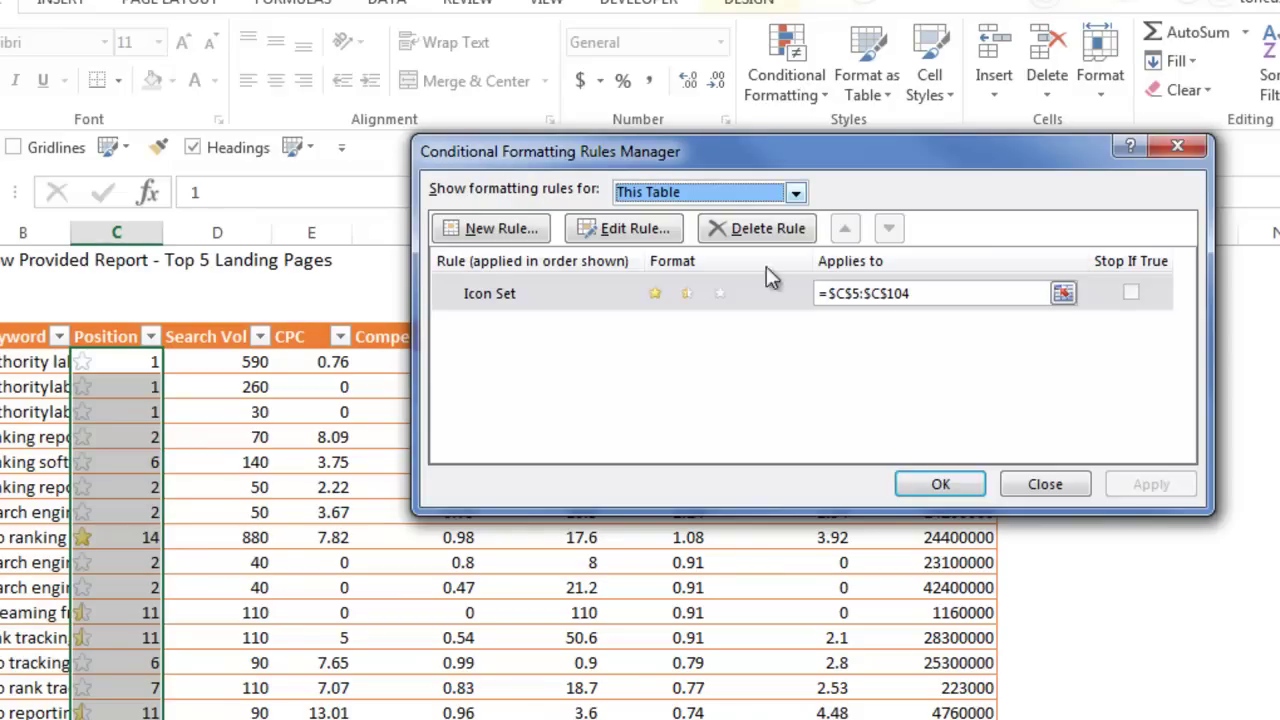
{"action": "double_click", "coordinate": [663, 294]}
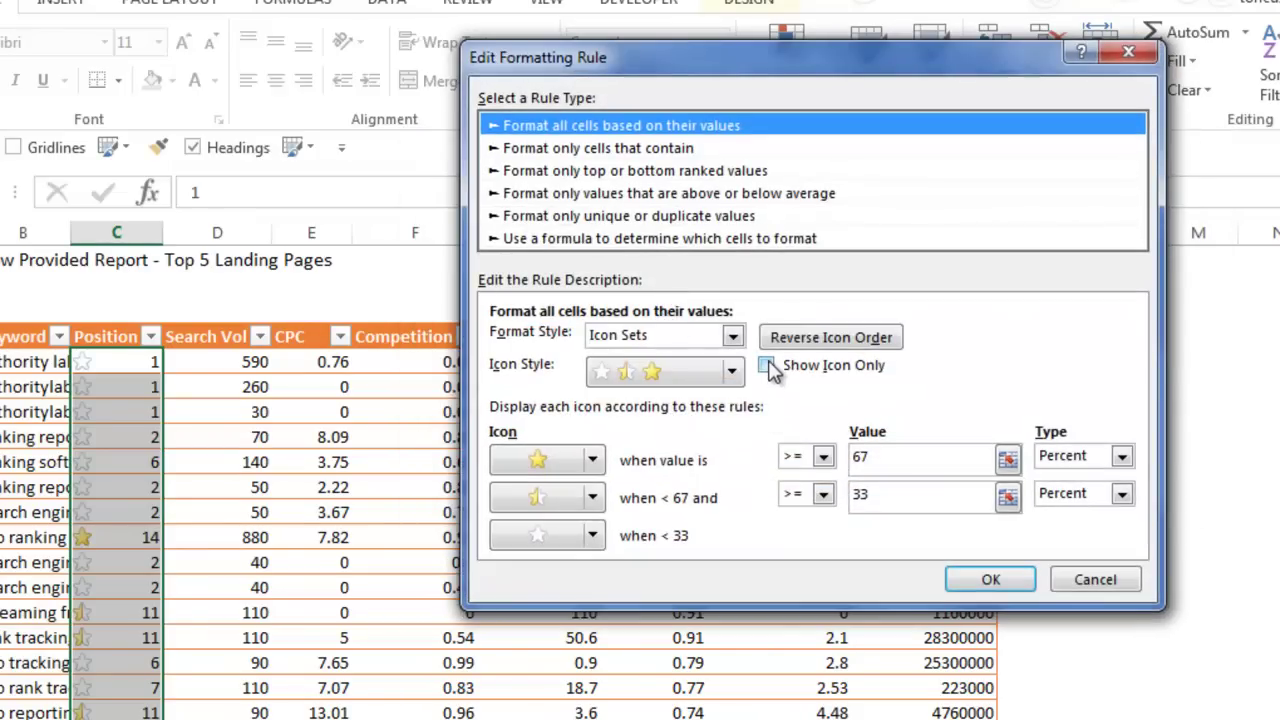
{"action": "left_click", "coordinate": [860, 337]}
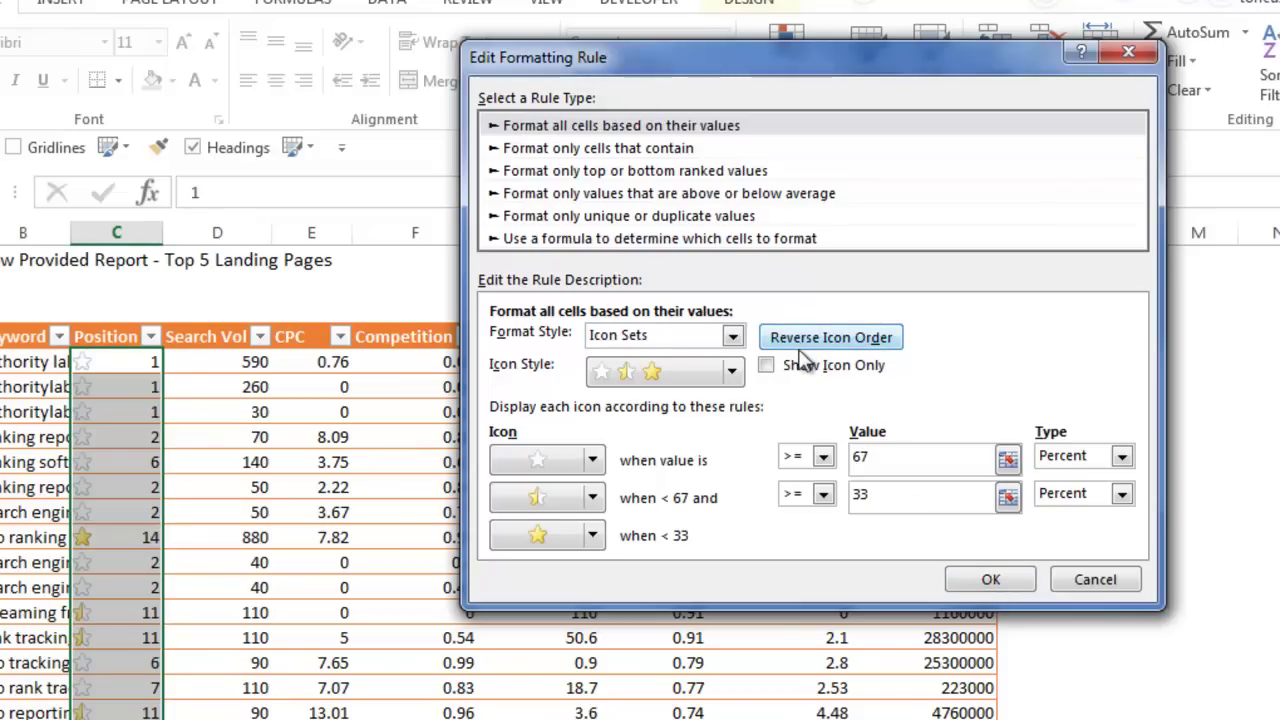
{"action": "left_click", "coordinate": [982, 580]}
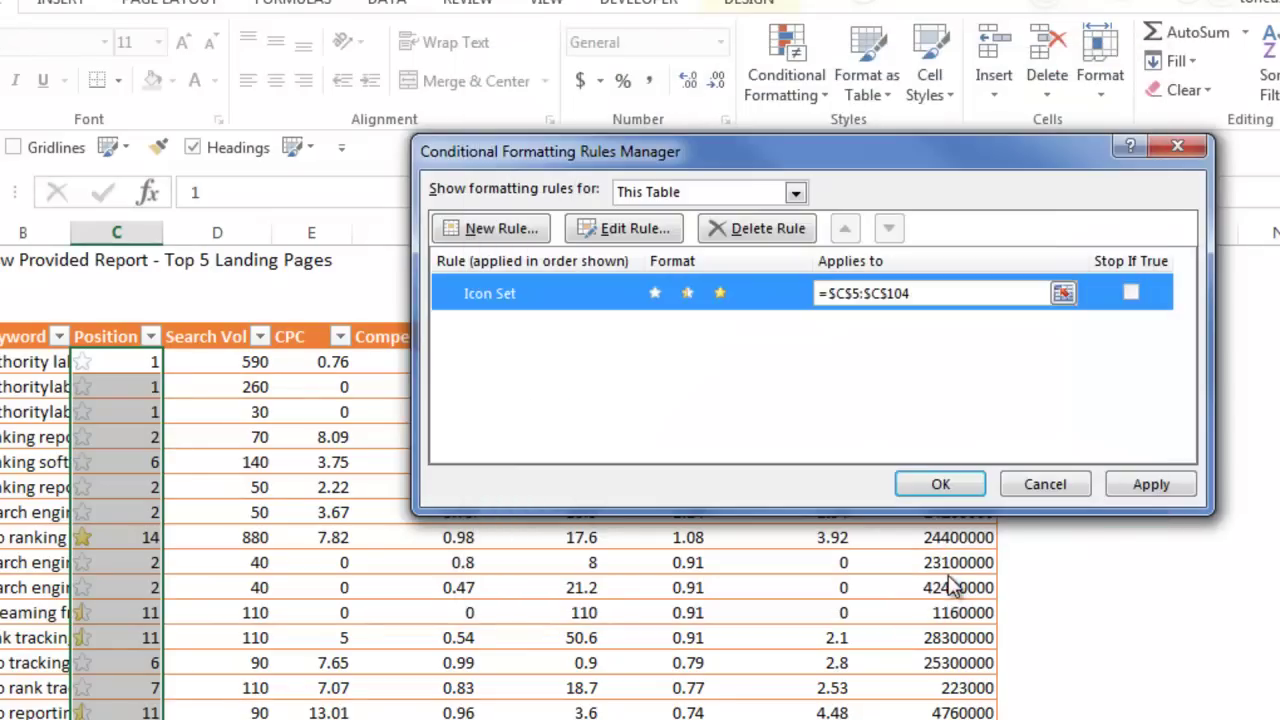
{"action": "left_click", "coordinate": [1151, 484]}
Step: Set the star rule's thresholds to Number type, with the empty star at >= 10 and the half star at >= 5
{"action": "double_click", "coordinate": [735, 290]}
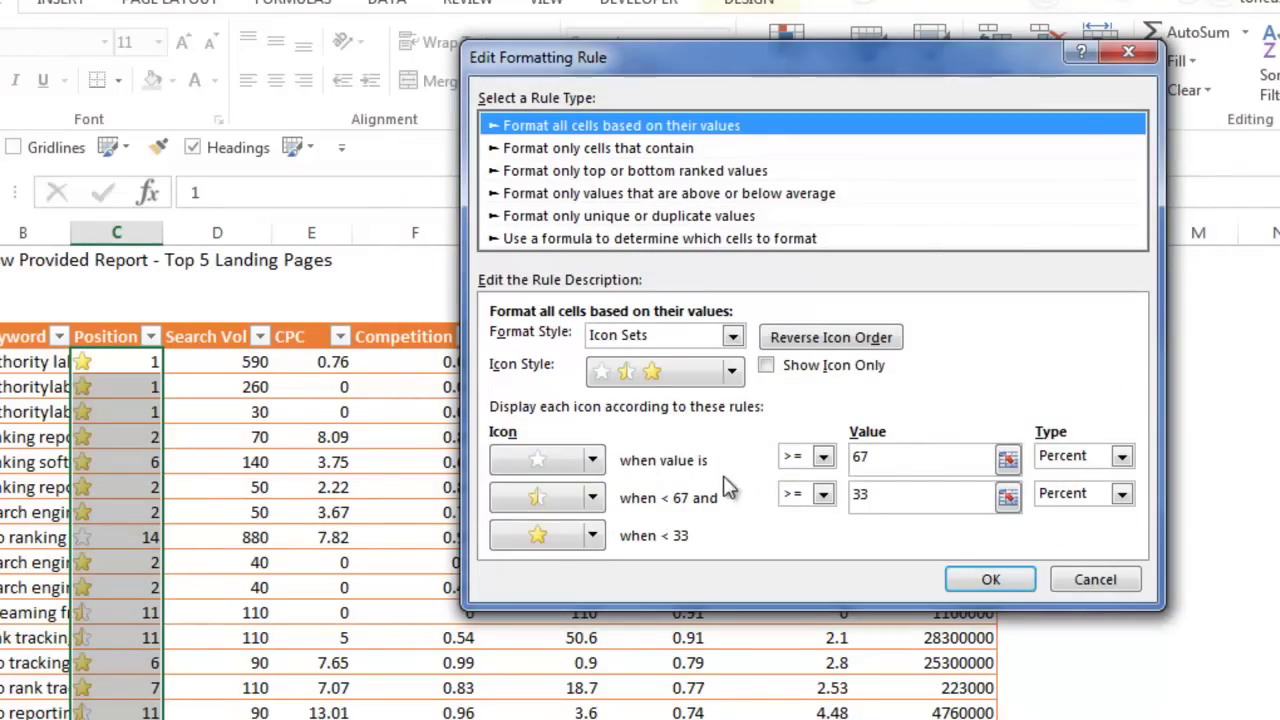
{"action": "left_click", "coordinate": [1078, 466]}
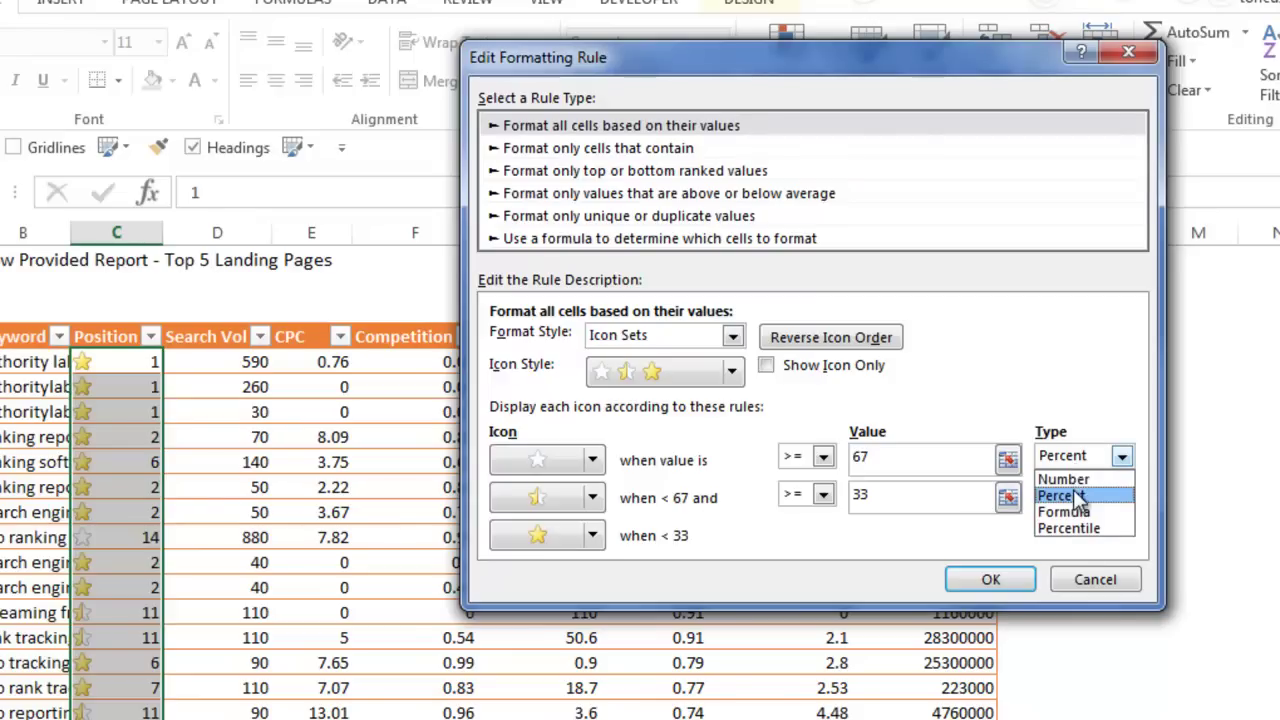
{"action": "left_click", "coordinate": [1070, 474]}
{"action": "left_click", "coordinate": [1078, 502]}
{"action": "left_click", "coordinate": [1066, 517]}
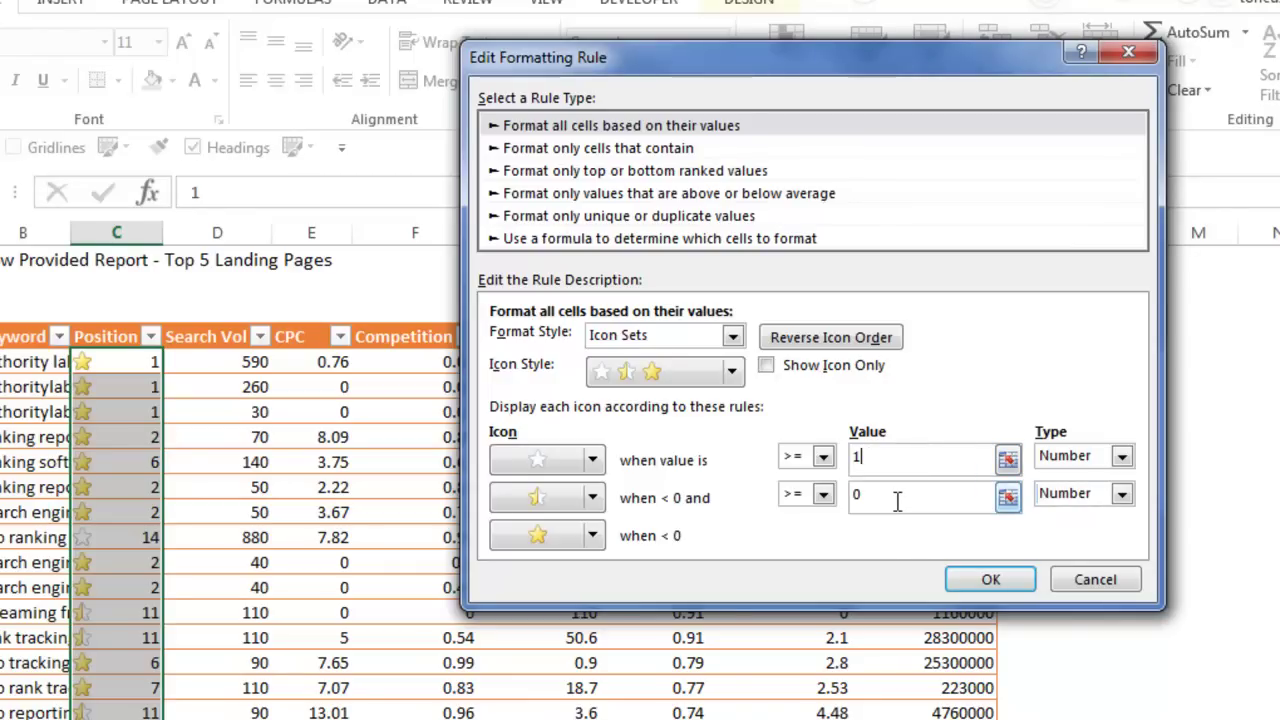
{"action": "left_click", "coordinate": [897, 502]}
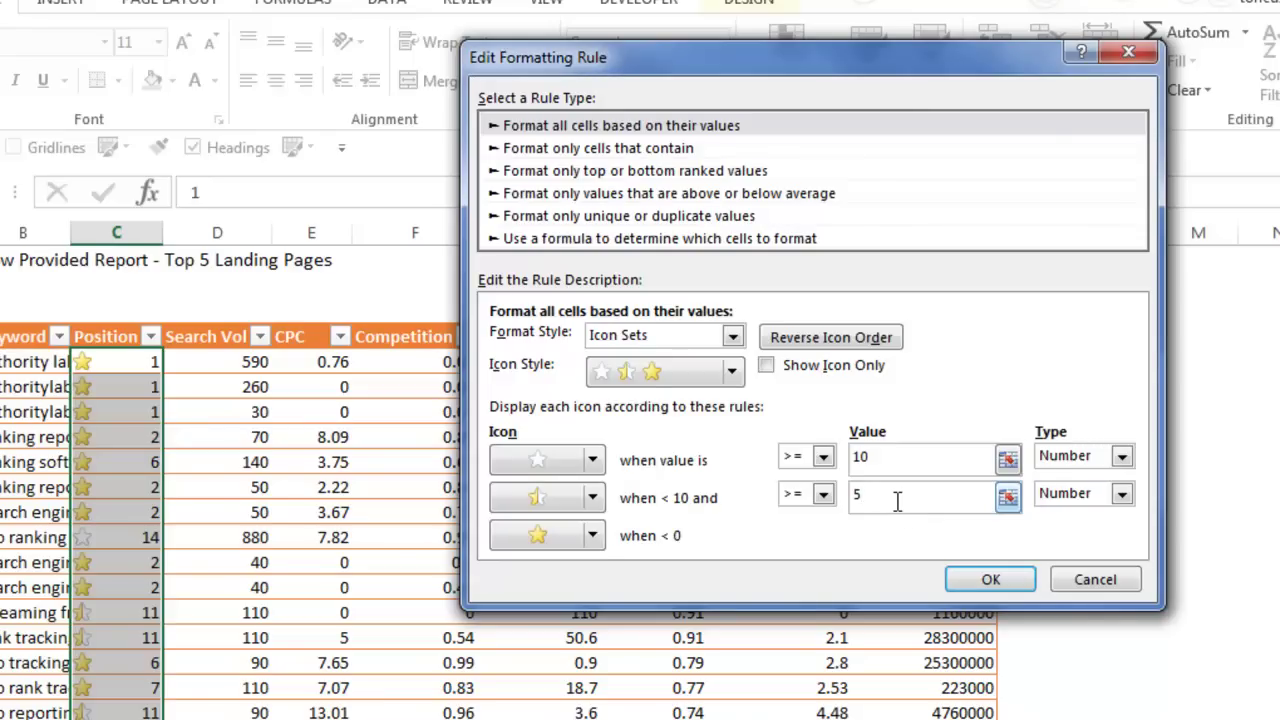
{"action": "type", "text": "5"}
{"action": "left_click", "coordinate": [988, 582]}
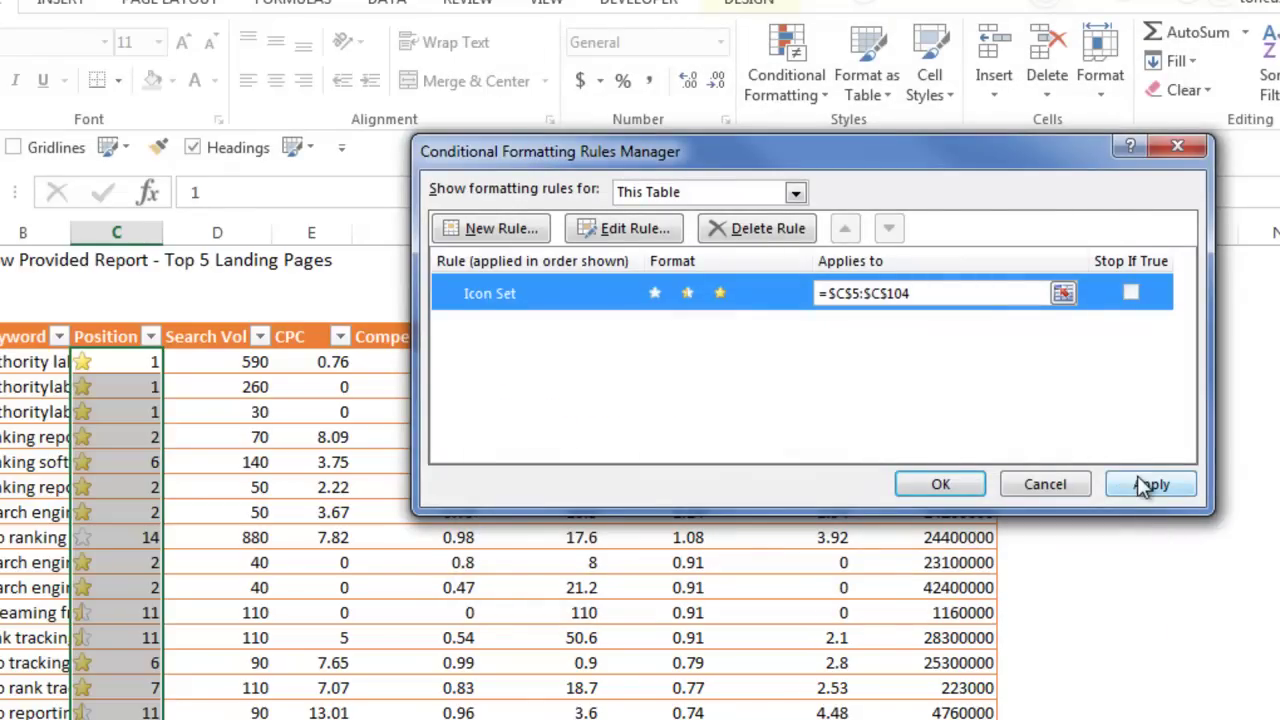
{"action": "left_click", "coordinate": [1146, 485]}
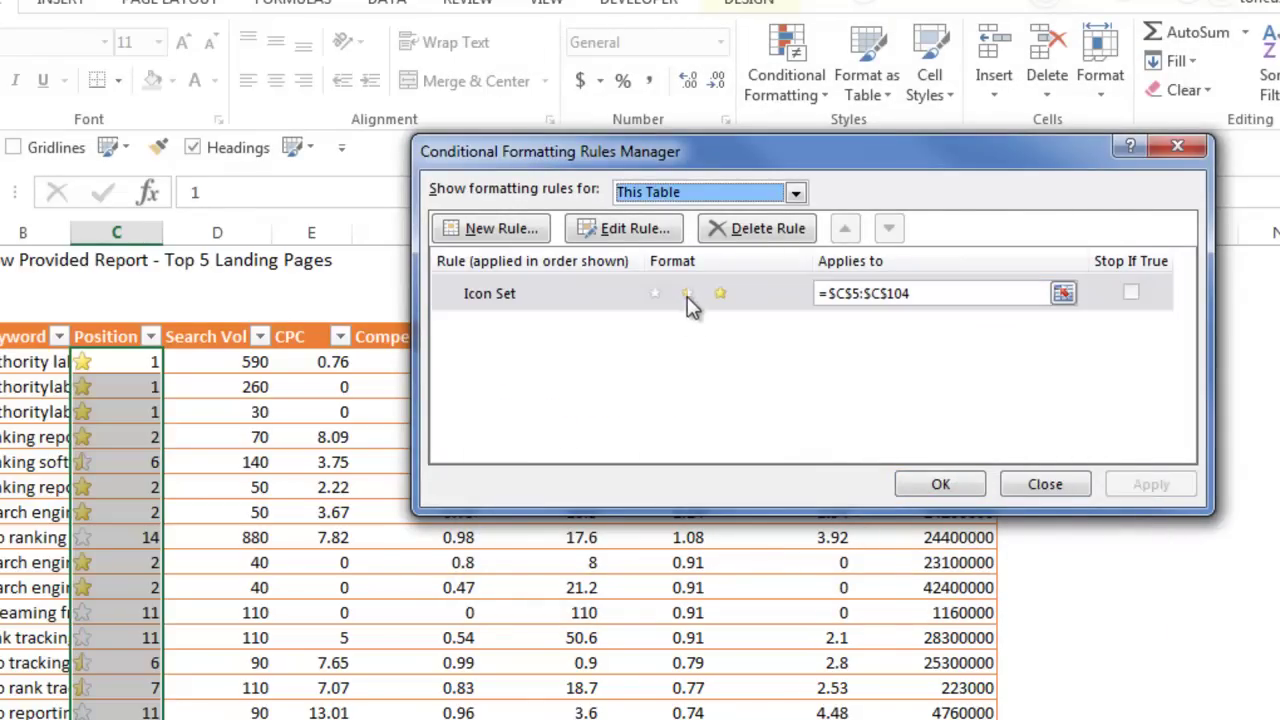
{"action": "left_click", "coordinate": [945, 486]}
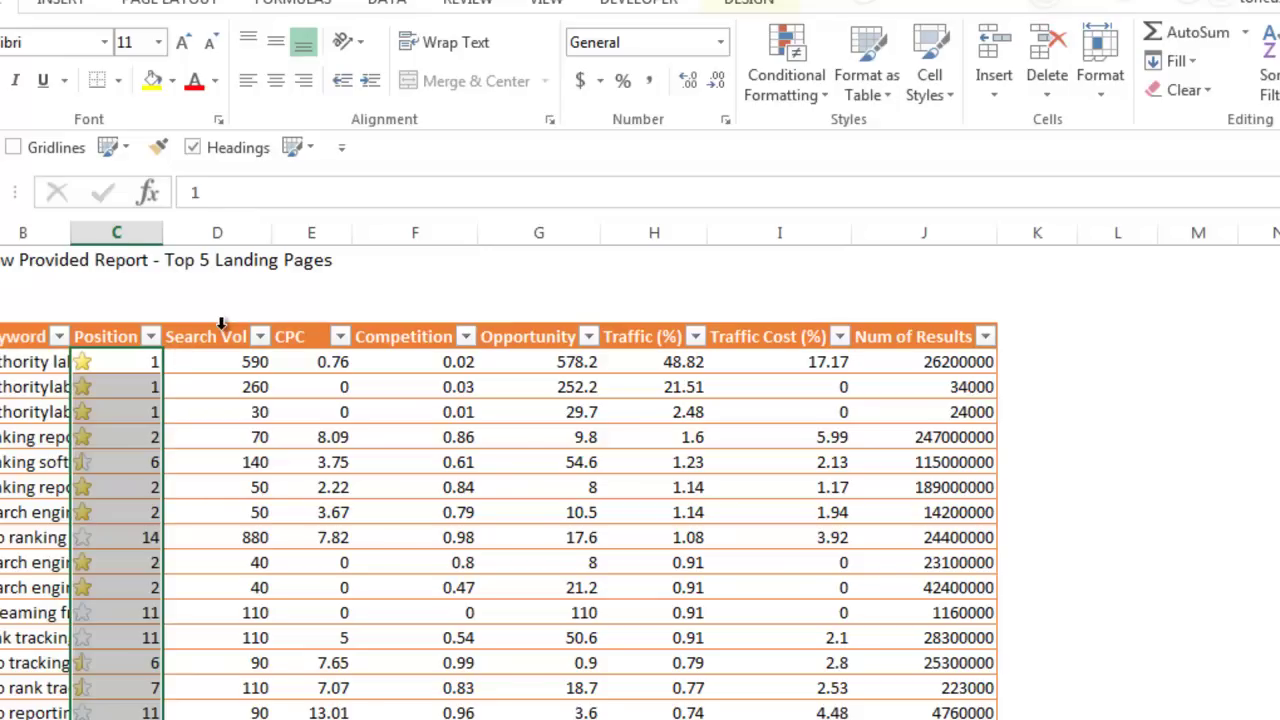
Step: Add solid orange data bars to the Search Vol column's values
{"action": "left_click", "coordinate": [221, 324]}
{"action": "left_click", "coordinate": [786, 80]}
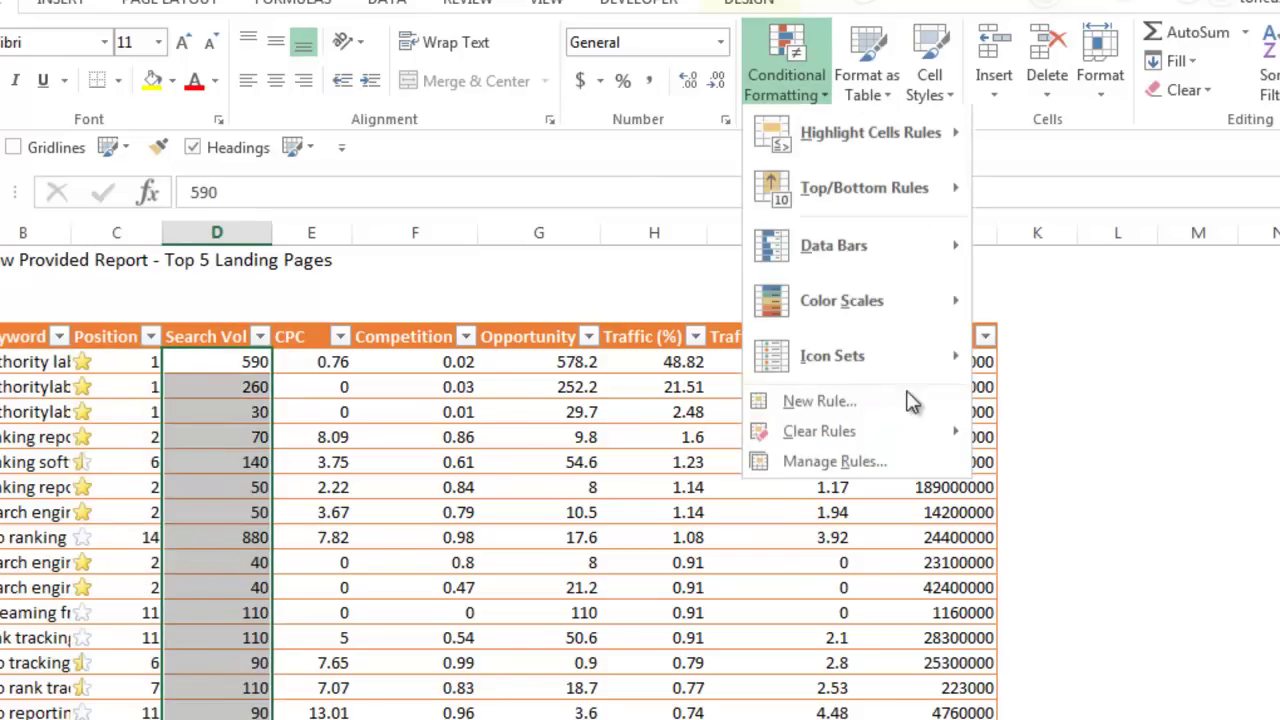
{"action": "mouse_move", "coordinate": [900, 257]}
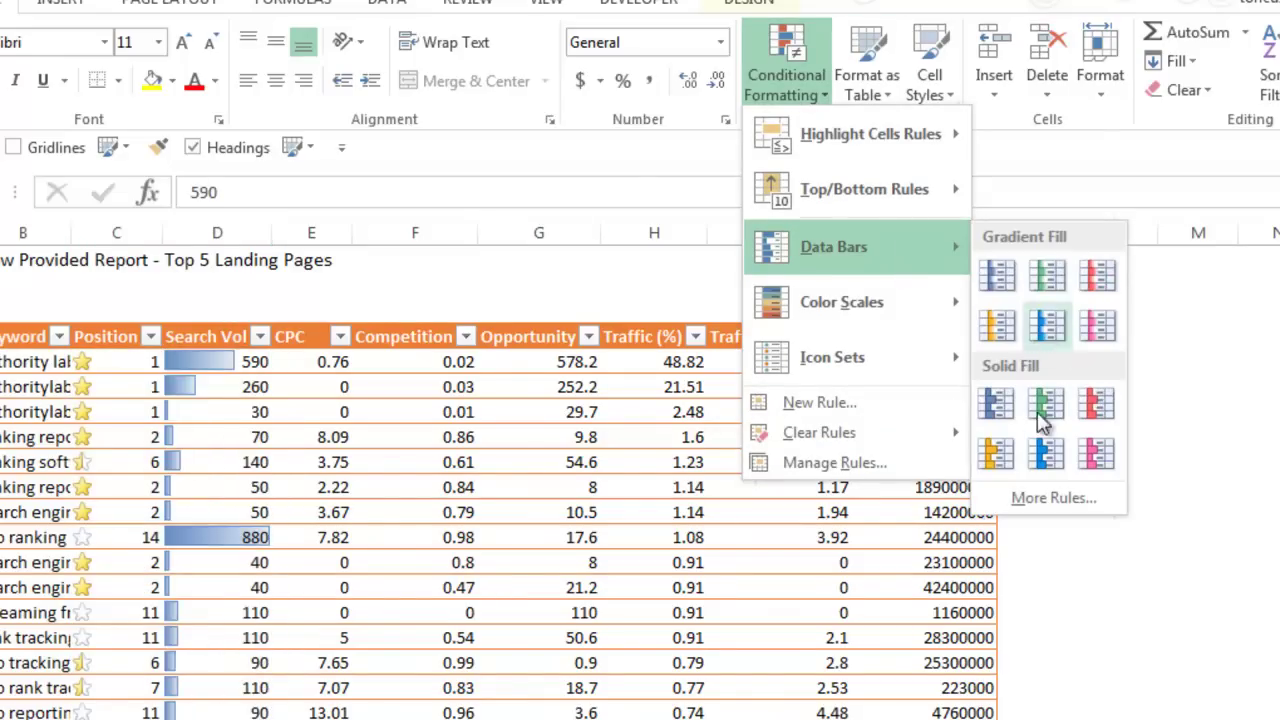
{"action": "left_click", "coordinate": [996, 466]}
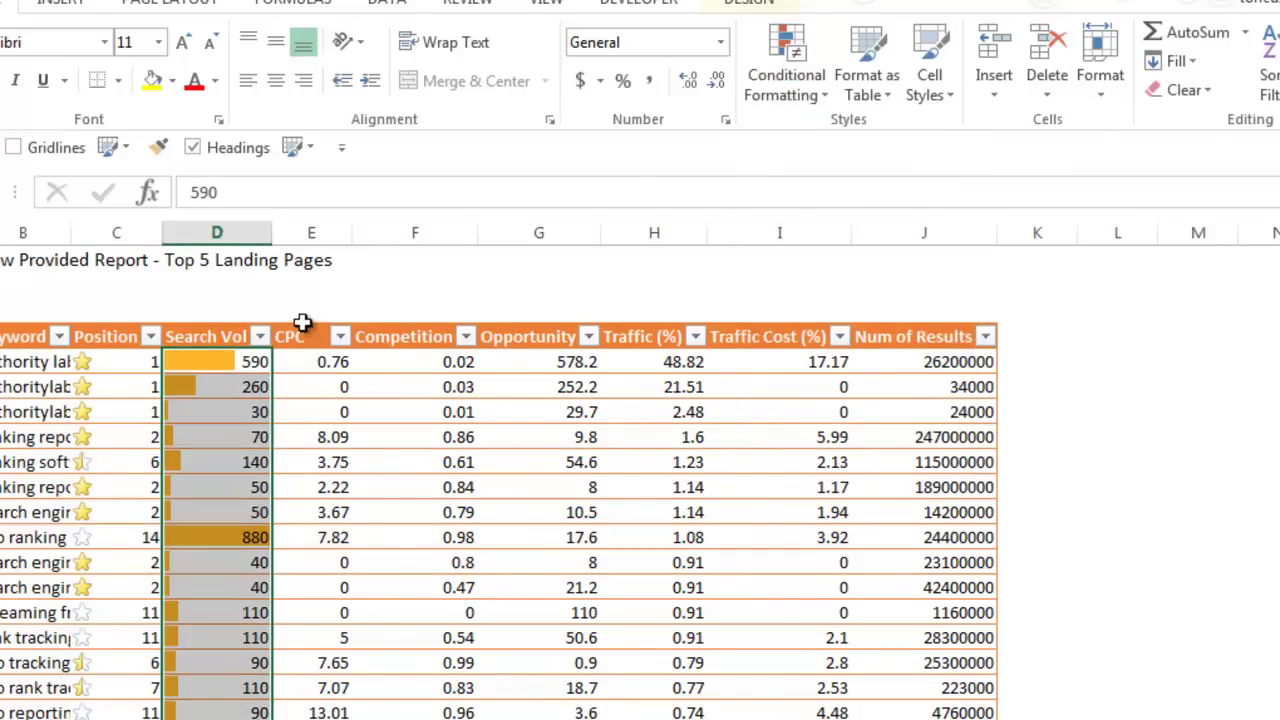
Step: Format the CPC column's values in the Accounting number format with dollar signs
{"action": "left_click", "coordinate": [303, 324]}
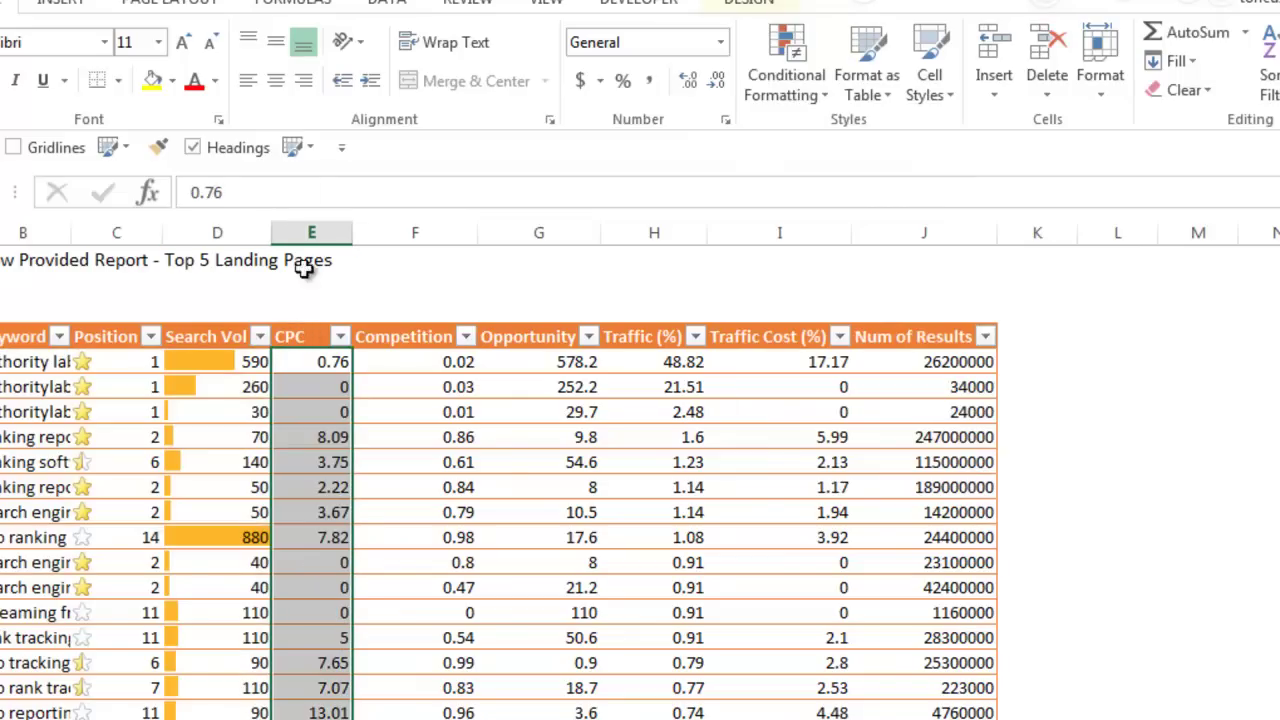
{"action": "left_click", "coordinate": [719, 44]}
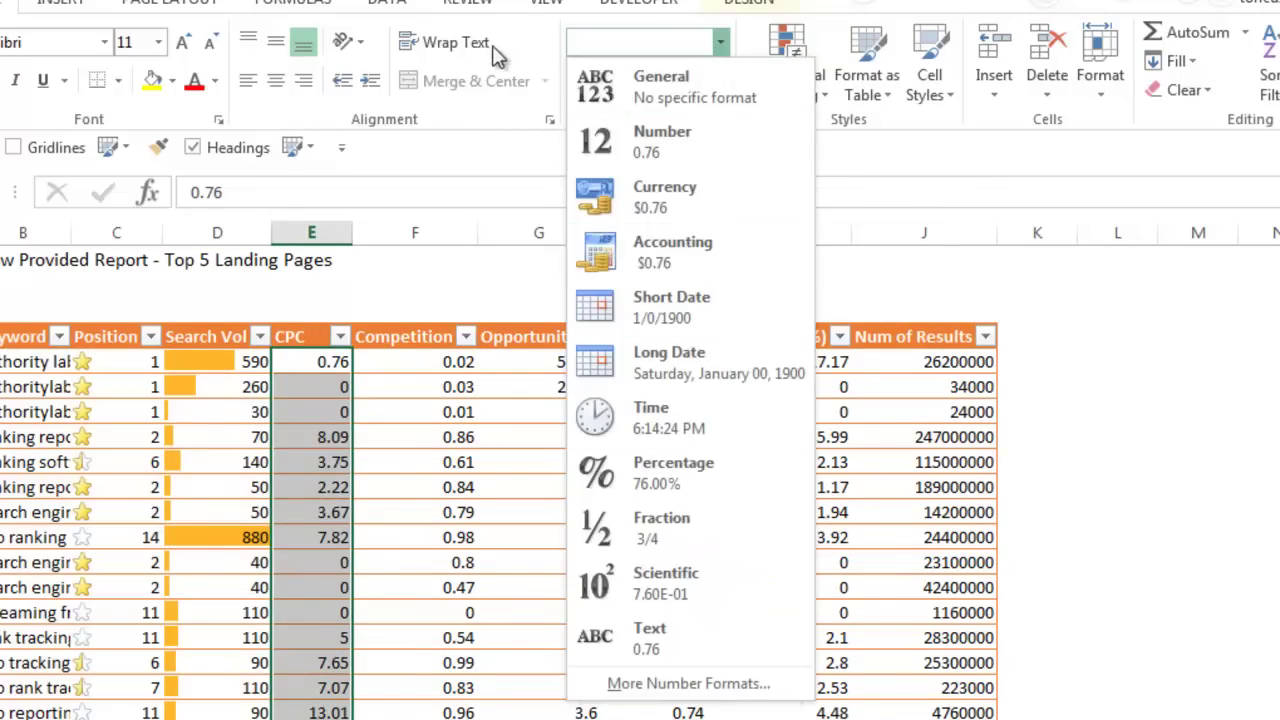
{"action": "left_click", "coordinate": [494, 196]}
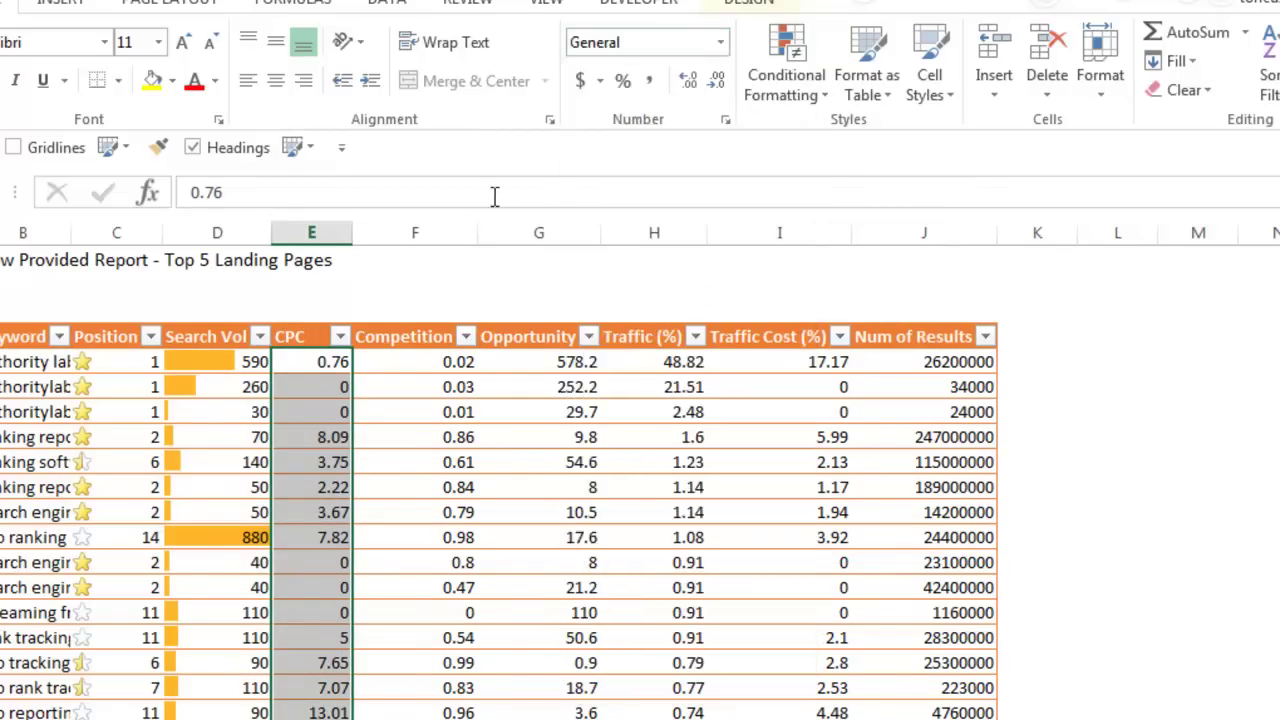
{"action": "left_click", "coordinate": [580, 81]}
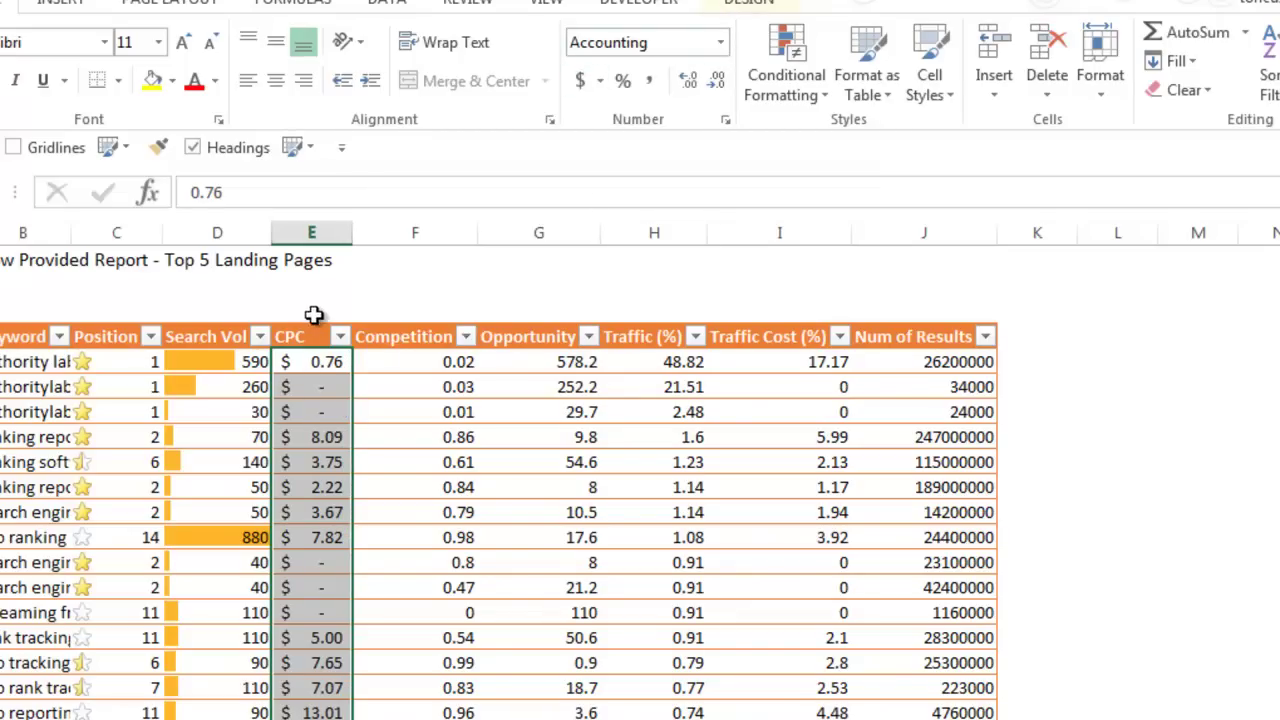
Step: Add solid green data bars to the CPC column's values
{"action": "left_click", "coordinate": [786, 90]}
{"action": "mouse_move", "coordinate": [916, 268]}
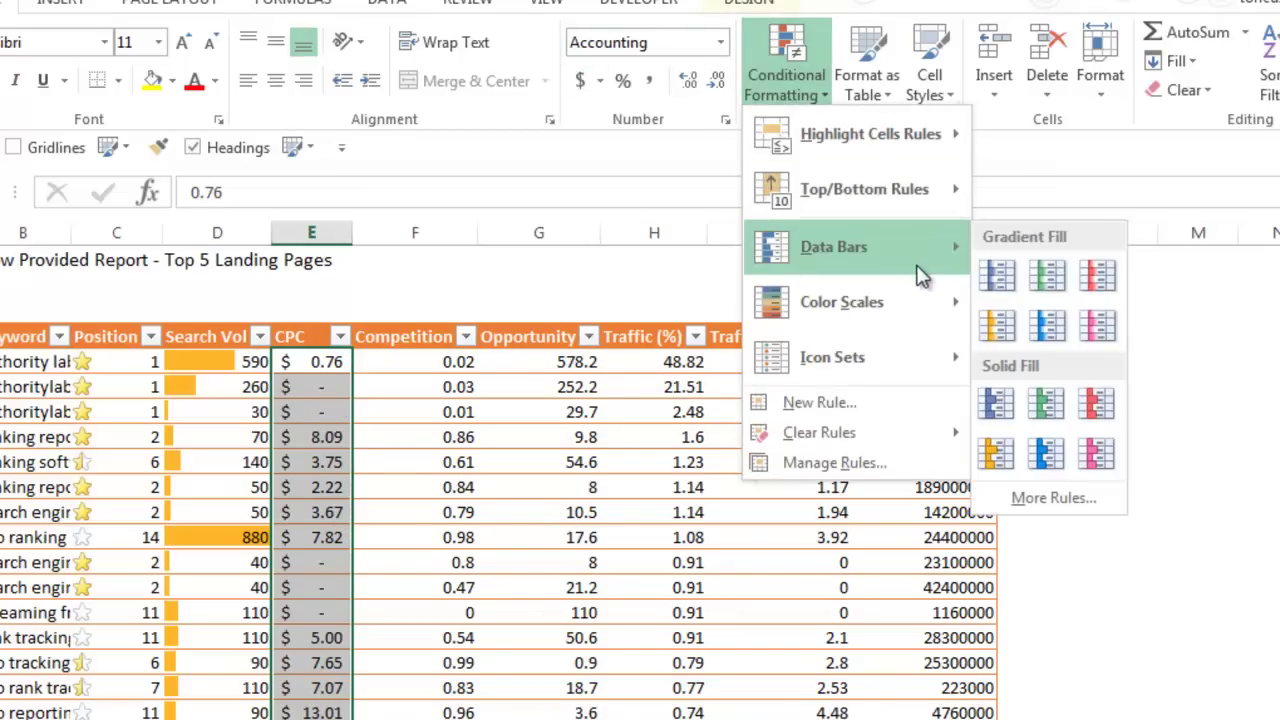
{"action": "left_click", "coordinate": [1047, 408]}
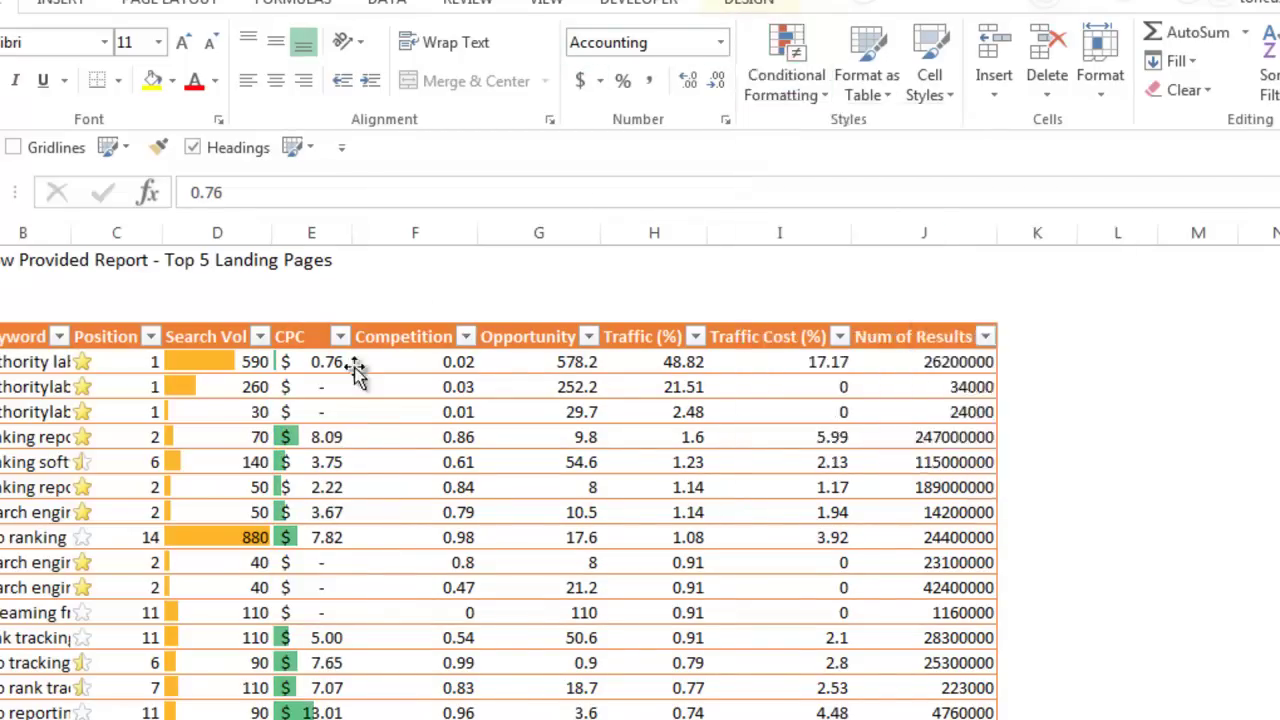
Step: Apply the Green - Yellow - Red color scale to the Competition column's values
{"action": "left_click", "coordinate": [397, 320]}
{"action": "left_click", "coordinate": [786, 80]}
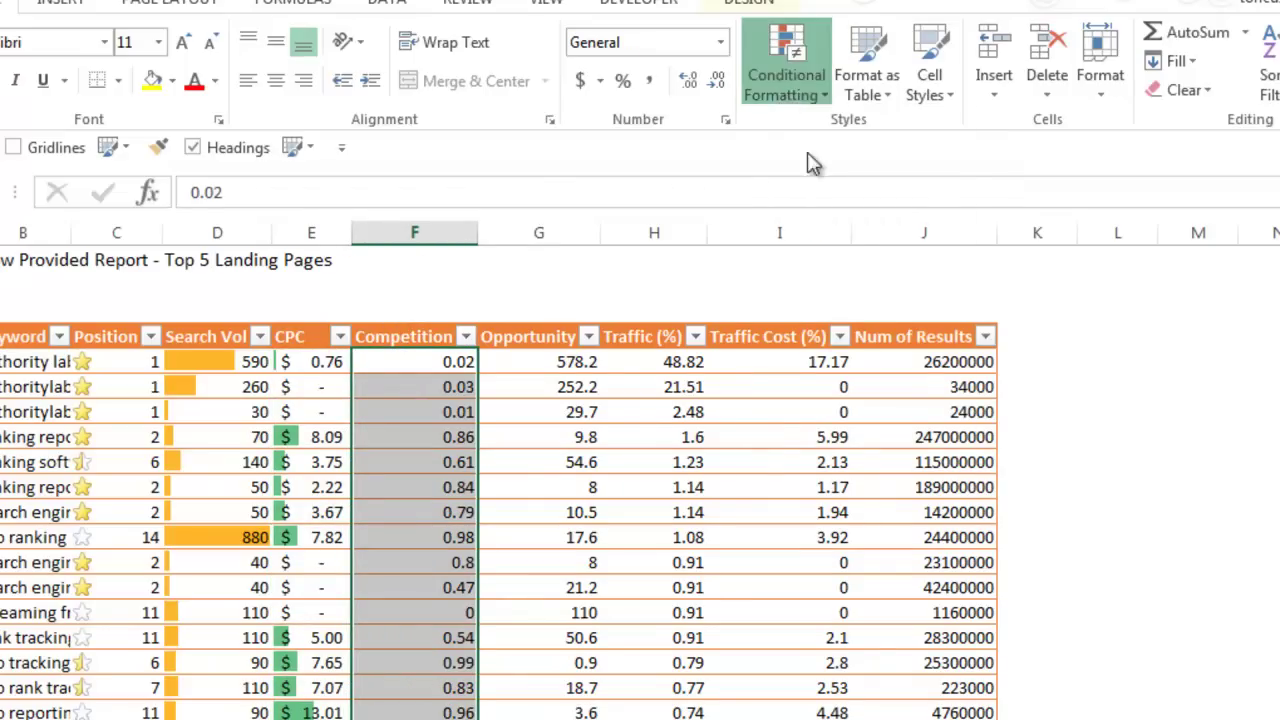
{"action": "mouse_move", "coordinate": [890, 307]}
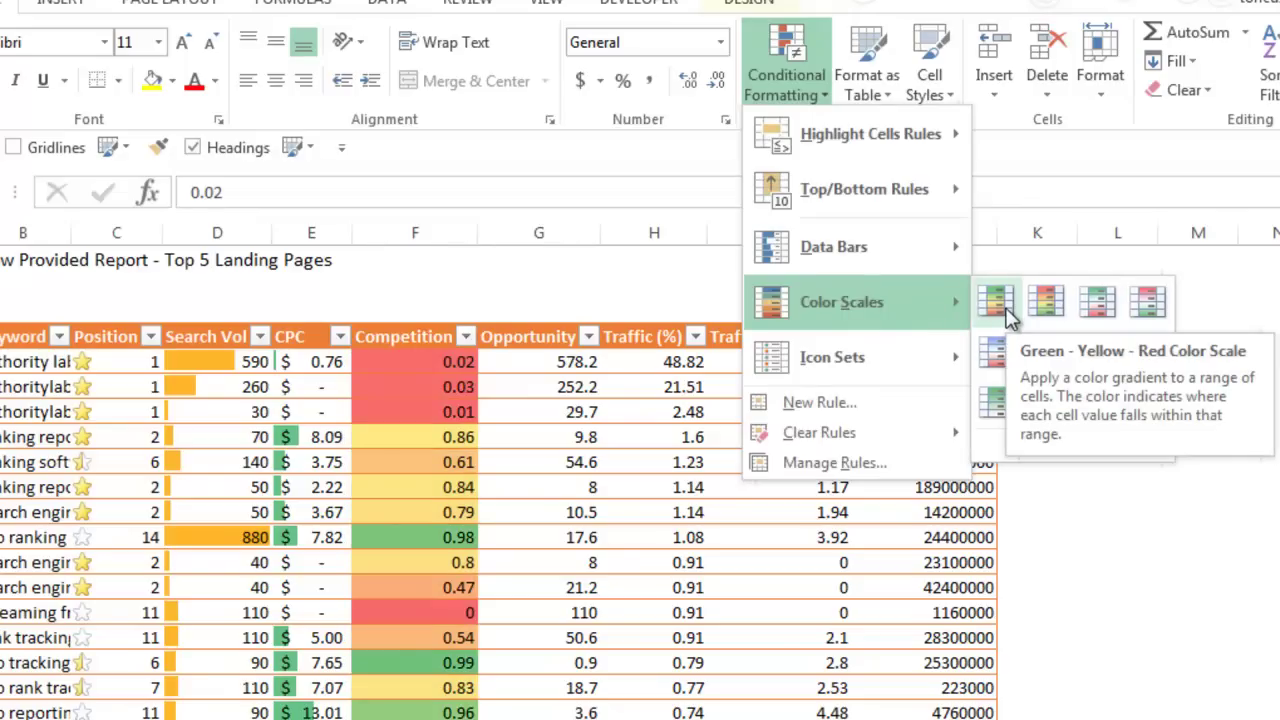
{"action": "left_click", "coordinate": [1005, 308]}
Step: Edit the Competition color scale to use dark green for the lowest value and muted red for the highest, and apply it
{"action": "left_click", "coordinate": [822, 105]}
{"action": "left_click", "coordinate": [862, 478]}
{"action": "double_click", "coordinate": [746, 303]}
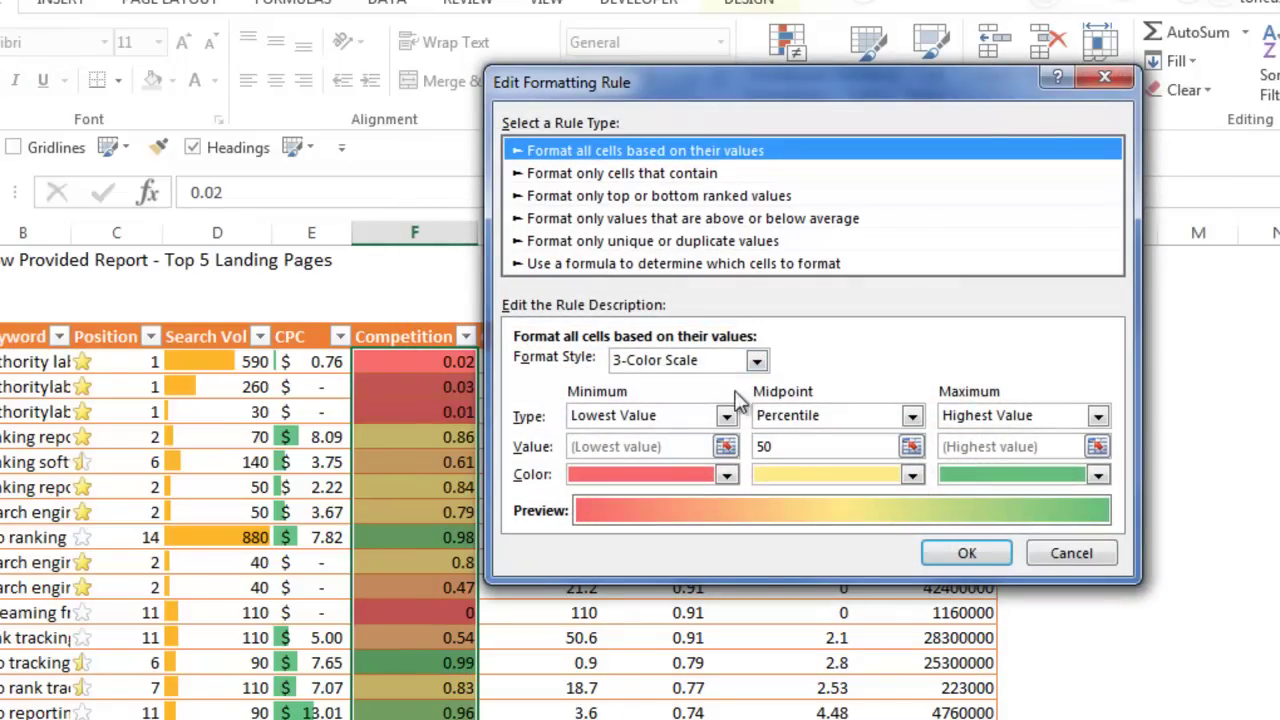
{"action": "left_click", "coordinate": [727, 475]}
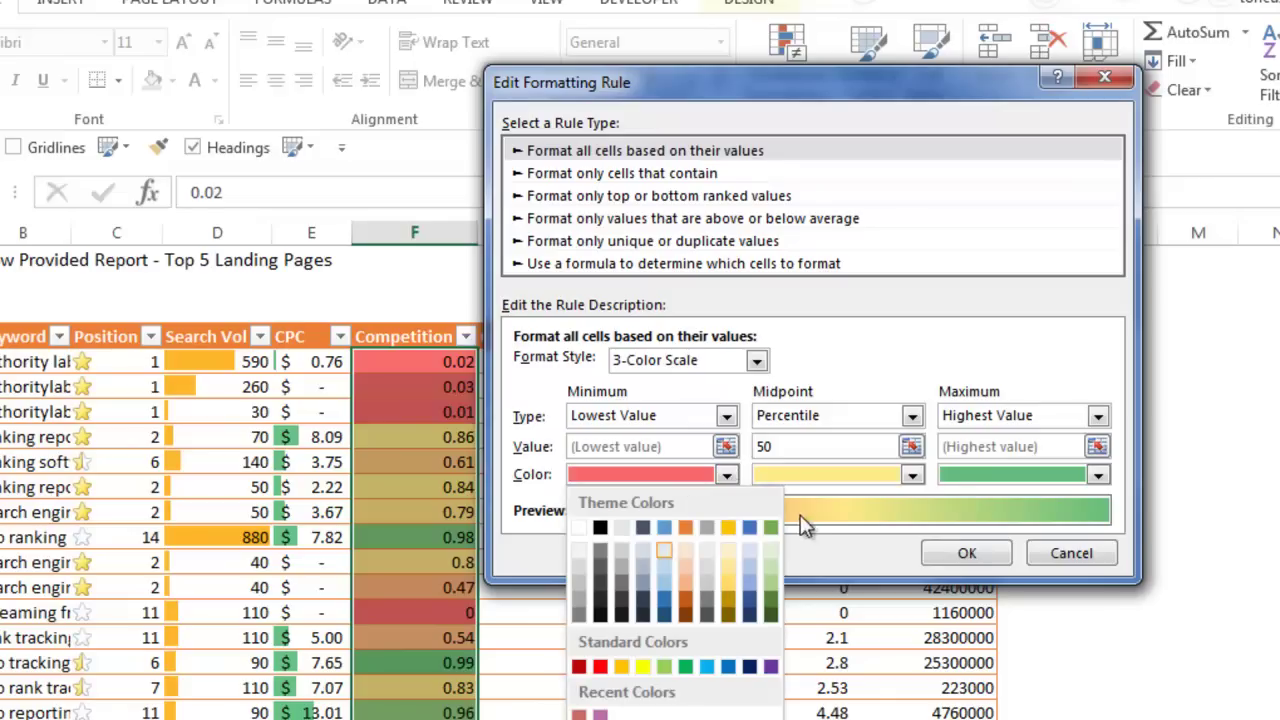
{"action": "left_click", "coordinate": [769, 597]}
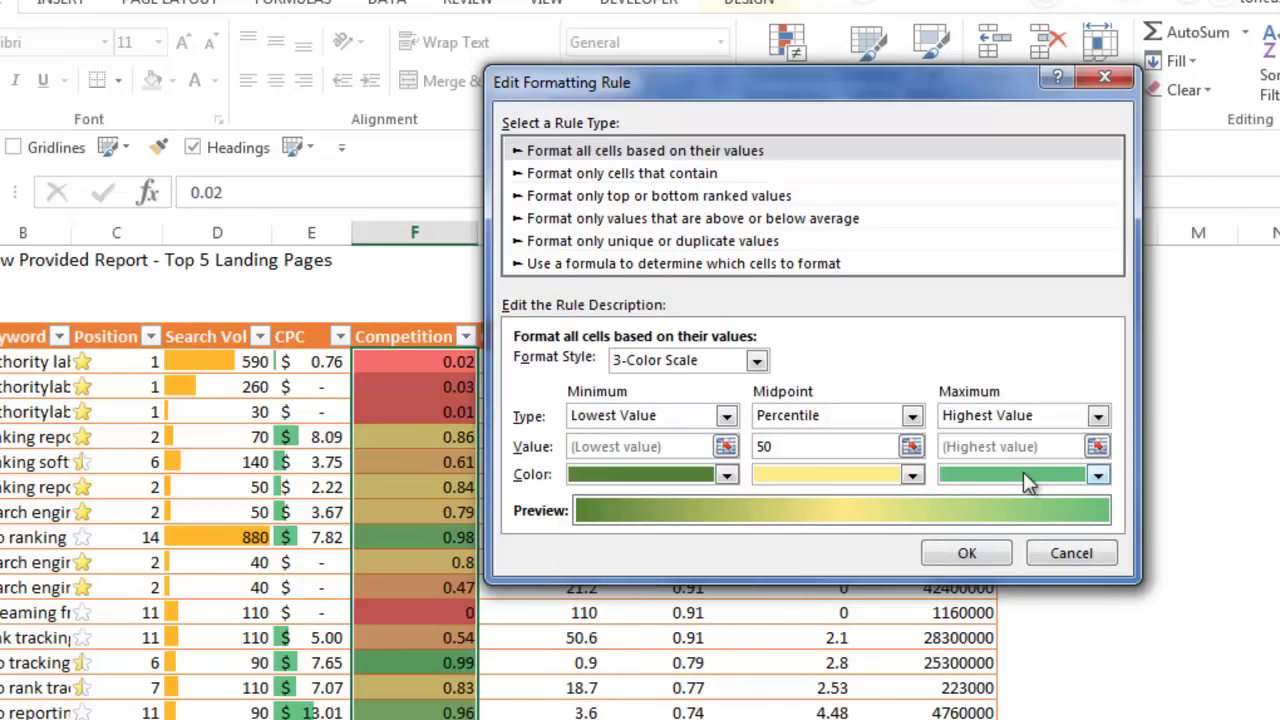
{"action": "left_click", "coordinate": [1023, 474]}
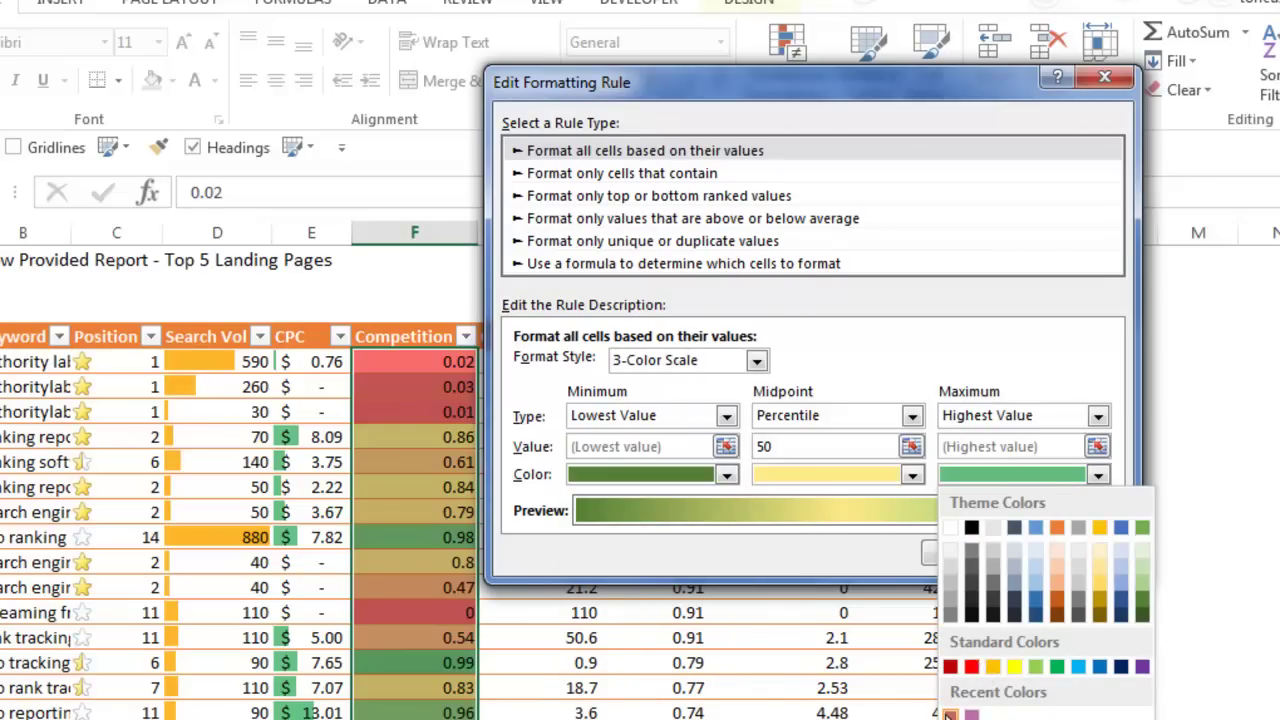
{"action": "left_click", "coordinate": [972, 667]}
{"action": "left_click", "coordinate": [974, 556]}
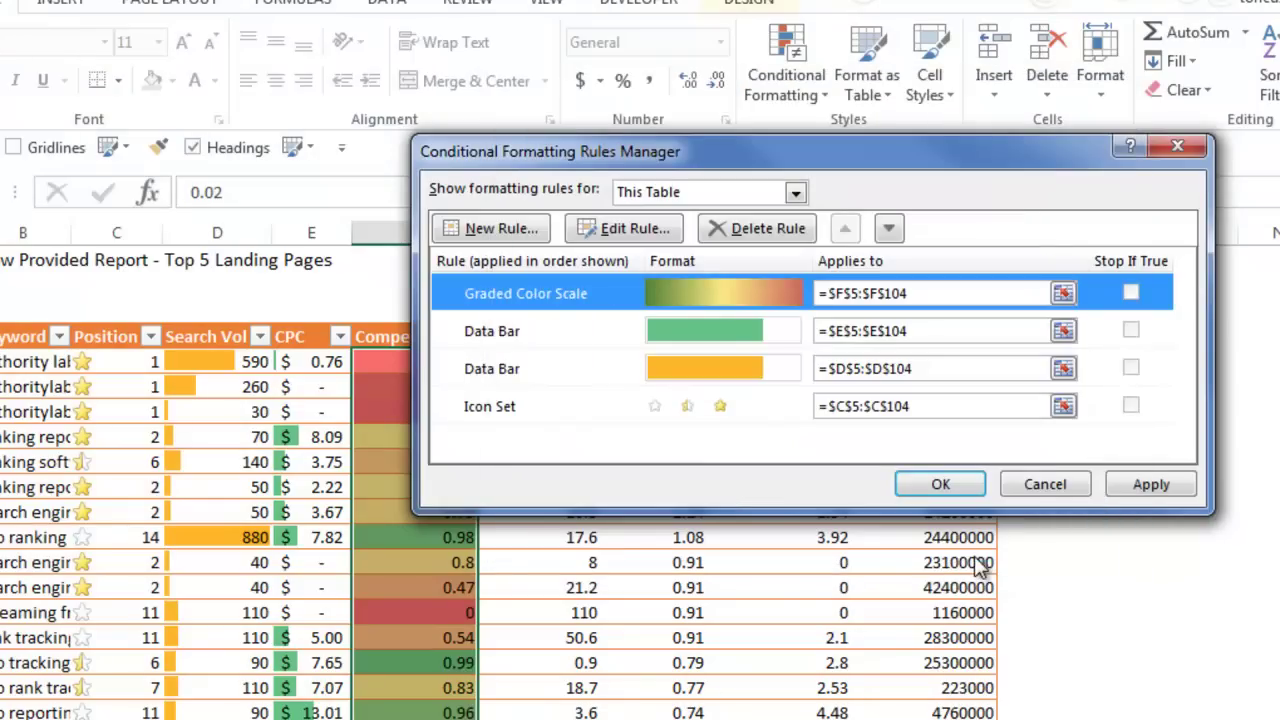
{"action": "left_click", "coordinate": [1151, 484]}
{"action": "left_click_drag", "start_coordinate": [800, 147], "coordinate": [1059, 147]}
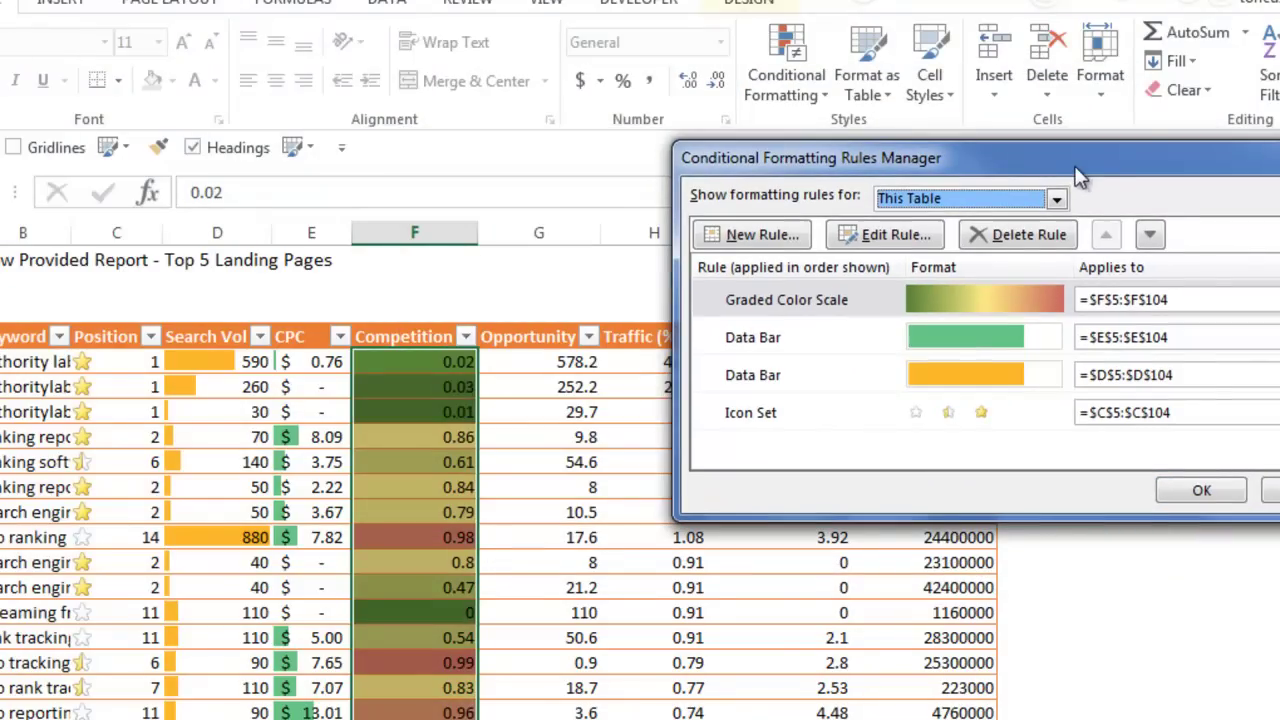
Step: Confirm the Competition color scale rule and add solid blue data bars to the Opportunity column's values
{"action": "left_click", "coordinate": [1200, 486]}
{"action": "left_click", "coordinate": [496, 411]}
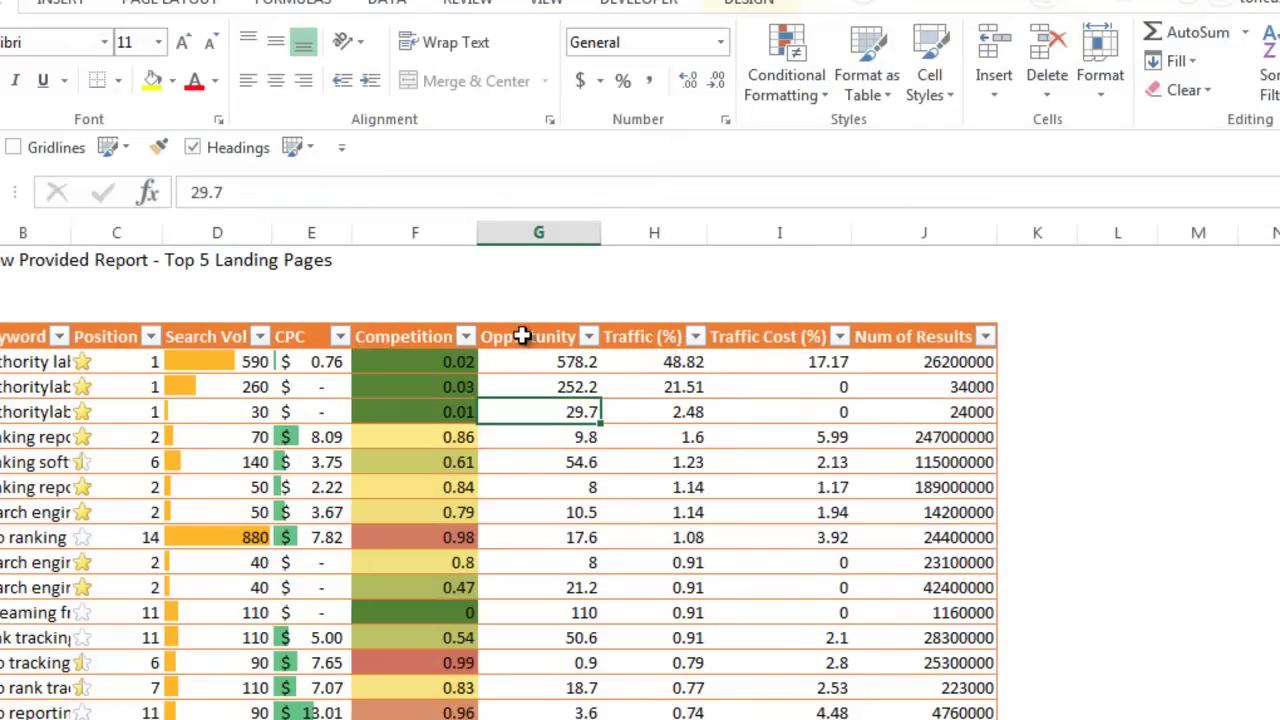
{"action": "left_click", "coordinate": [538, 323]}
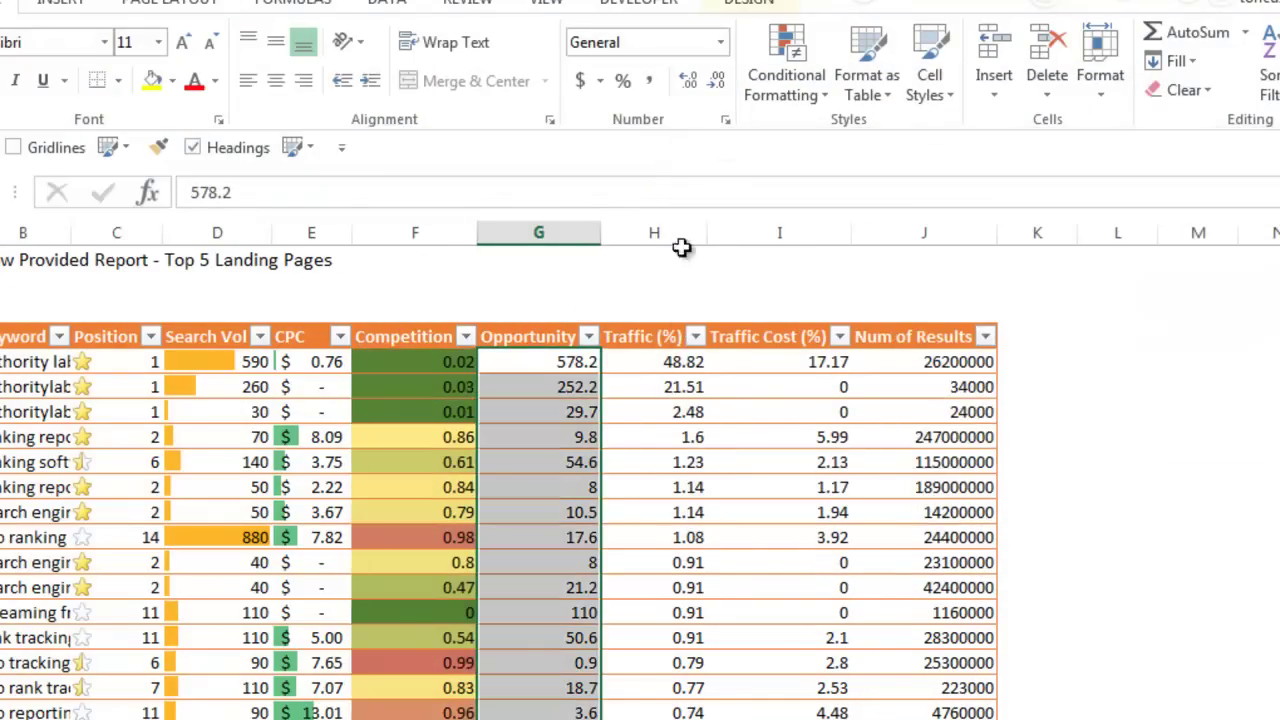
{"action": "left_click", "coordinate": [786, 80]}
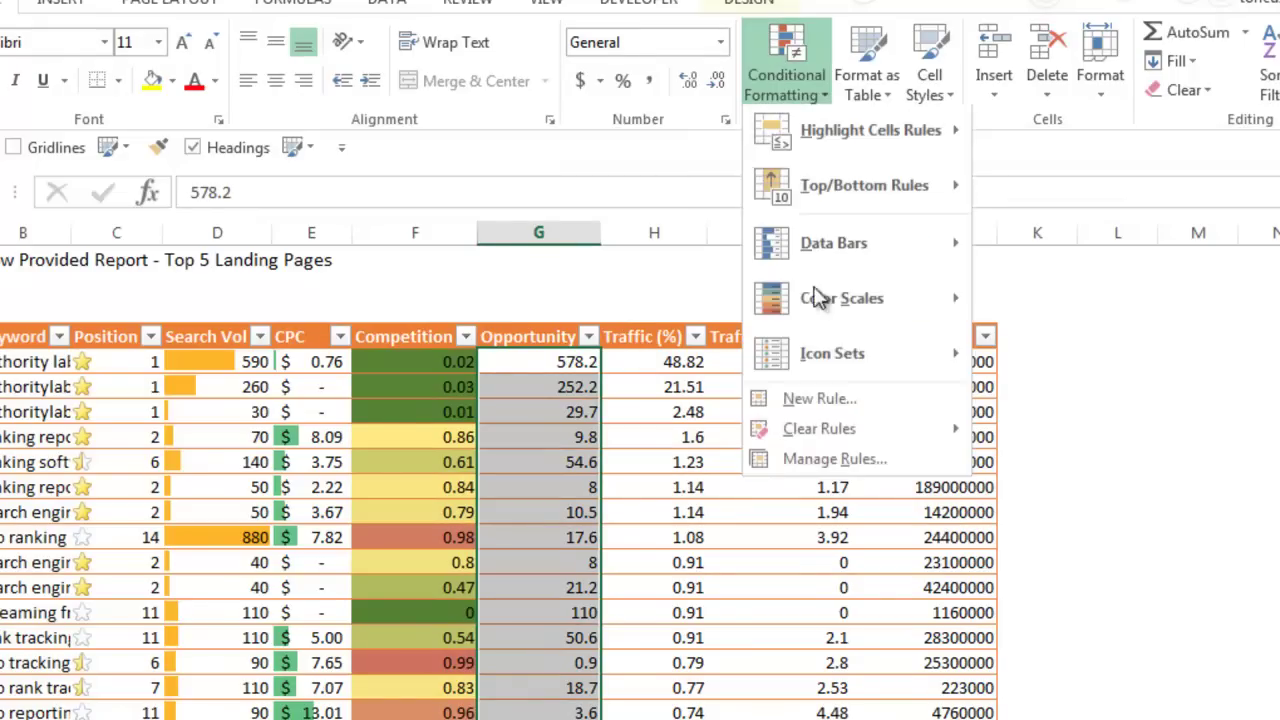
{"action": "mouse_move", "coordinate": [934, 240]}
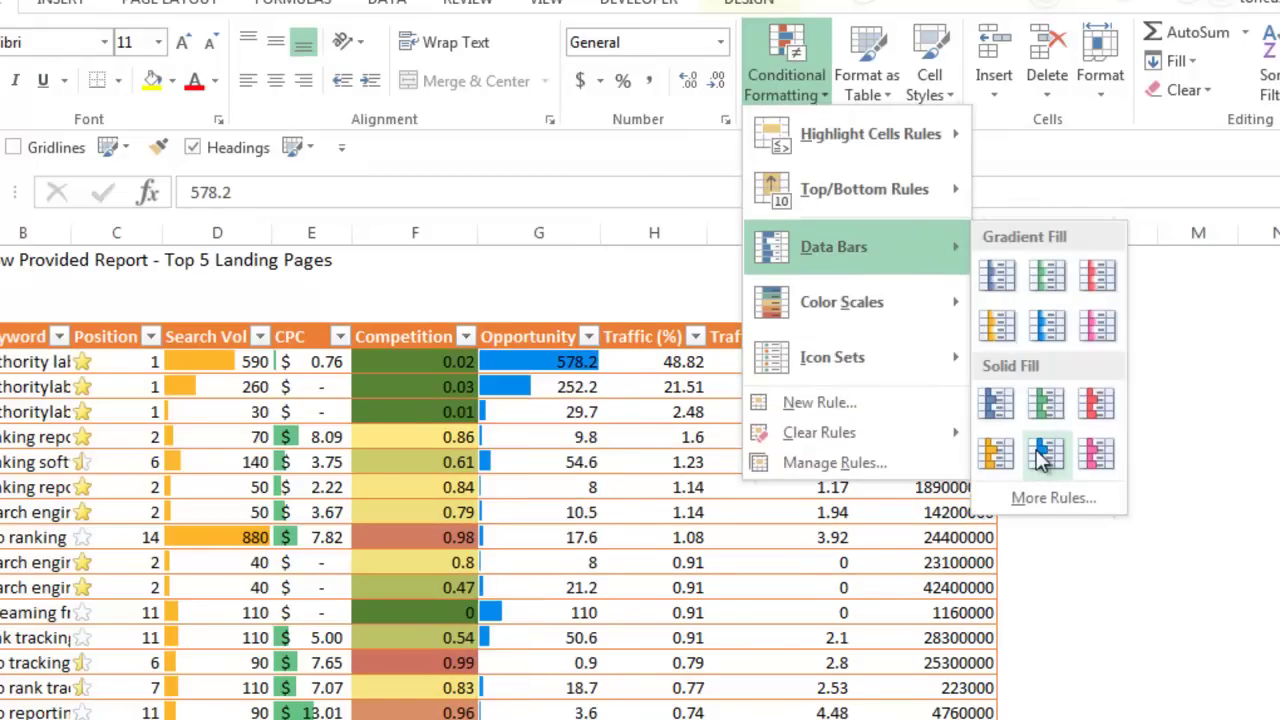
{"action": "left_click", "coordinate": [996, 403]}
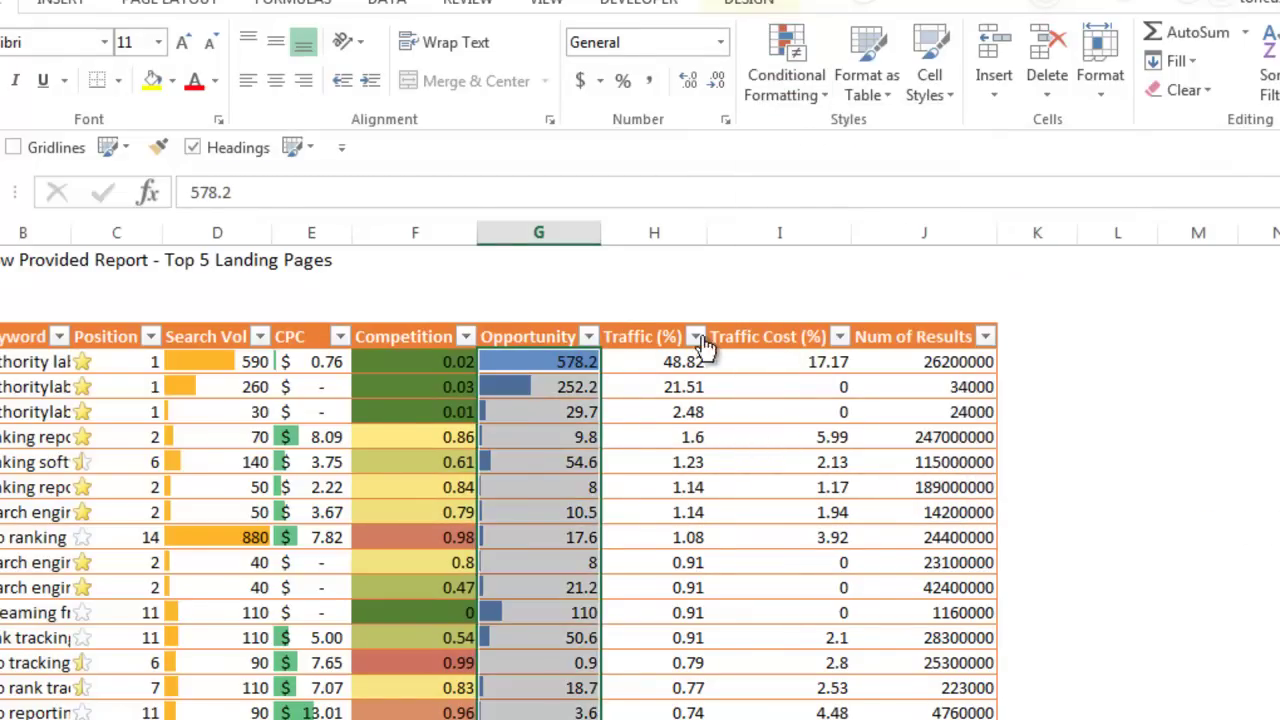
Step: Add solid red data bars to the Traffic (%) column's values
{"action": "left_click", "coordinate": [660, 329]}
{"action": "left_click", "coordinate": [812, 92]}
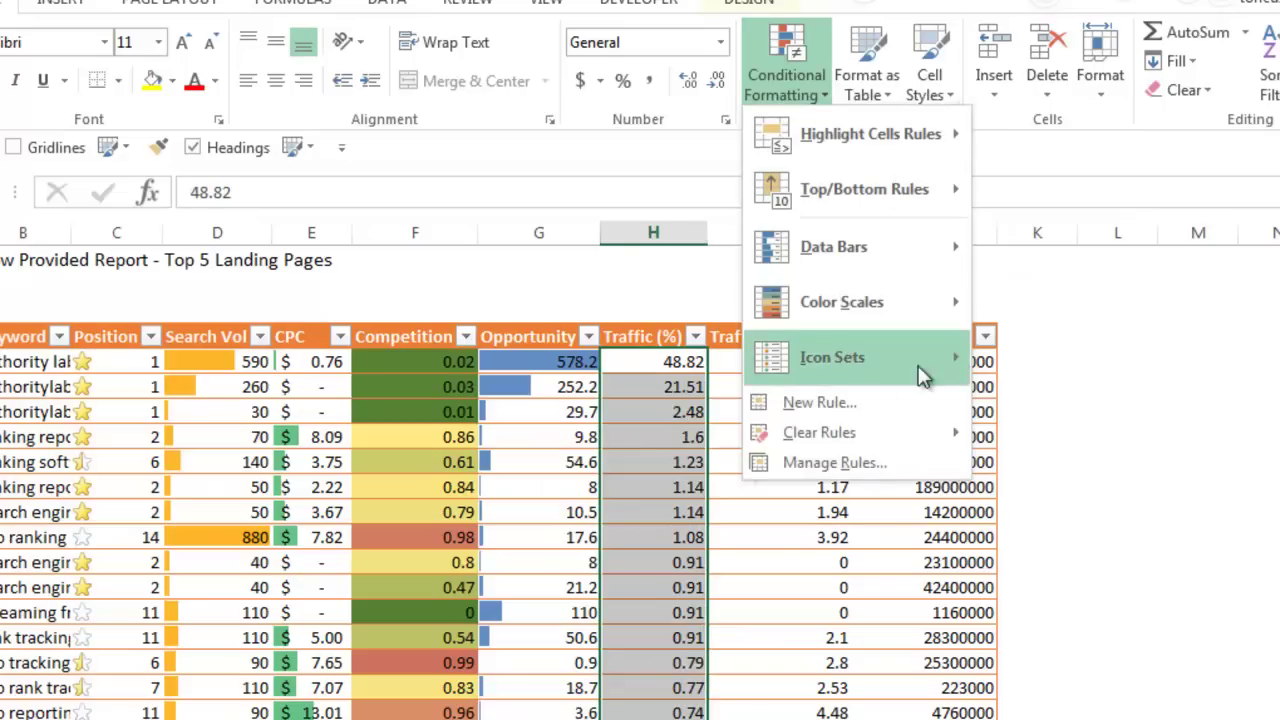
{"action": "mouse_move", "coordinate": [923, 366]}
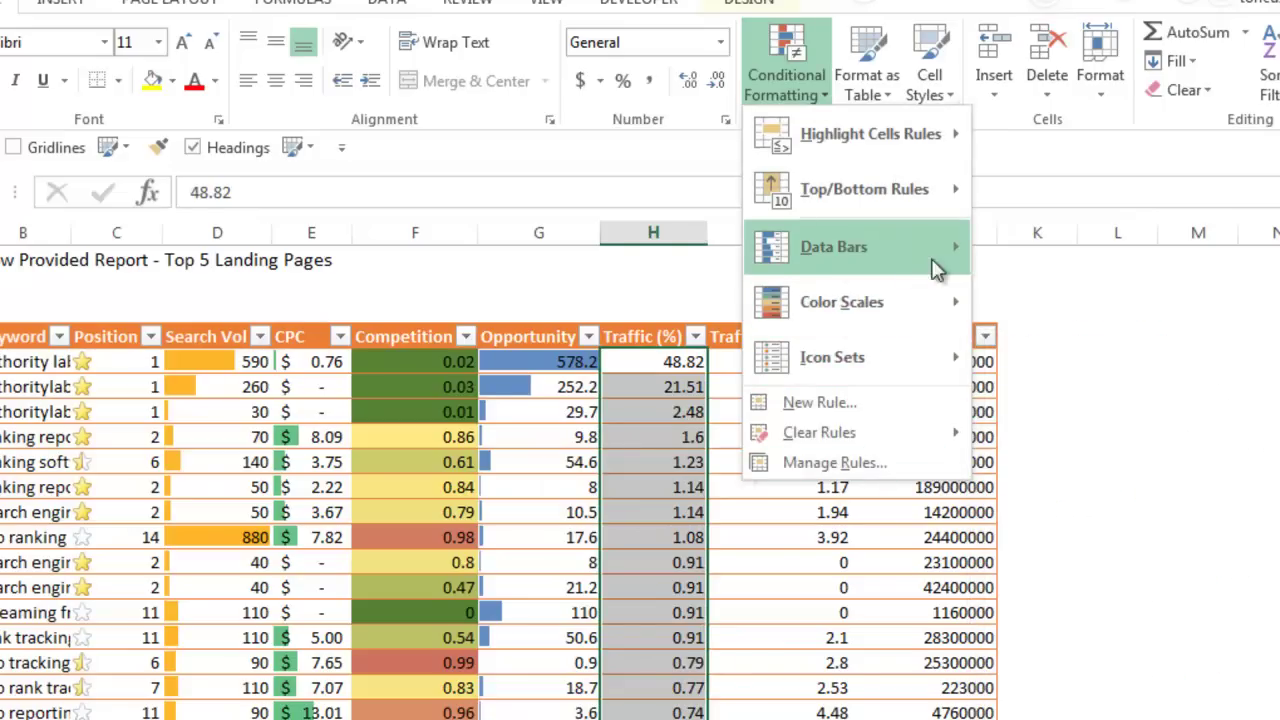
{"action": "mouse_move", "coordinate": [937, 258]}
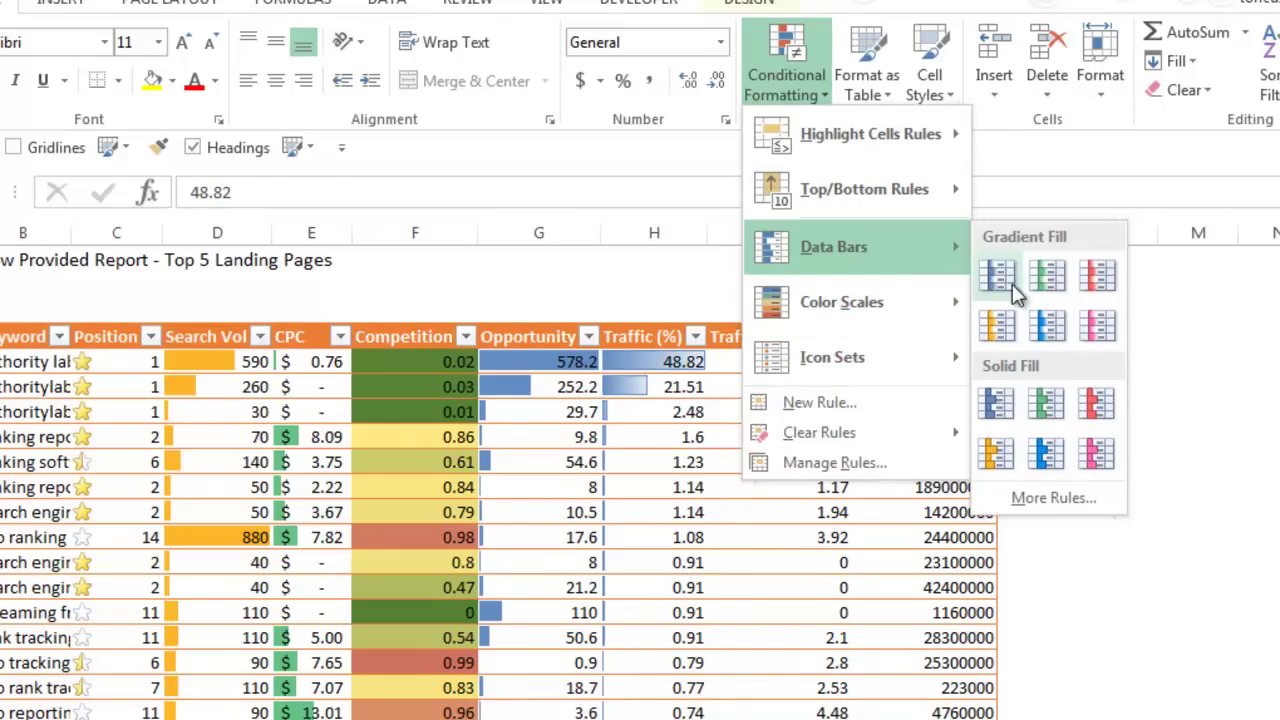
{"action": "left_click", "coordinate": [1094, 406]}
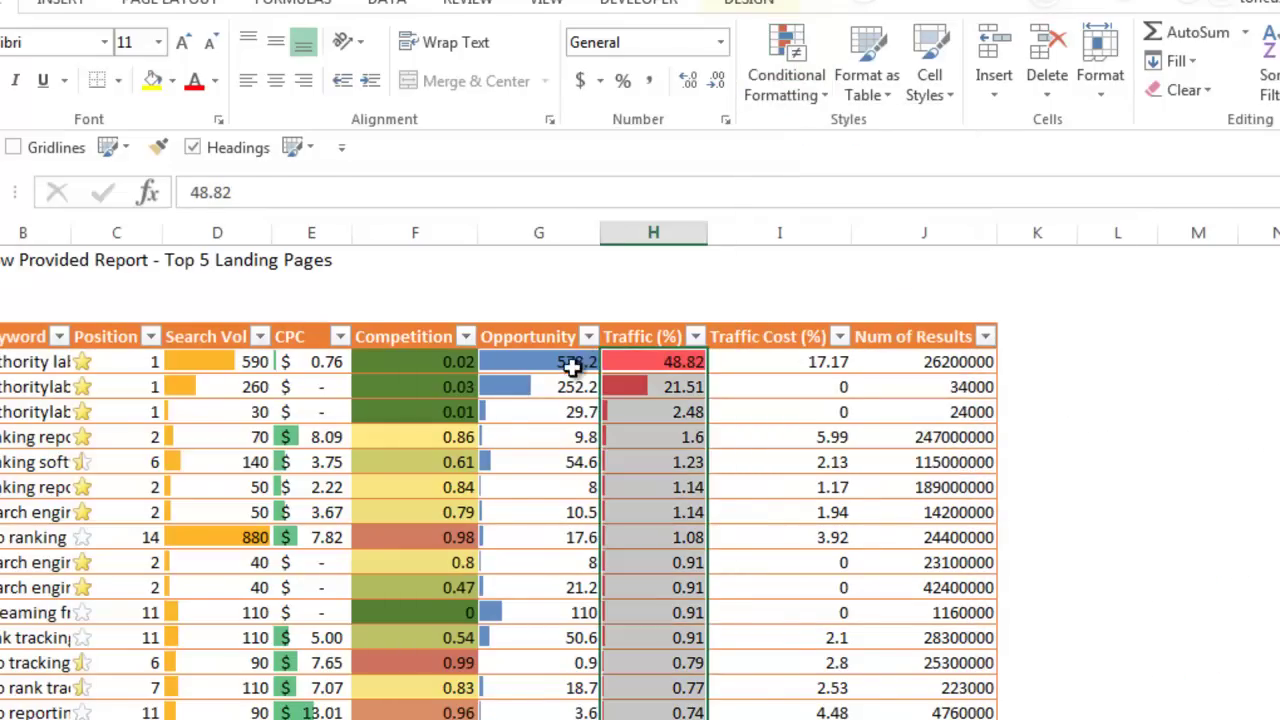
Step: Examine the keywords in the table, such as authority labs, rank tracking and screaming frog video, against their opportunity and traffic bars
{"action": "left_click", "coordinate": [572, 367]}
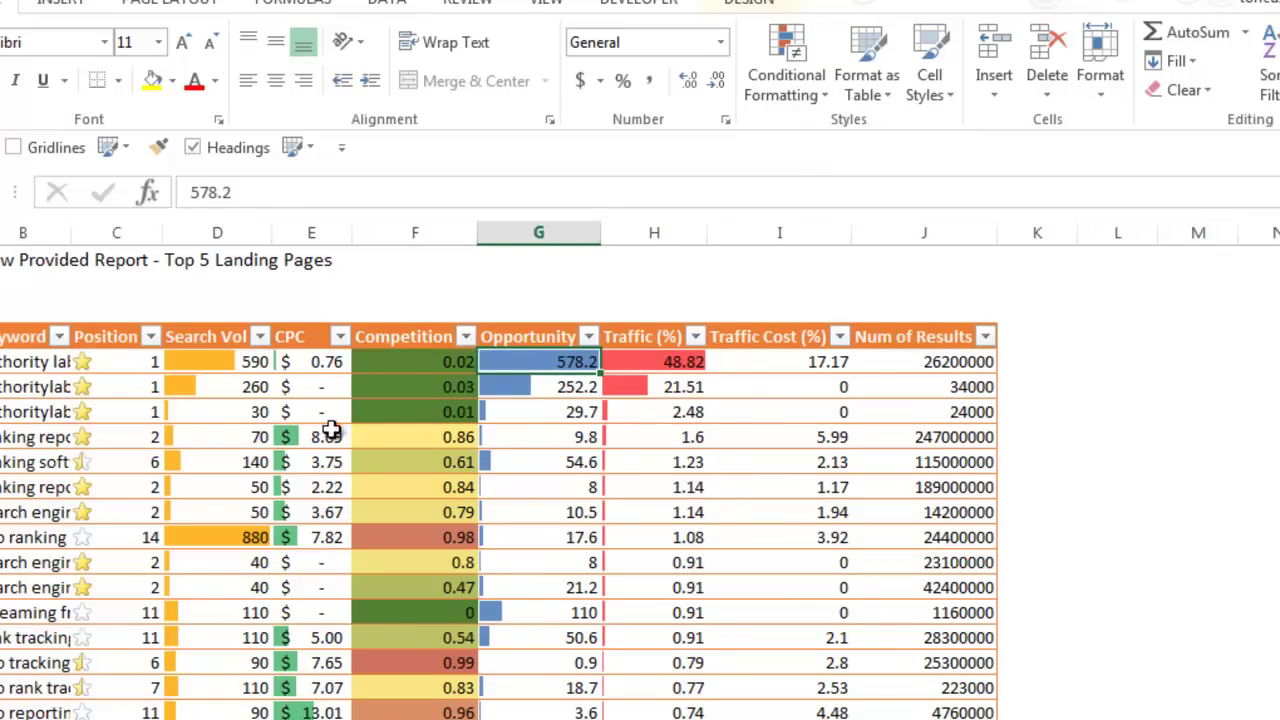
{"action": "scroll", "coordinate": [565, 510], "scroll_direction": "down", "scroll_amount": 1}
{"action": "scroll", "coordinate": [572, 440], "scroll_direction": "up", "scroll_amount": 1}
{"action": "left_click", "coordinate": [48, 361]}
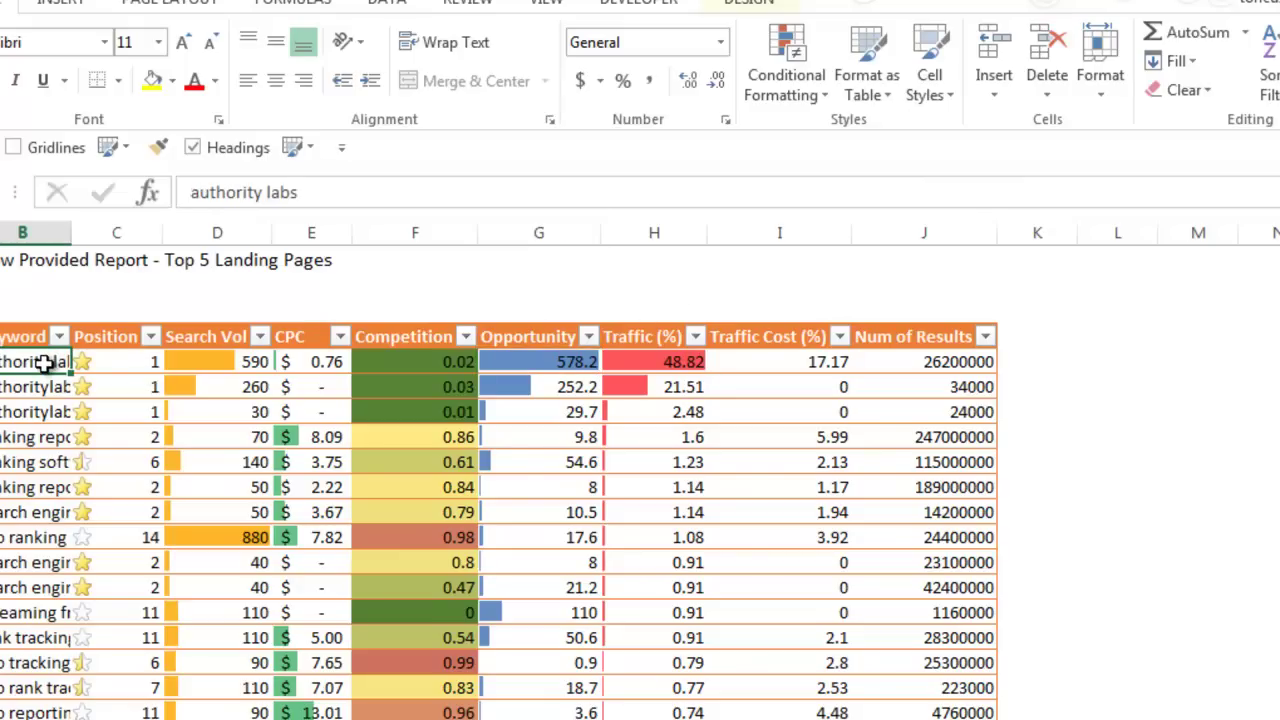
{"action": "left_click_drag", "start_coordinate": [615, 361], "coordinate": [540, 352]}
{"action": "left_click", "coordinate": [621, 358]}
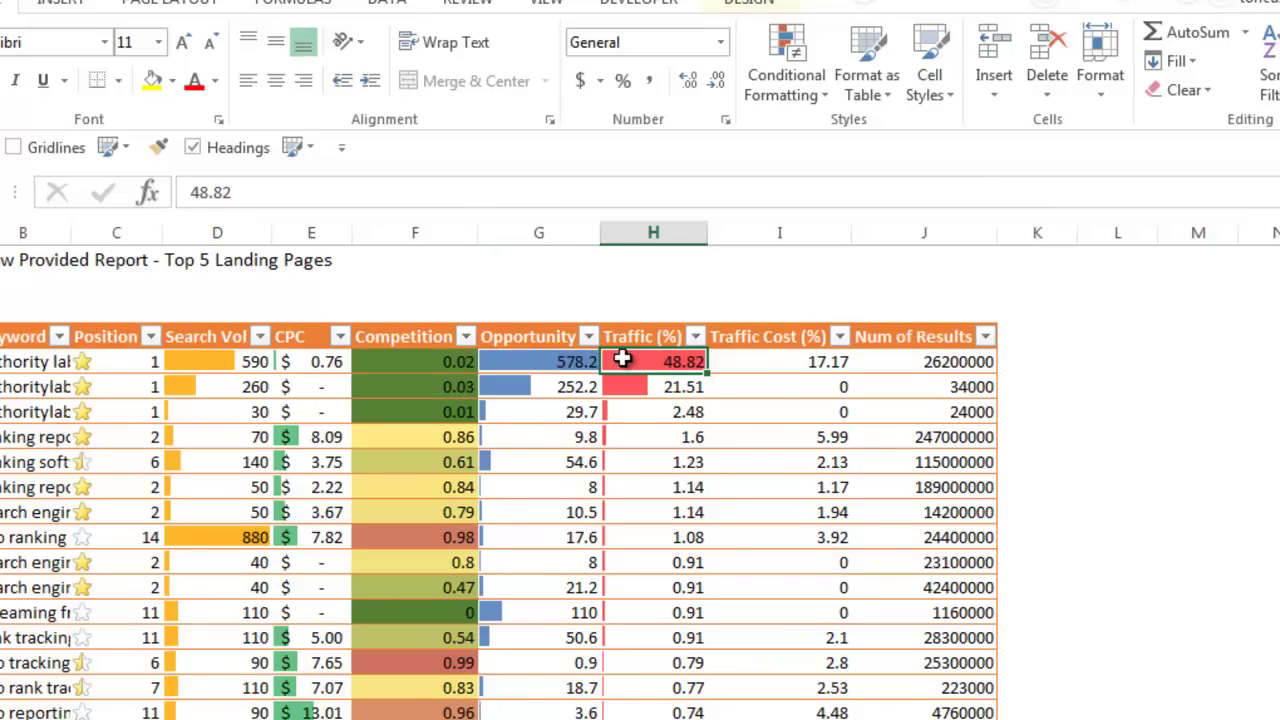
{"action": "scroll", "coordinate": [35, 555], "scroll_direction": "down", "scroll_amount": 1}
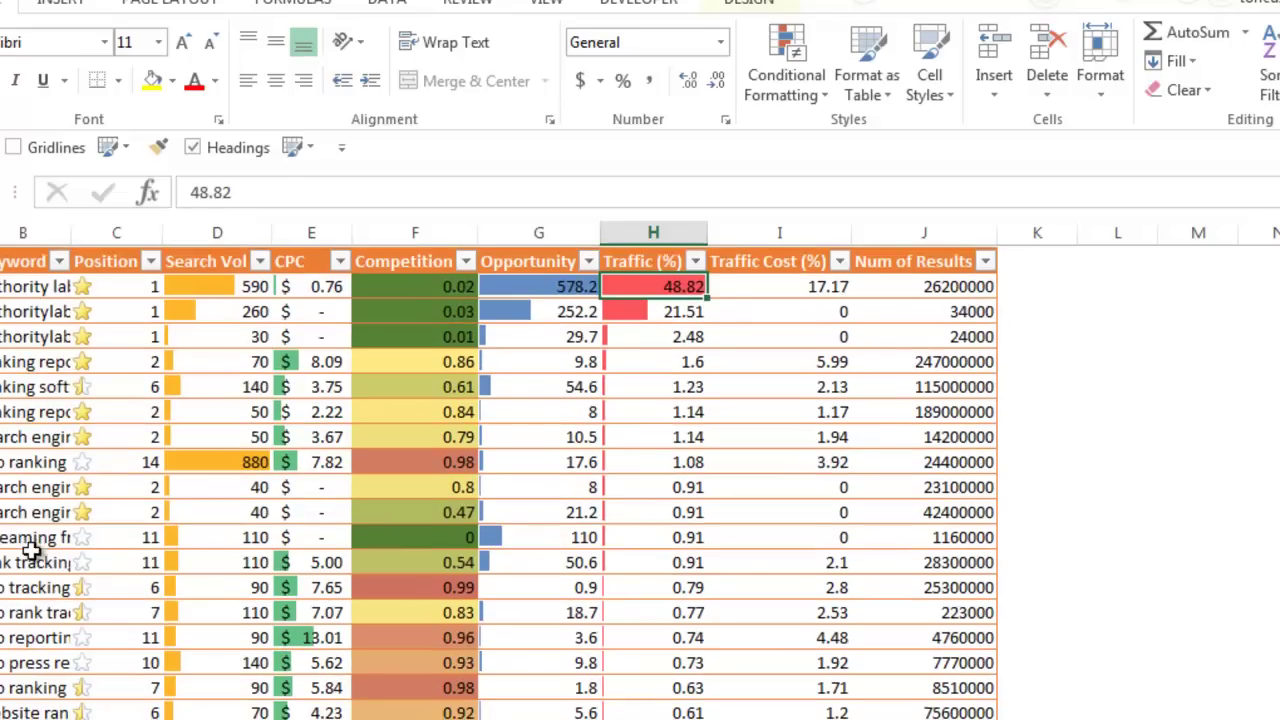
{"action": "left_click", "coordinate": [35, 560]}
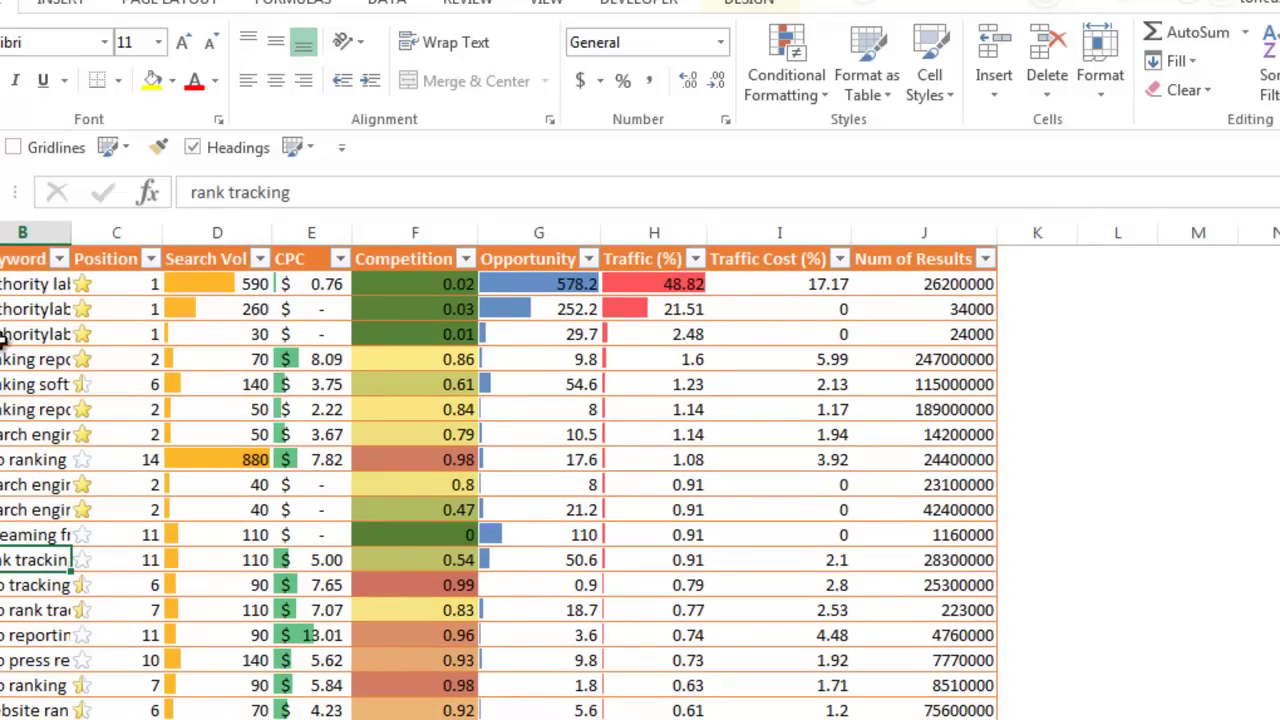
{"action": "left_click", "coordinate": [18, 310]}
{"action": "scroll", "coordinate": [29, 409], "scroll_direction": "down", "scroll_amount": 2}
{"action": "scroll", "coordinate": [23, 484], "scroll_direction": "up", "scroll_amount": 1}
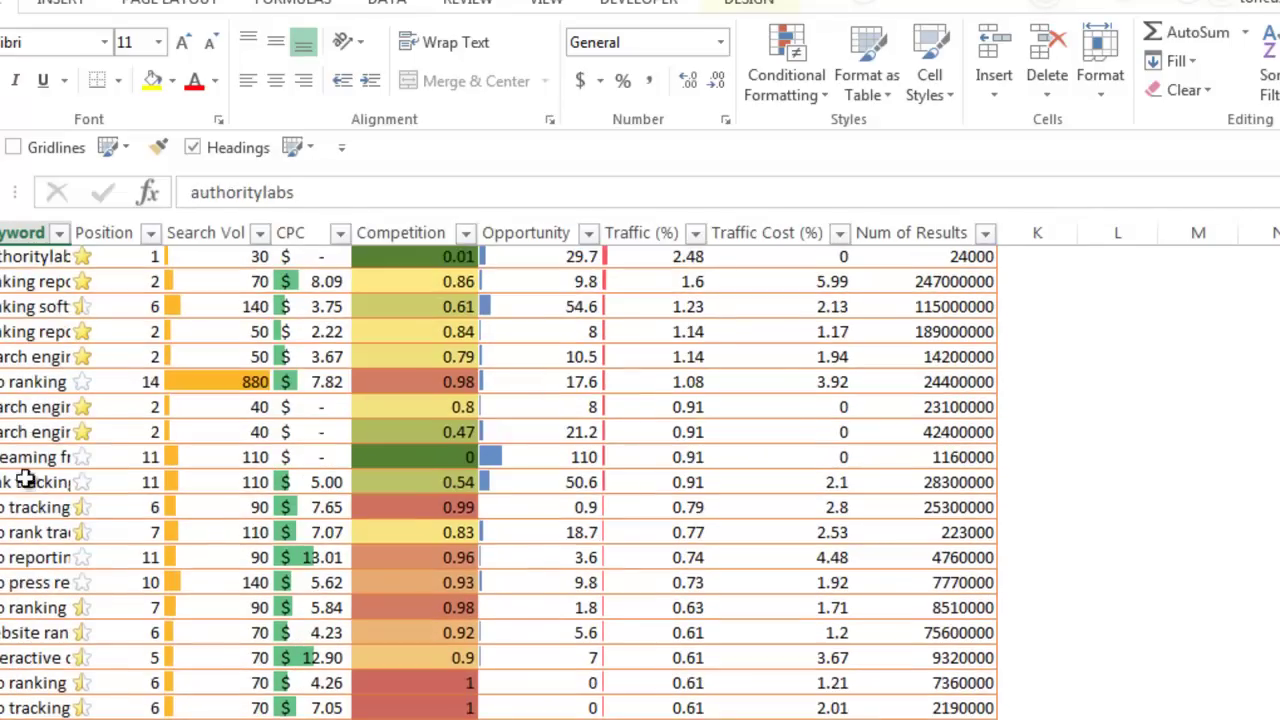
{"action": "left_click", "coordinate": [25, 482]}
{"action": "left_click", "coordinate": [30, 460]}
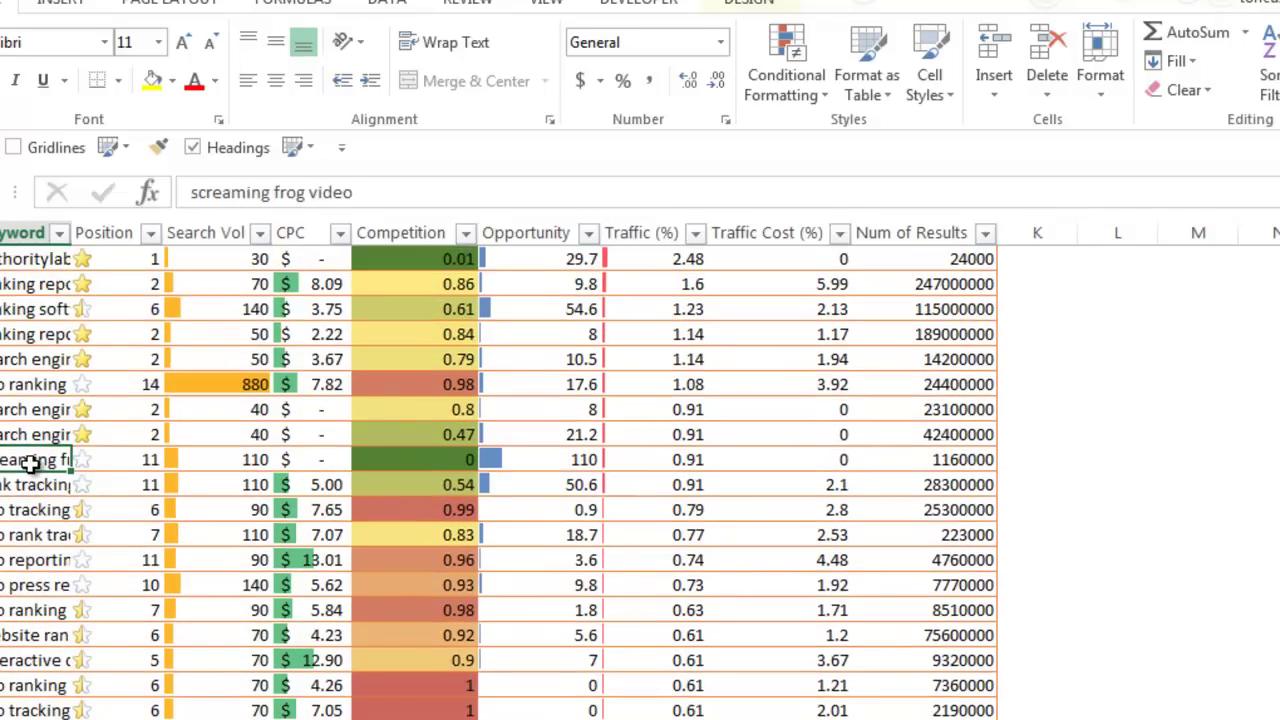
{"action": "scroll", "coordinate": [313, 508], "scroll_direction": "up", "scroll_amount": 2}
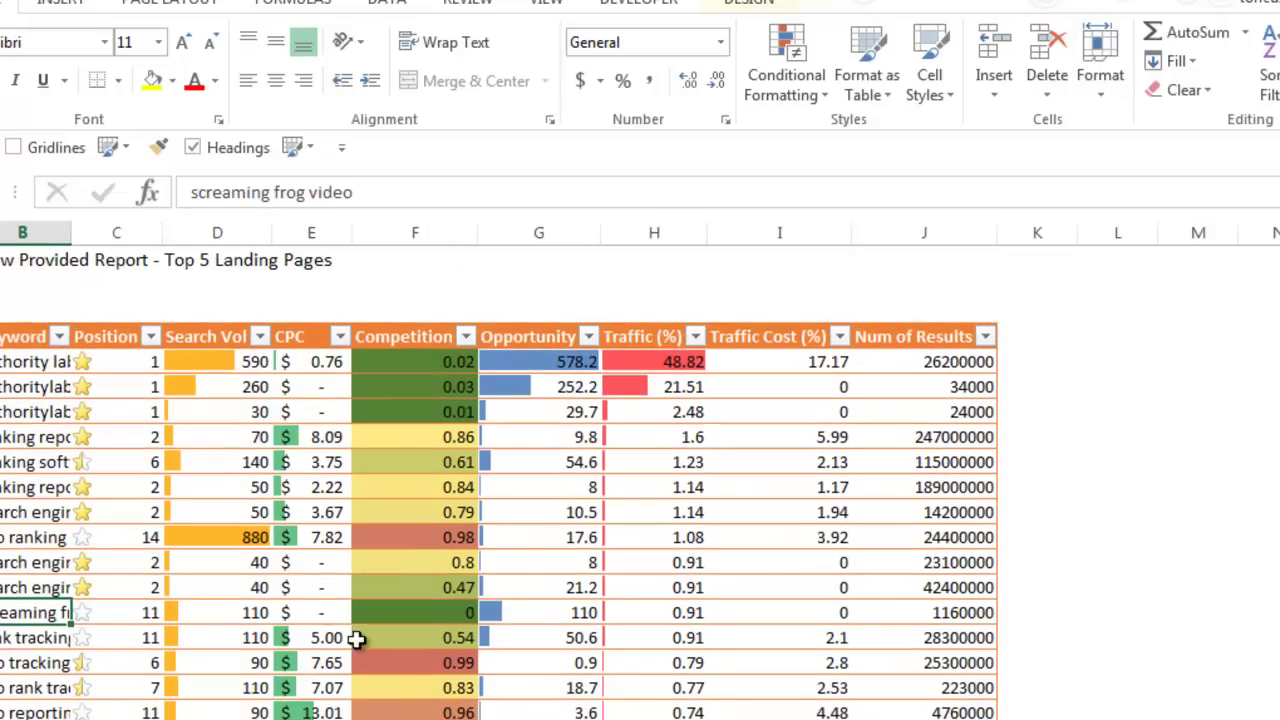
Step: Add a custom data bar rule with a solid dark orange fill to the Traffic Cost (%) column's values
{"action": "left_click", "coordinate": [773, 343]}
{"action": "left_click", "coordinate": [776, 332]}
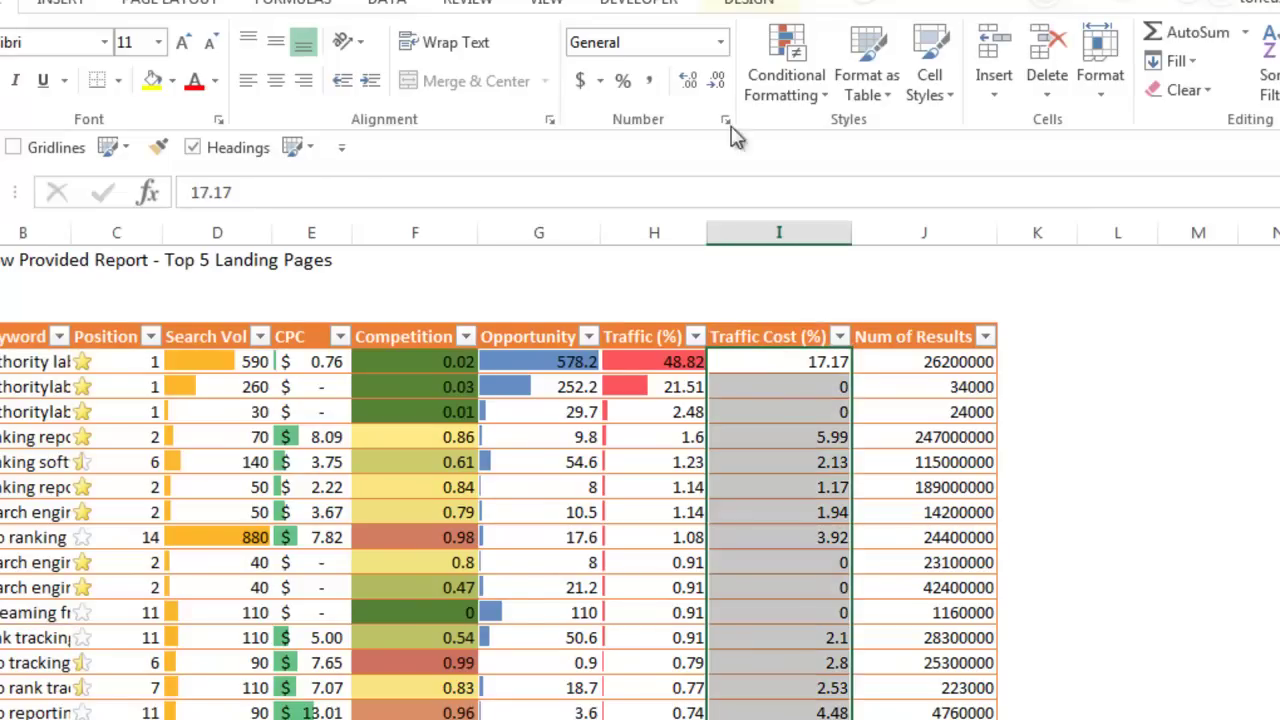
{"action": "left_click", "coordinate": [803, 72]}
{"action": "mouse_move", "coordinate": [874, 257]}
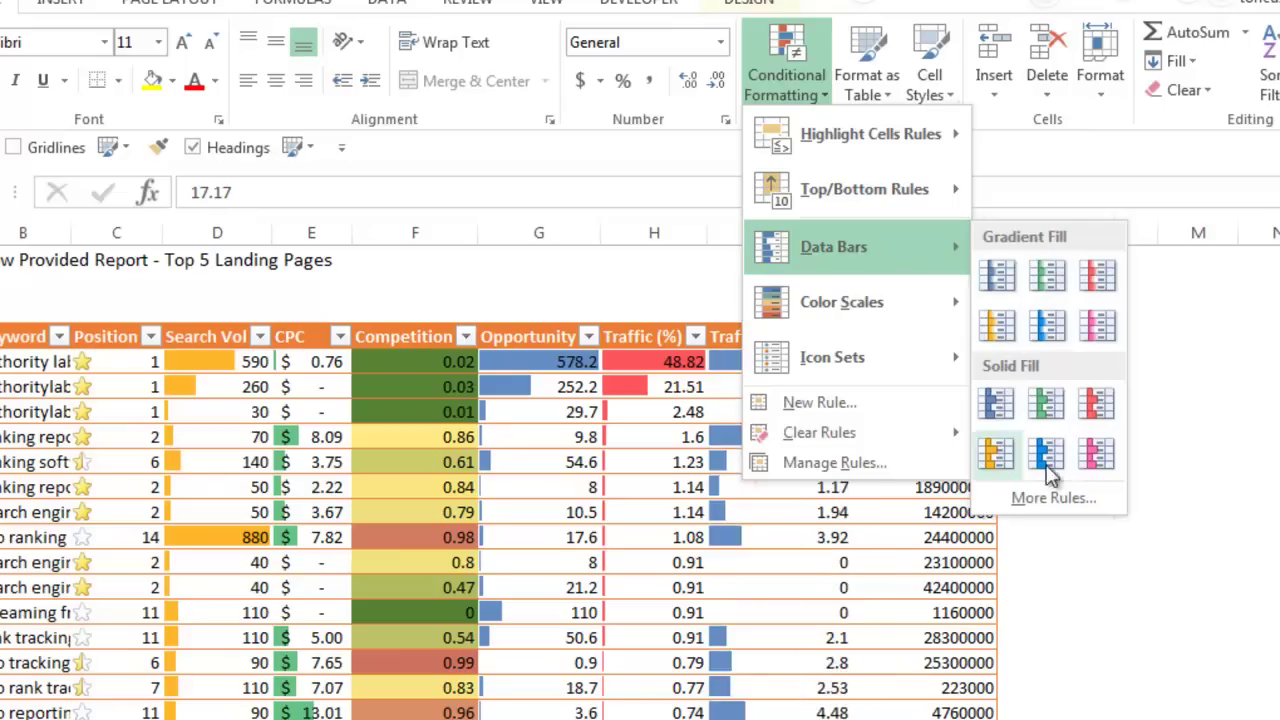
{"action": "left_click", "coordinate": [1050, 497]}
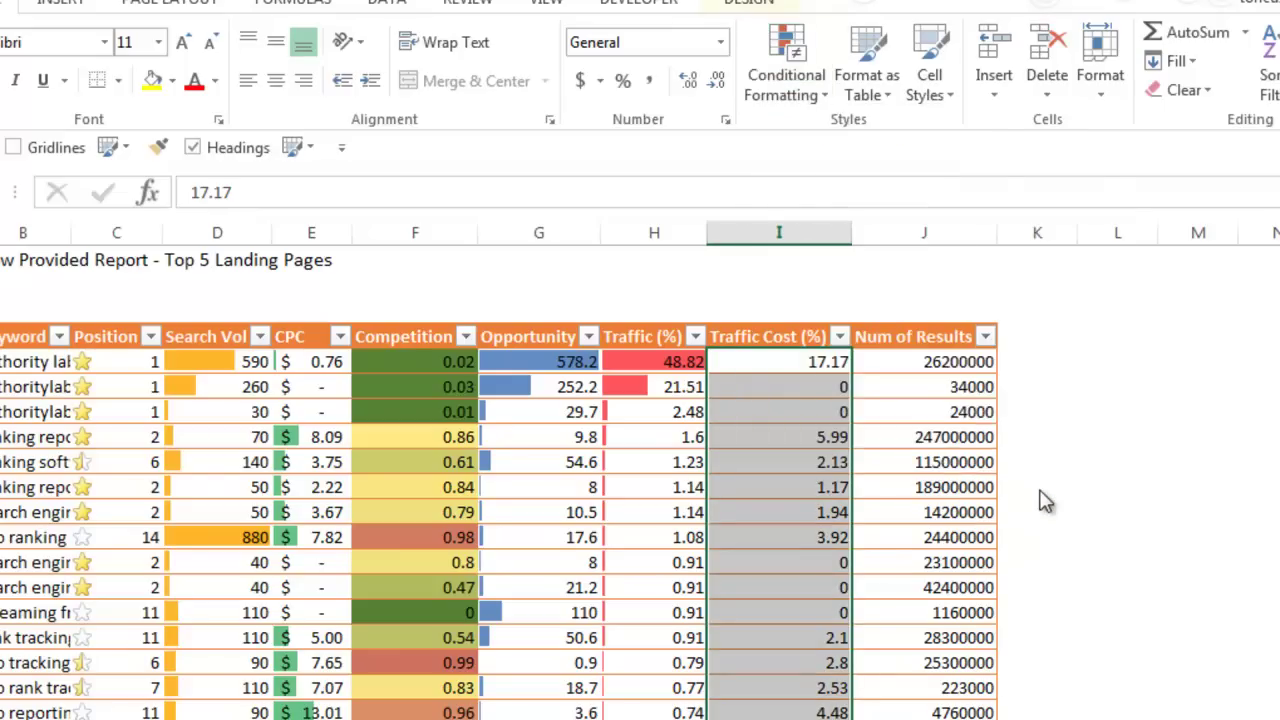
{"action": "left_click", "coordinate": [1047, 500]}
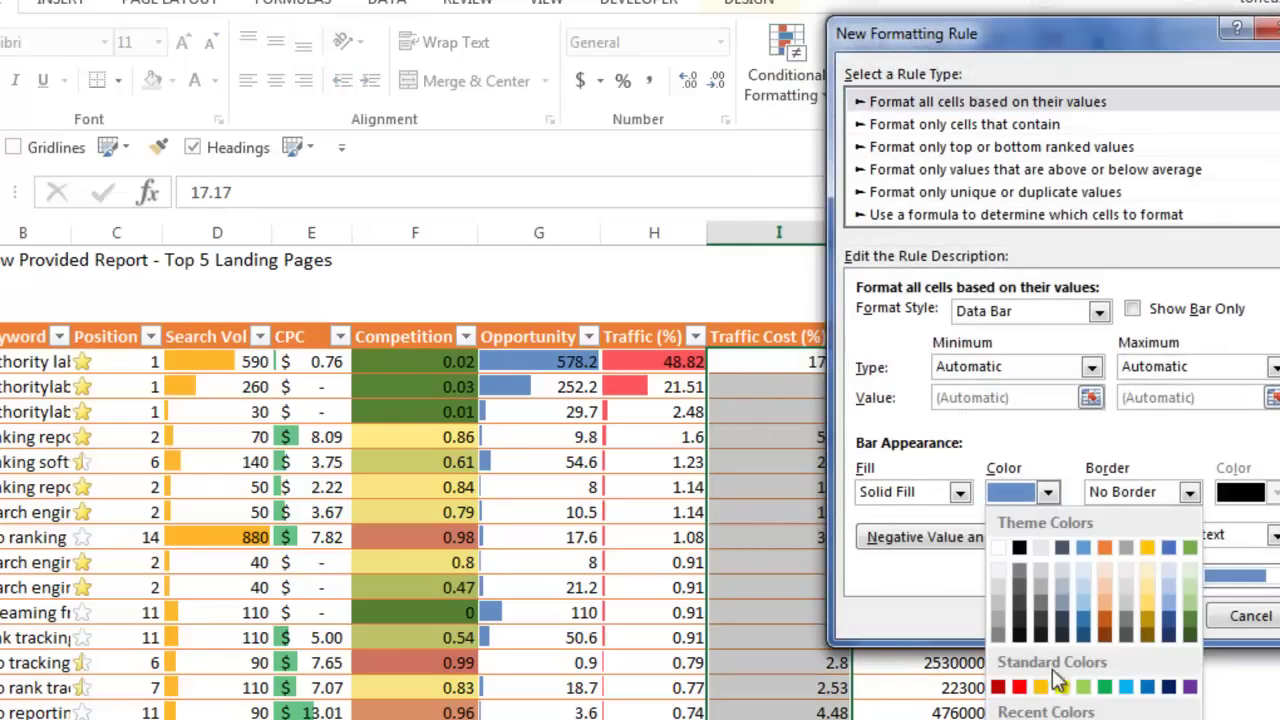
{"action": "left_click", "coordinate": [1106, 622]}
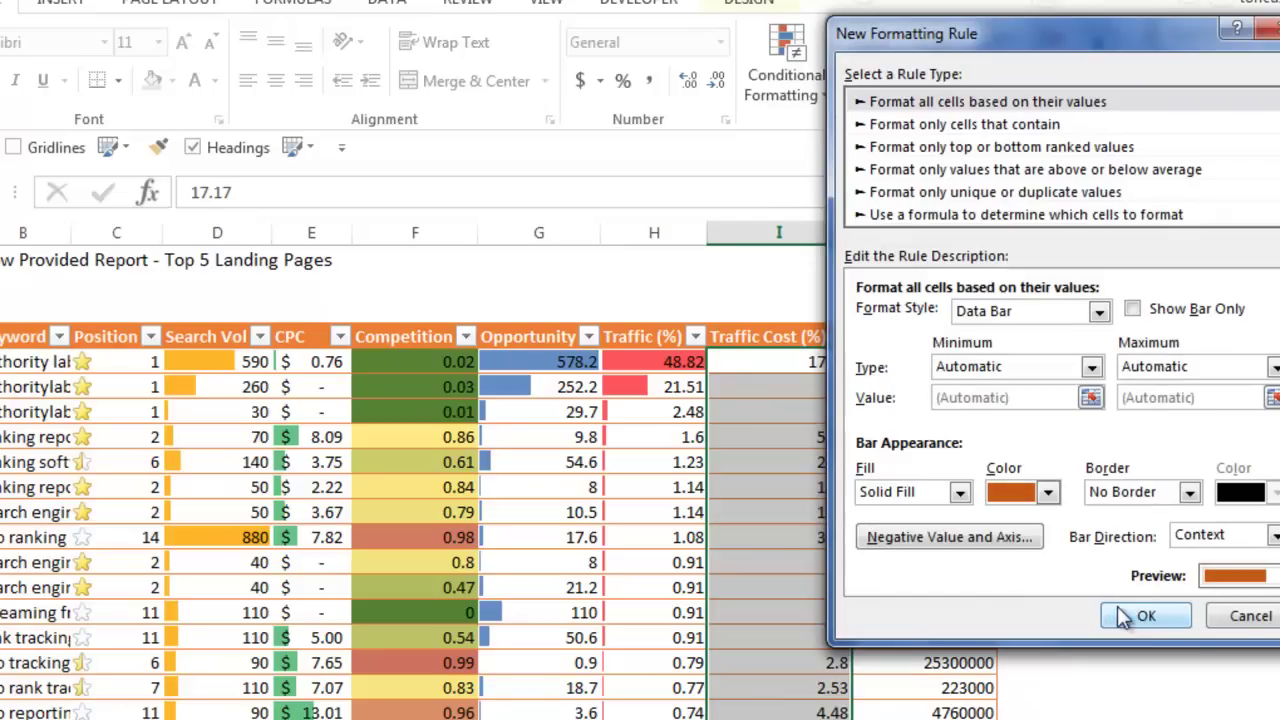
{"action": "left_click", "coordinate": [1140, 616]}
{"action": "key", "text": "Down"}
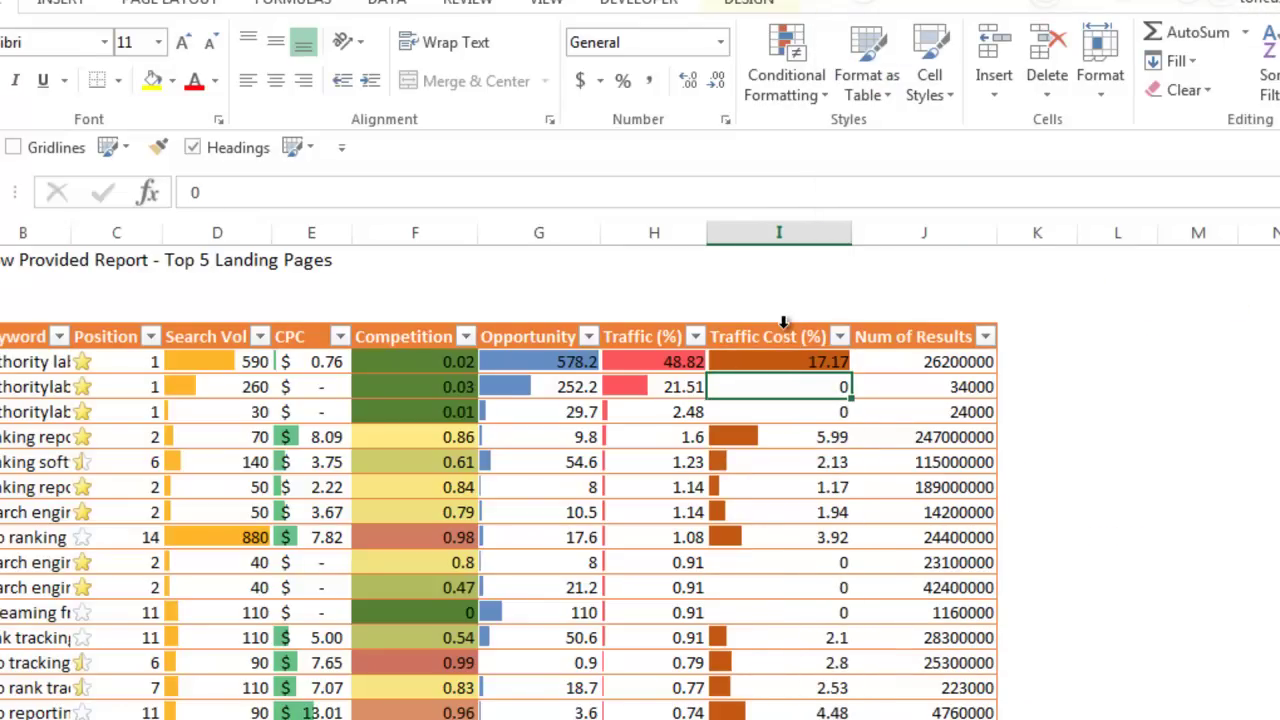
Step: Format the Traffic (%) and Traffic Cost (%) columns' values as Percentage
{"action": "left_click_drag", "start_coordinate": [784, 320], "coordinate": [643, 326]}
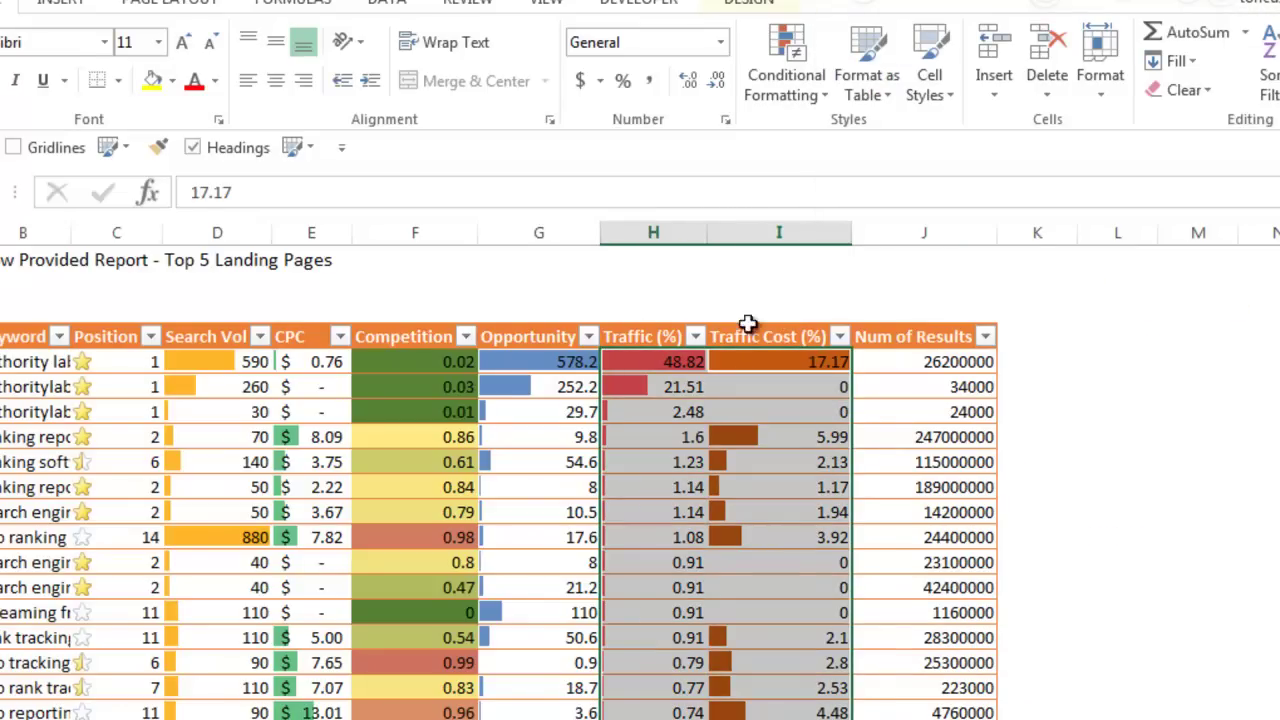
{"action": "left_click", "coordinate": [622, 81]}
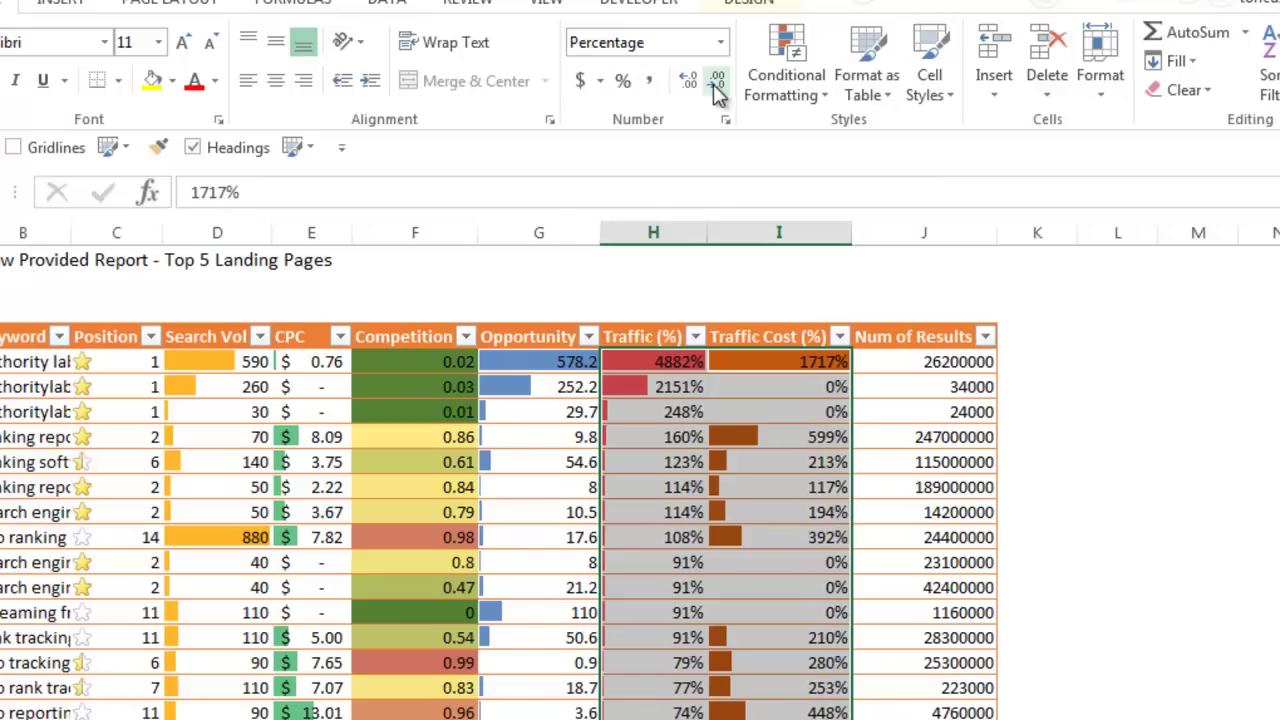
{"action": "left_click", "coordinate": [810, 408]}
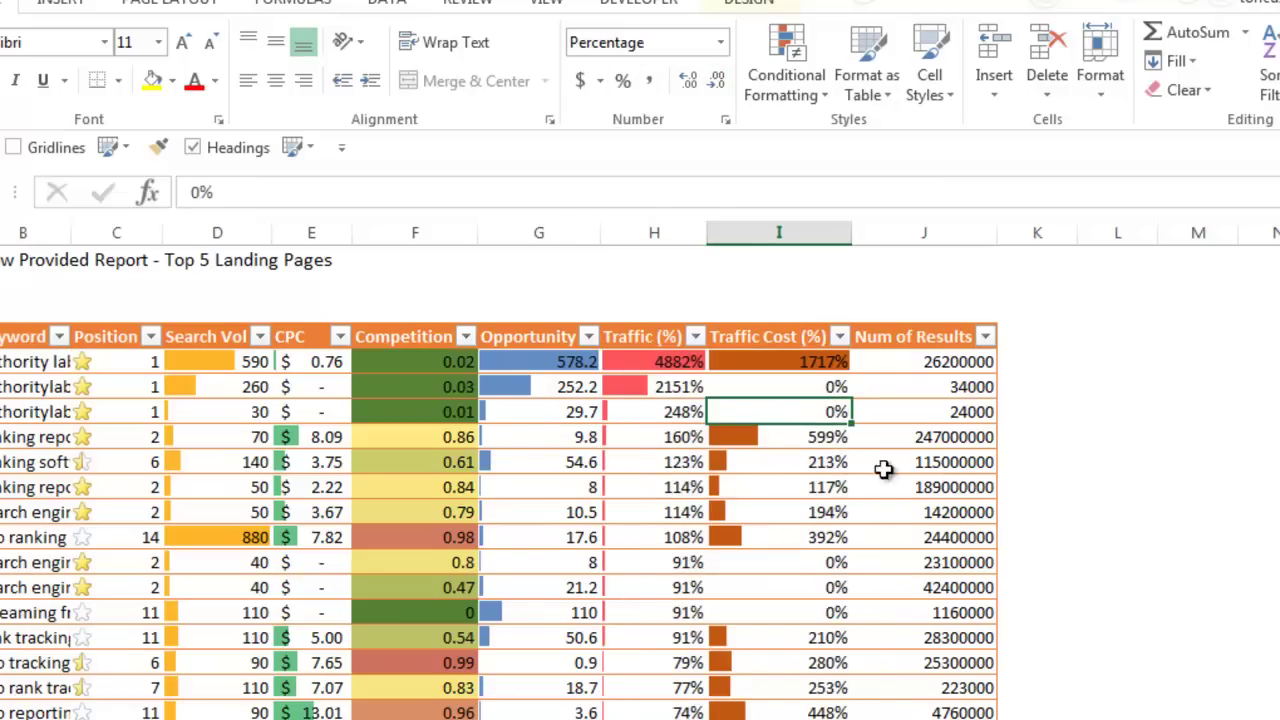
Step: Format the Num of Results column's values with thousands separators and no decimal places
{"action": "left_click", "coordinate": [918, 321]}
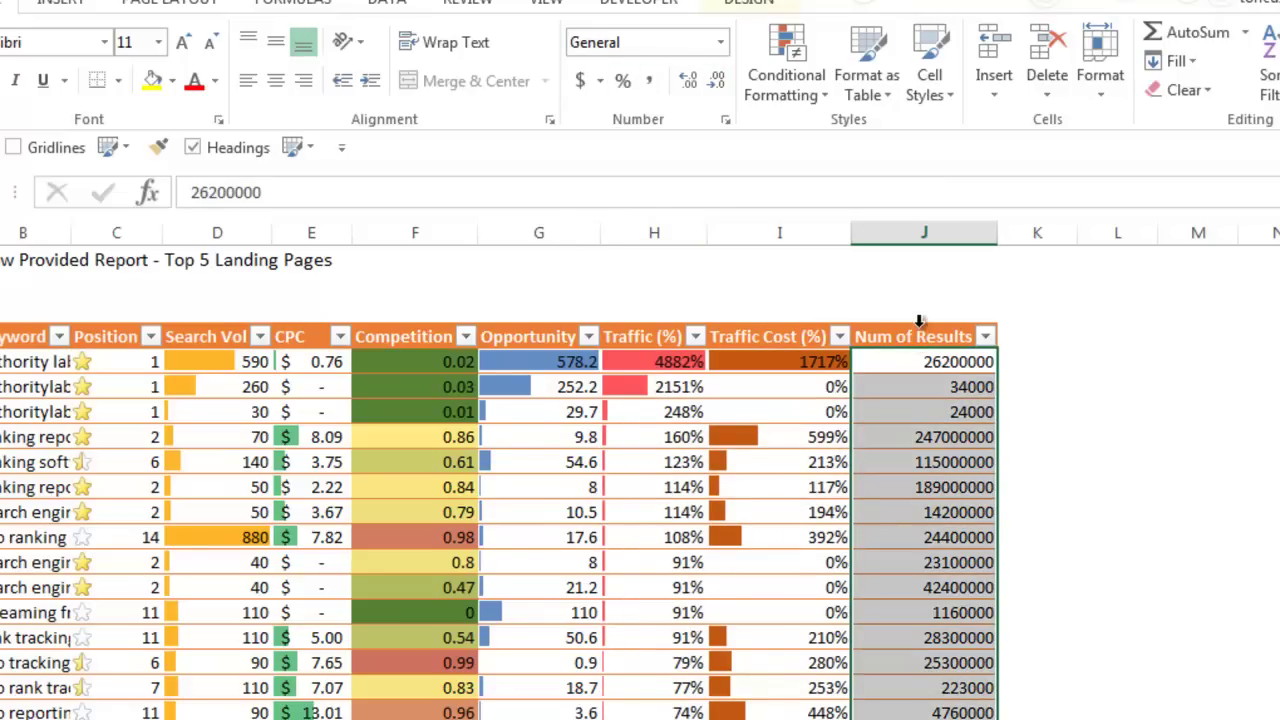
{"action": "left_click", "coordinate": [648, 88]}
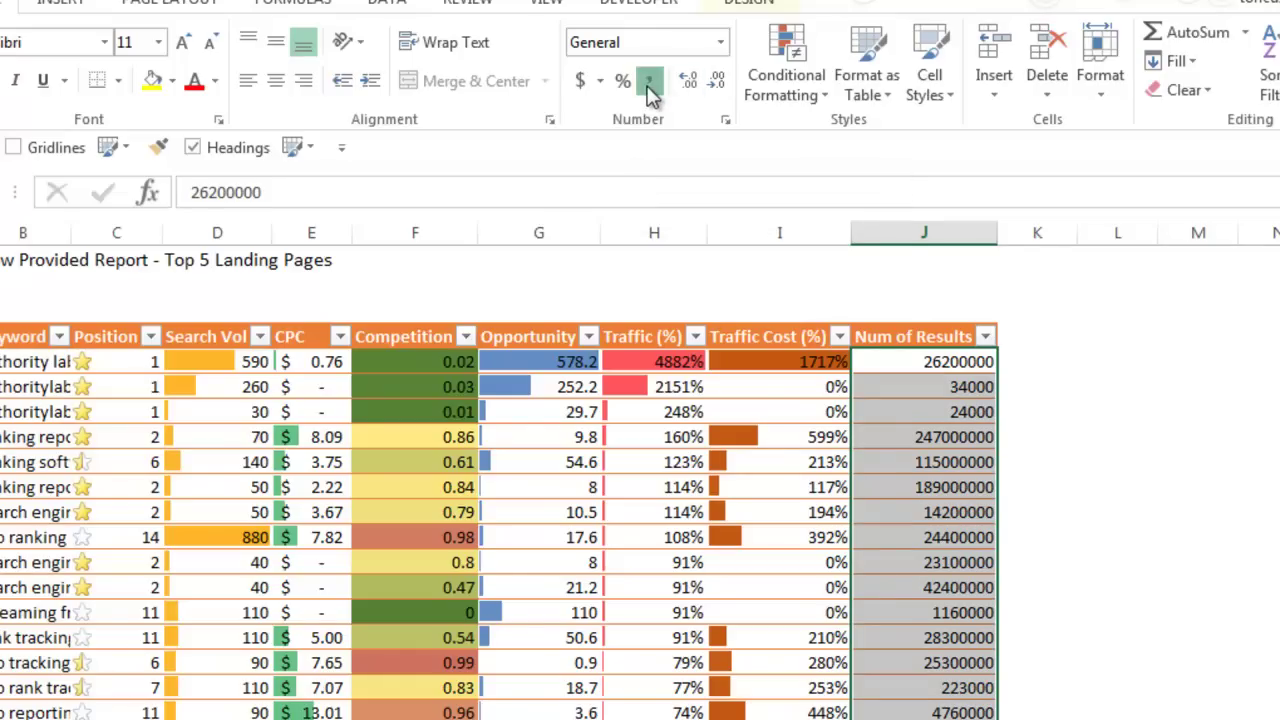
{"action": "left_click", "coordinate": [714, 88]}
{"action": "left_click", "coordinate": [714, 88]}
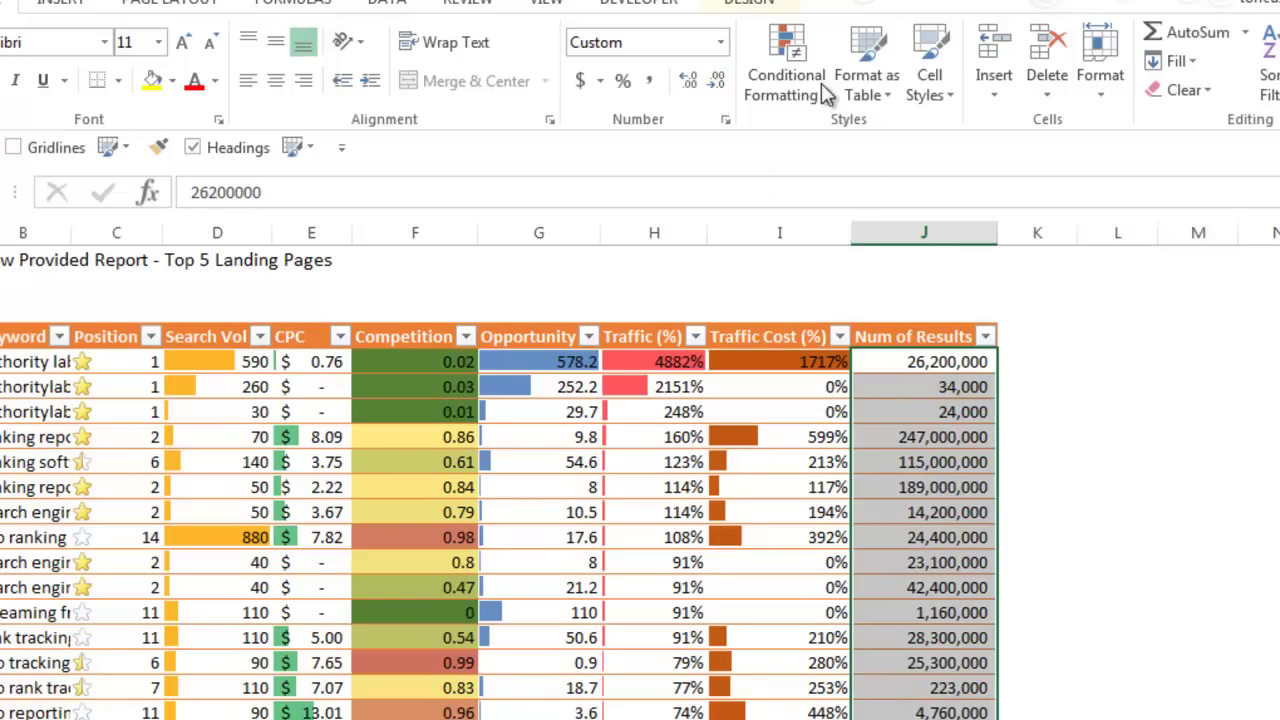
Step: Apply the four-bar rating icon set to the Num of Results values and widen the Keyword column to fit longer keywords
{"action": "left_click", "coordinate": [788, 80]}
{"action": "mouse_move", "coordinate": [880, 371]}
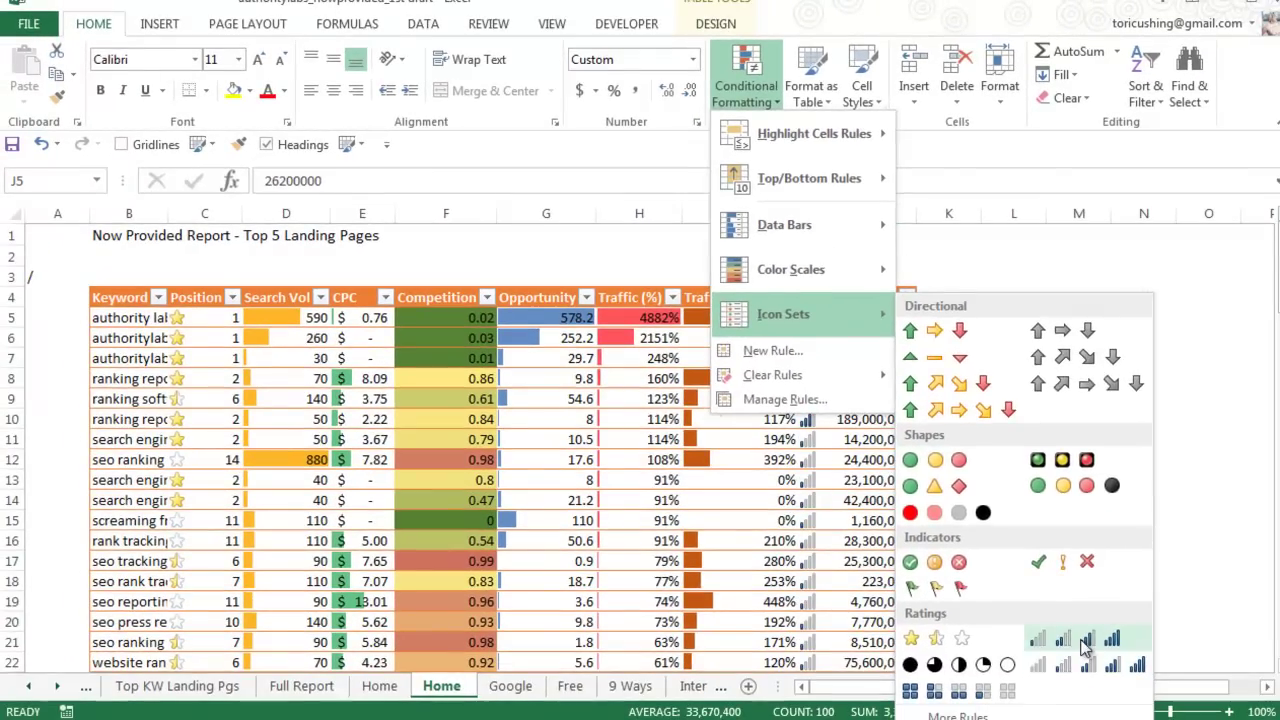
{"action": "left_click", "coordinate": [1090, 655]}
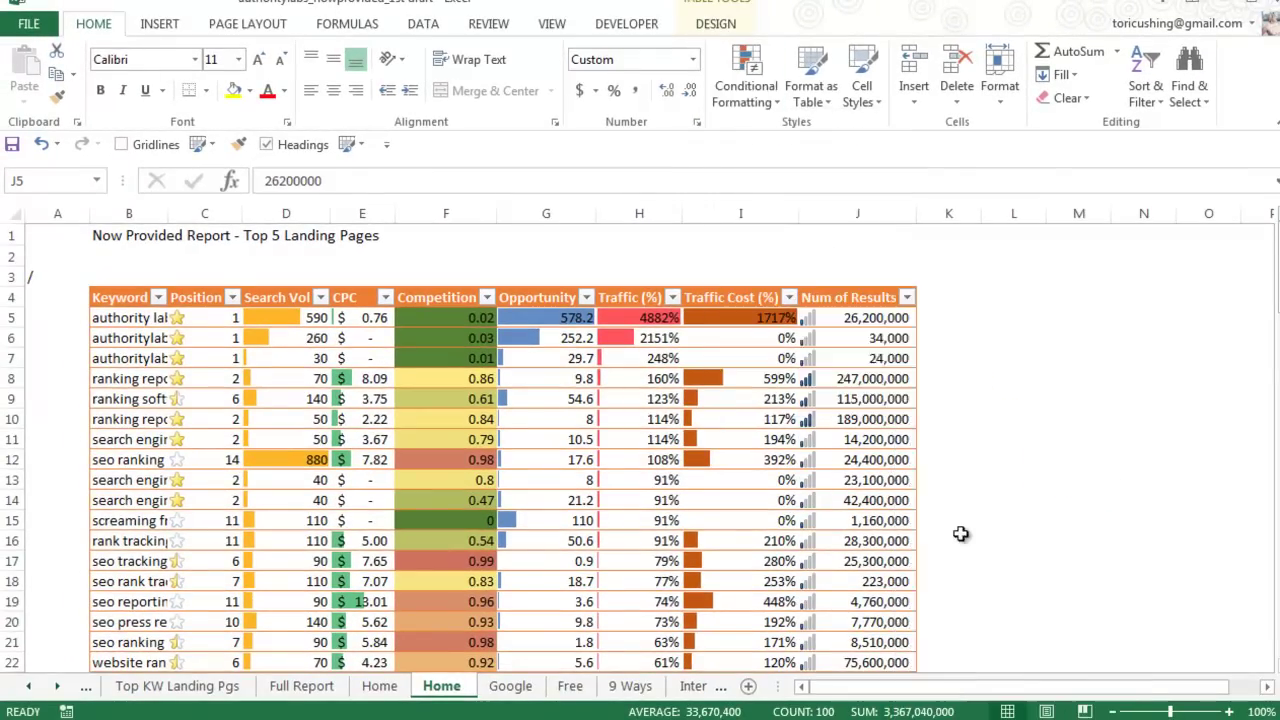
{"action": "left_click", "coordinate": [852, 440]}
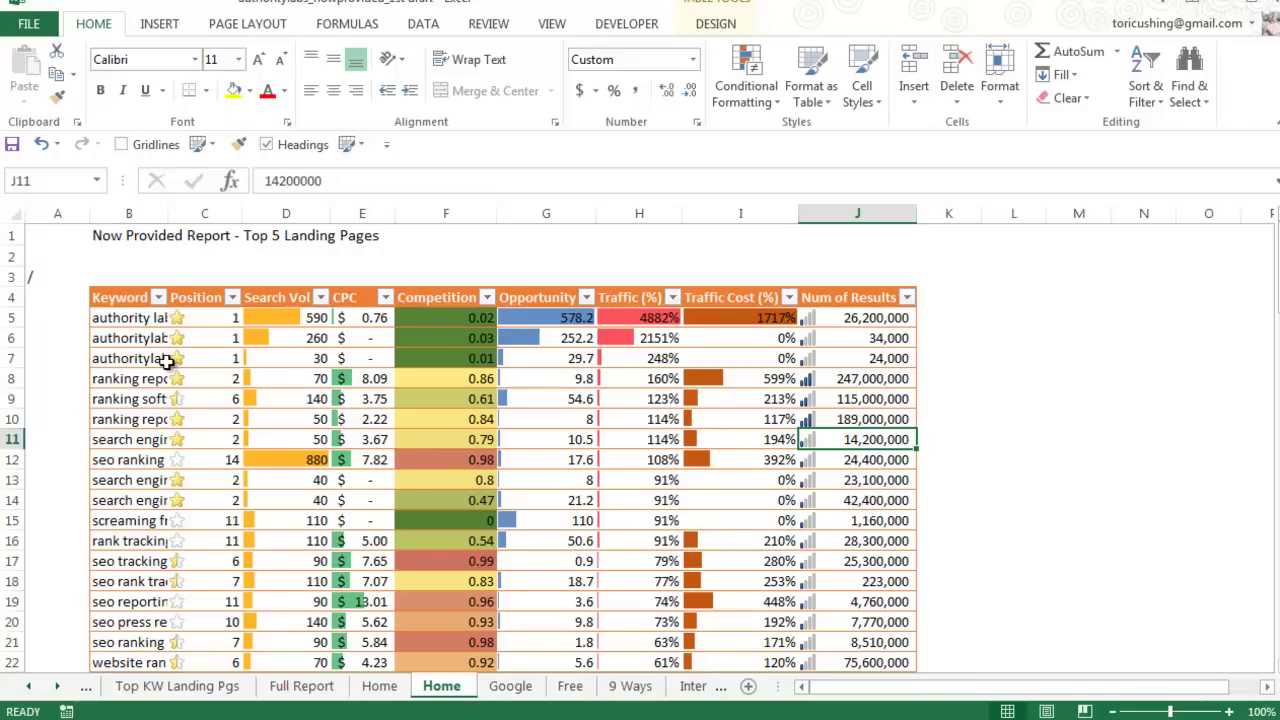
{"action": "left_click_drag", "start_coordinate": [169, 214], "coordinate": [208, 214]}
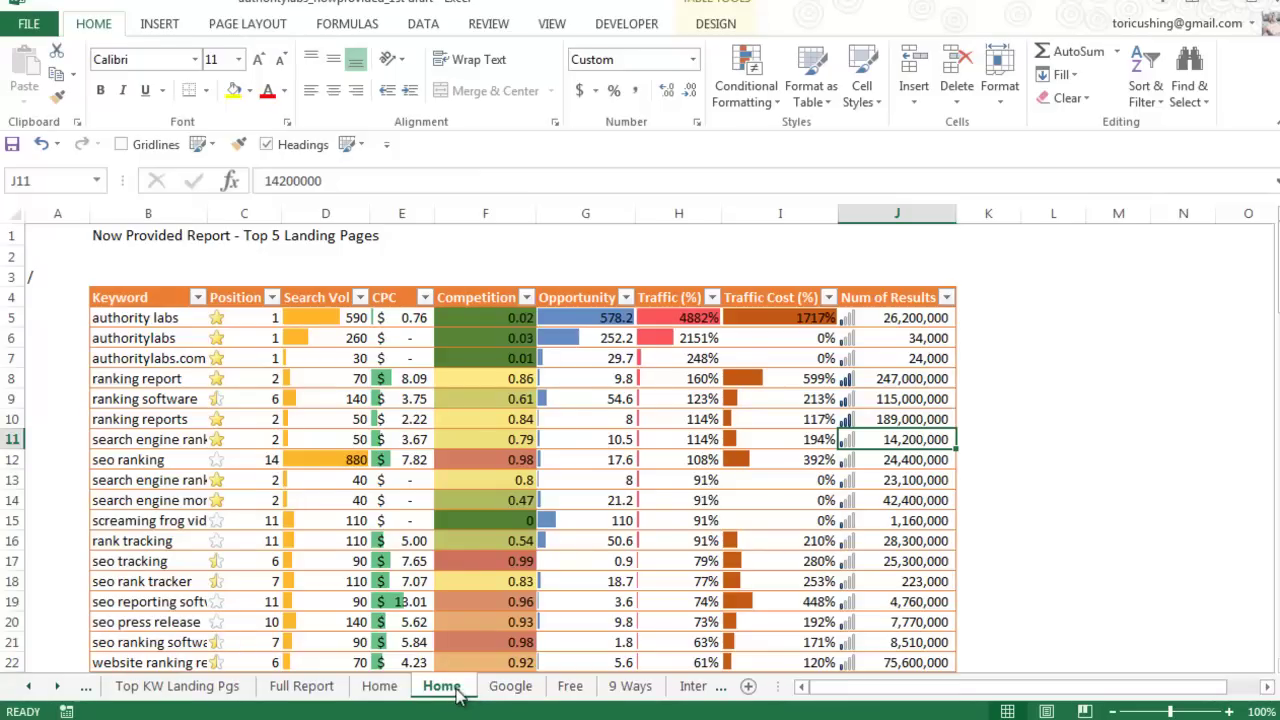
Step: Open the Google sheet and deselect its table to view the press release landing page's formatted keywords
{"action": "left_click", "coordinate": [509, 686]}
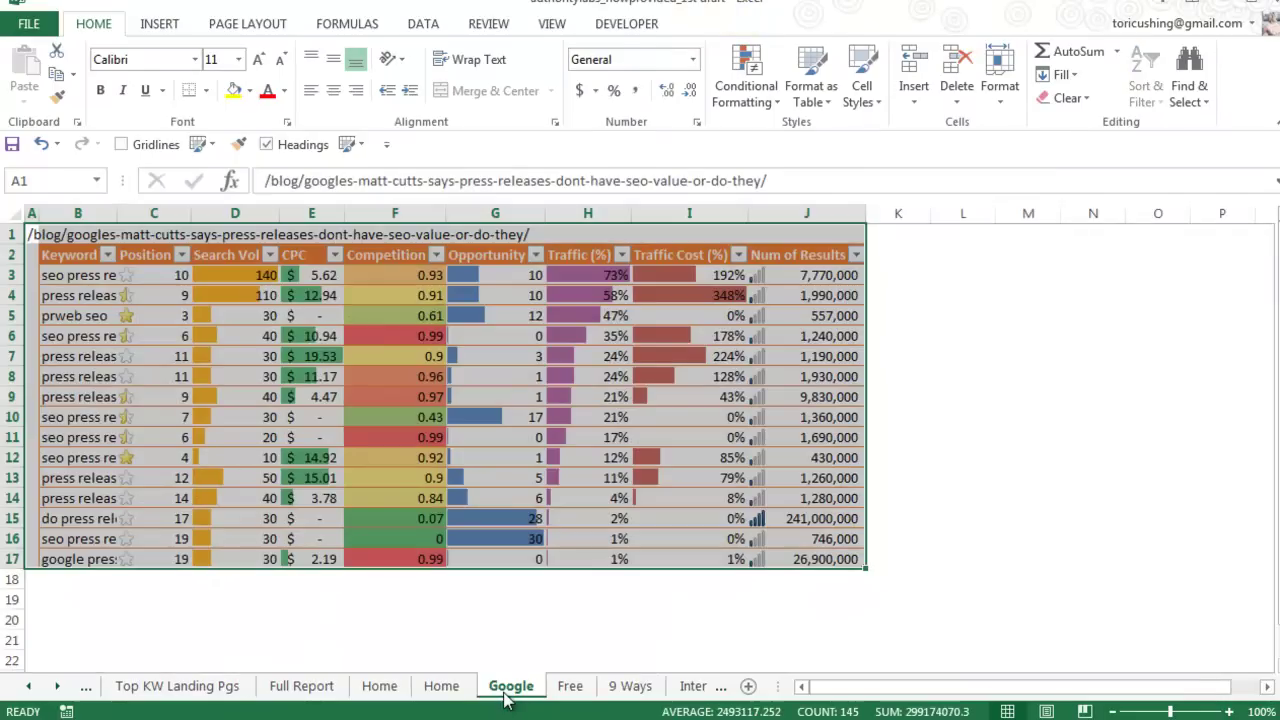
{"action": "left_click", "coordinate": [390, 617]}
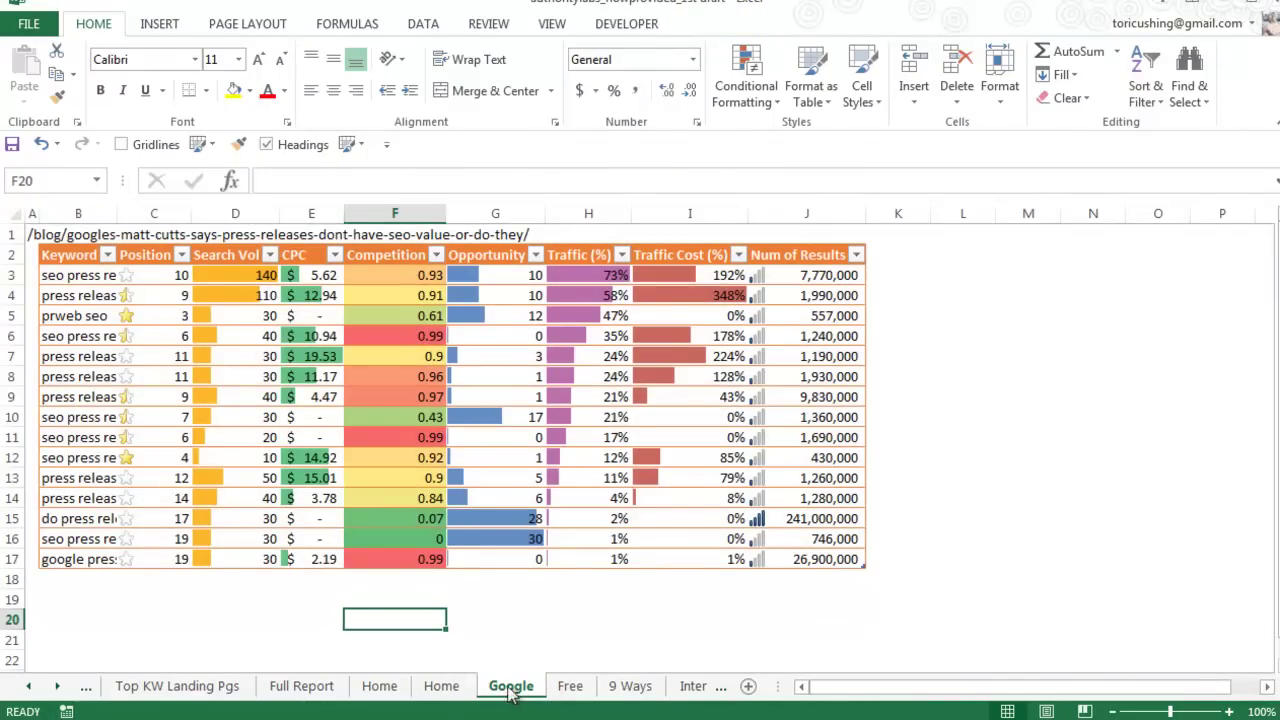
Step: Open the Free sheet and select the landing page path in A1 to view the free data visualization tools page's keywords
{"action": "left_click", "coordinate": [570, 686]}
{"action": "left_click", "coordinate": [274, 462]}
{"action": "left_click", "coordinate": [60, 263]}
{"action": "left_click_drag", "start_coordinate": [60, 263], "coordinate": [40, 228]}
{"action": "left_click", "coordinate": [40, 232]}
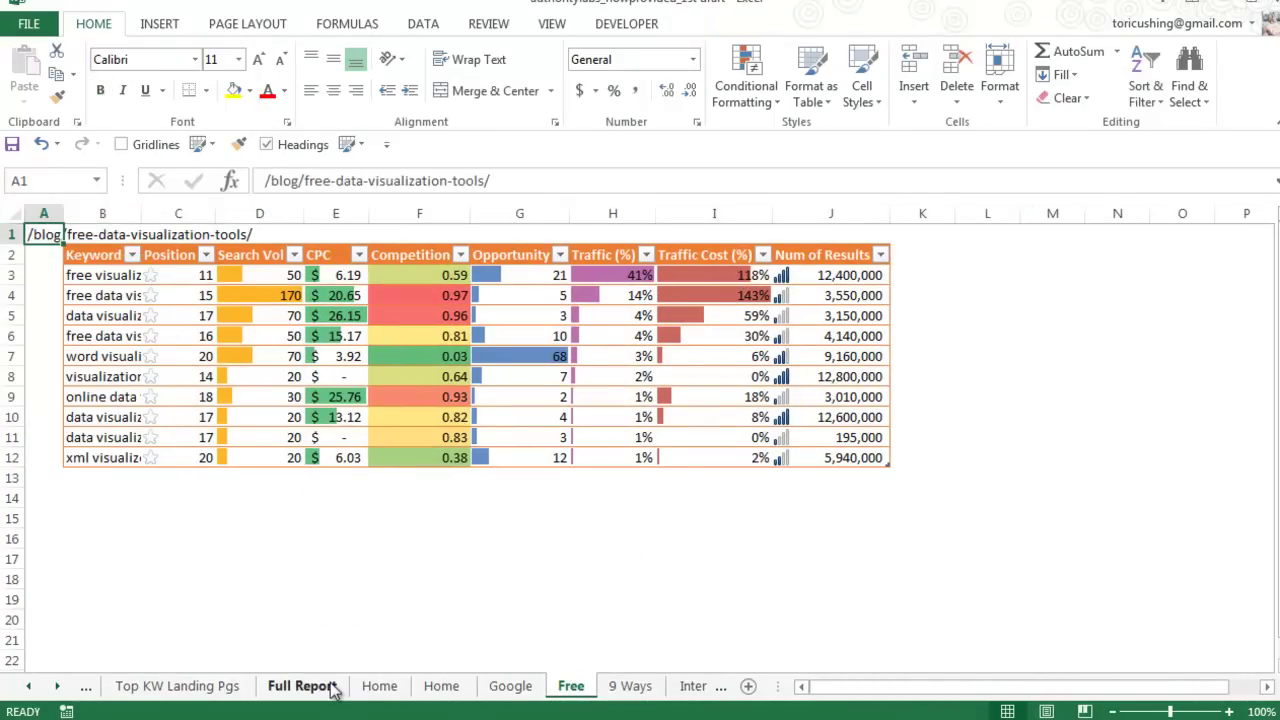
Step: Check the home page's keyword suggestion count on the Top KW Landing Pgs sheet
{"action": "left_click", "coordinate": [172, 688]}
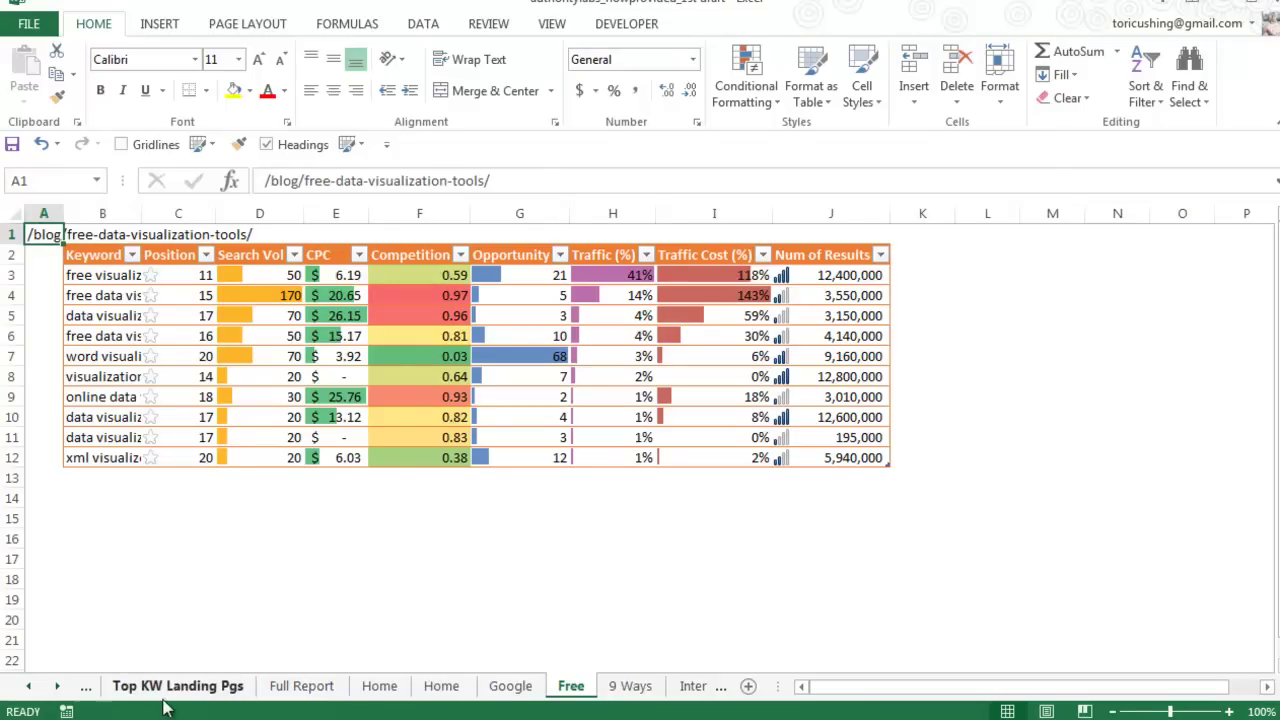
{"action": "left_click", "coordinate": [303, 344]}
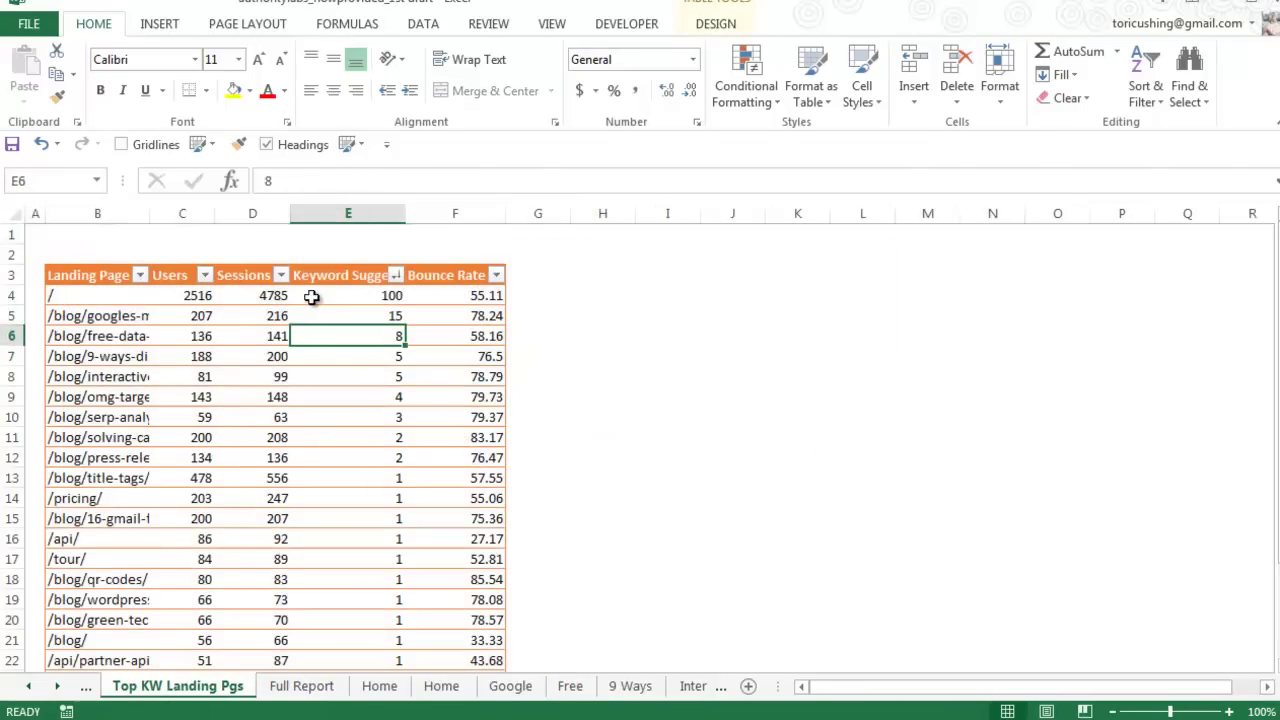
{"action": "left_click", "coordinate": [336, 294]}
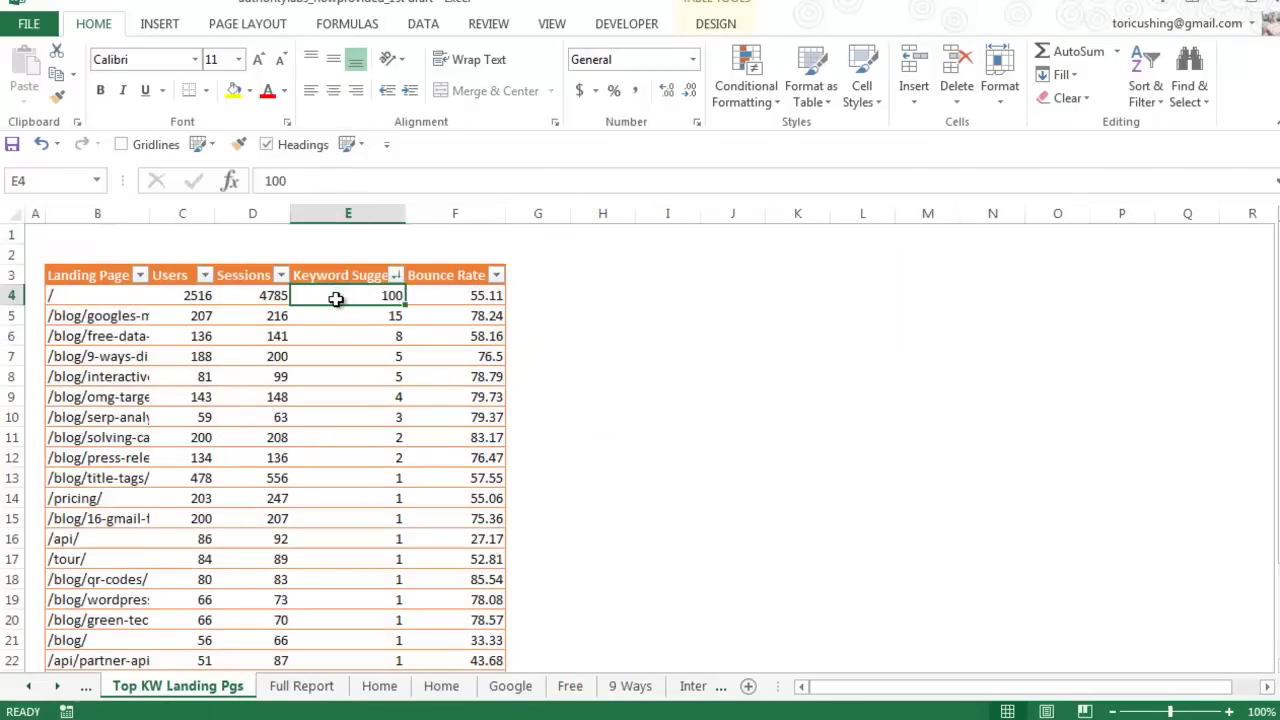
Step: Examine the home page's keywords and the Matt Cutts press release post's keywords in the Full Report sheet's Keyword column
{"action": "left_click", "coordinate": [301, 686]}
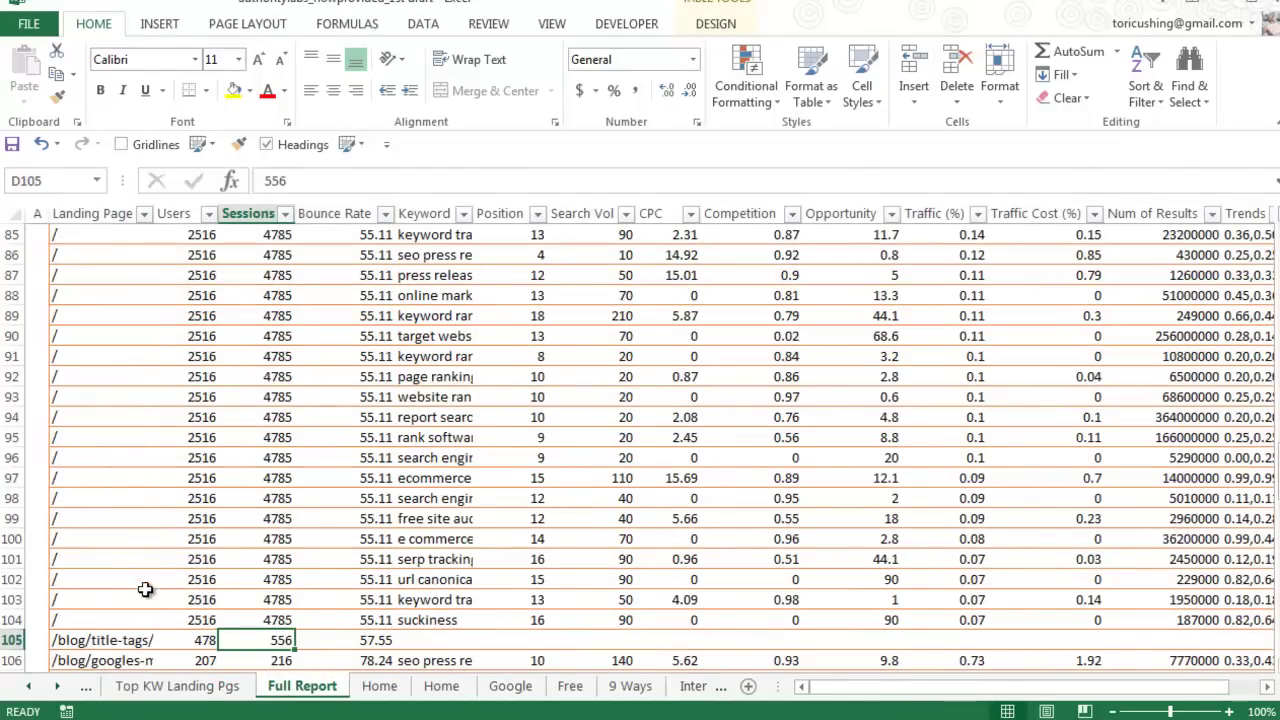
{"action": "left_click_drag", "start_coordinate": [427, 617], "coordinate": [430, 287]}
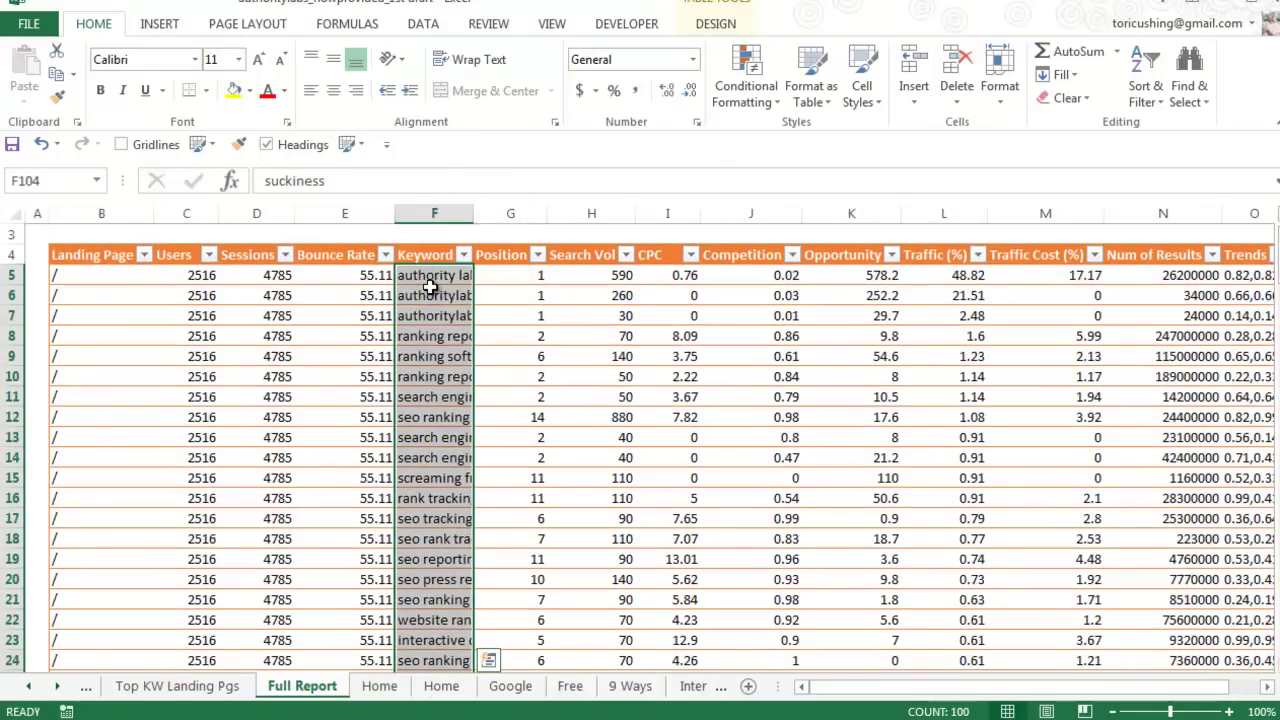
{"action": "scroll", "coordinate": [430, 290], "scroll_direction": "down", "scroll_amount": 14}
{"action": "scroll", "coordinate": [432, 297], "scroll_direction": "down", "scroll_amount": 20}
{"action": "scroll", "coordinate": [434, 307], "scroll_direction": "up", "scroll_amount": 3}
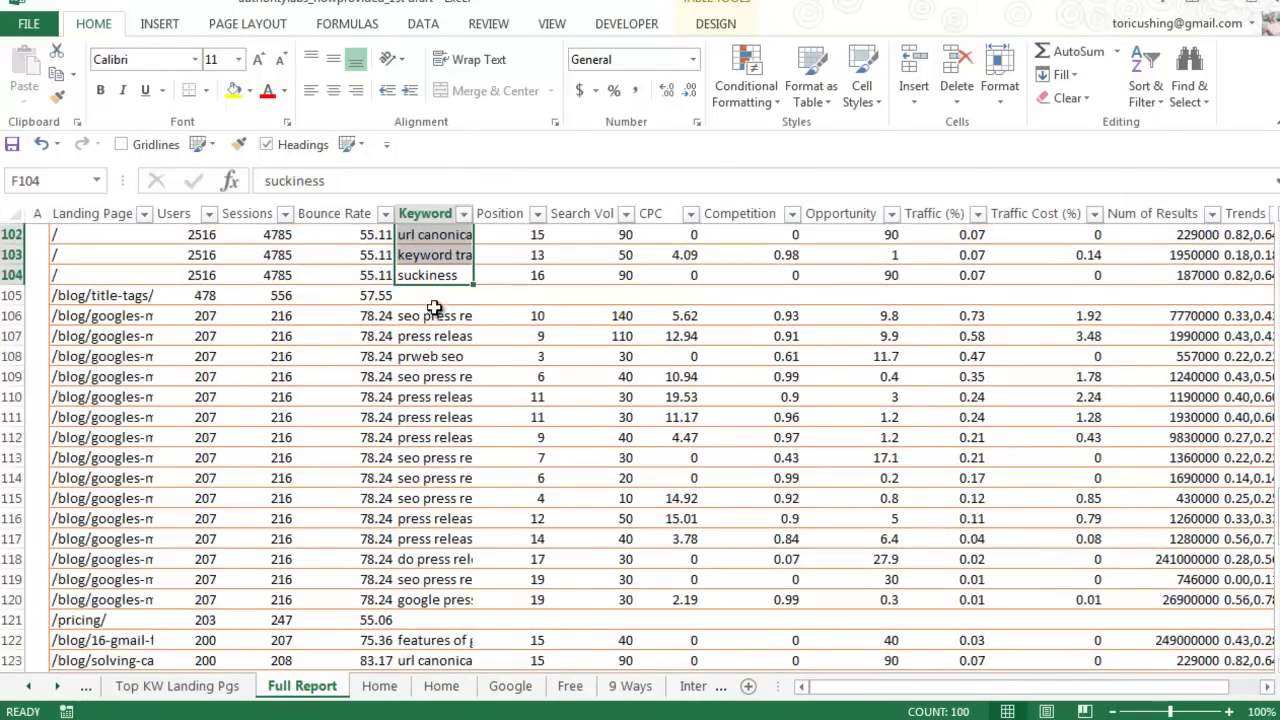
{"action": "left_click", "coordinate": [60, 316]}
{"action": "left_click_drag", "start_coordinate": [440, 315], "coordinate": [432, 590]}
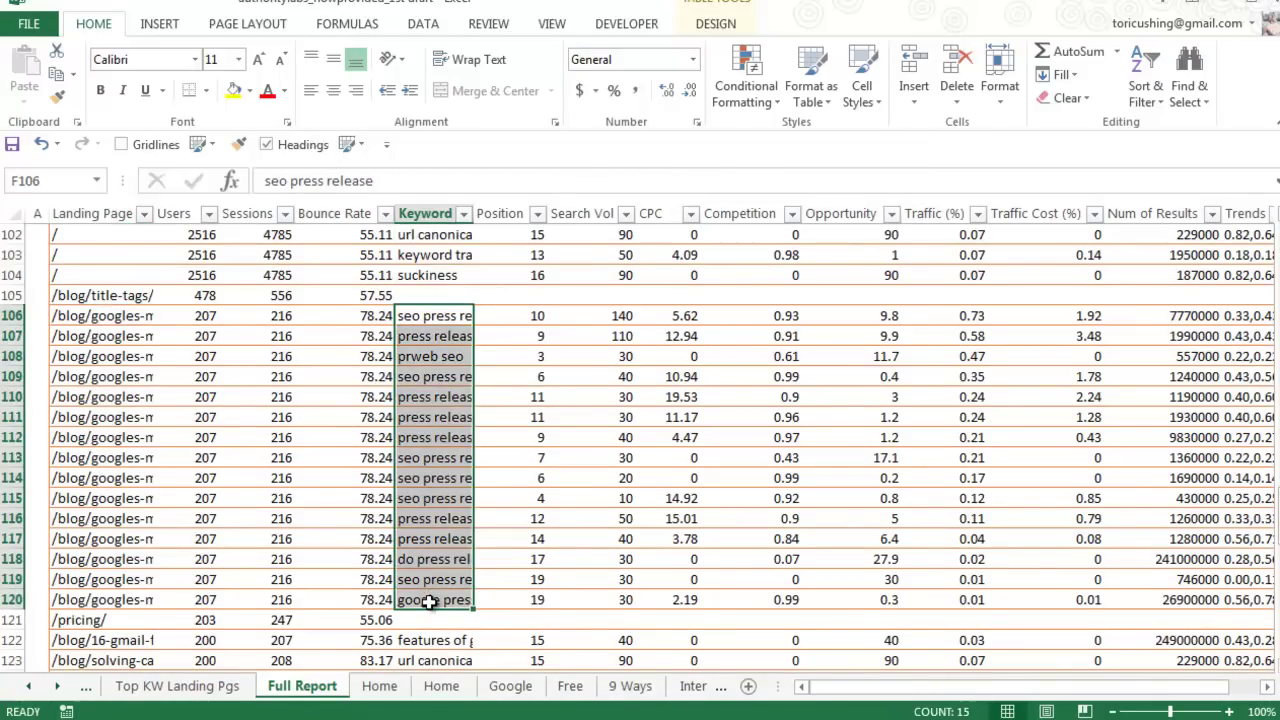
Step: Review the keyword suggestion counts on the Top KW Landing Pgs sheet and select the first seven landing page paths
{"action": "left_click", "coordinate": [177, 686]}
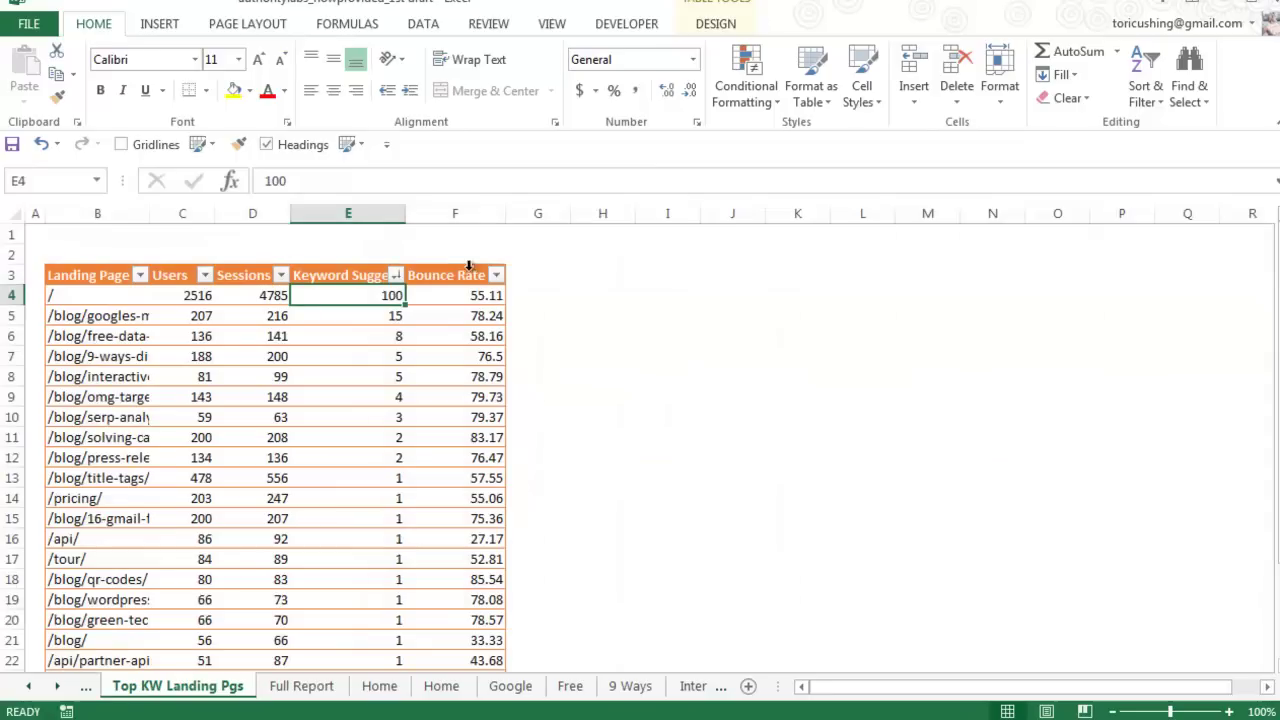
{"action": "left_click", "coordinate": [362, 316]}
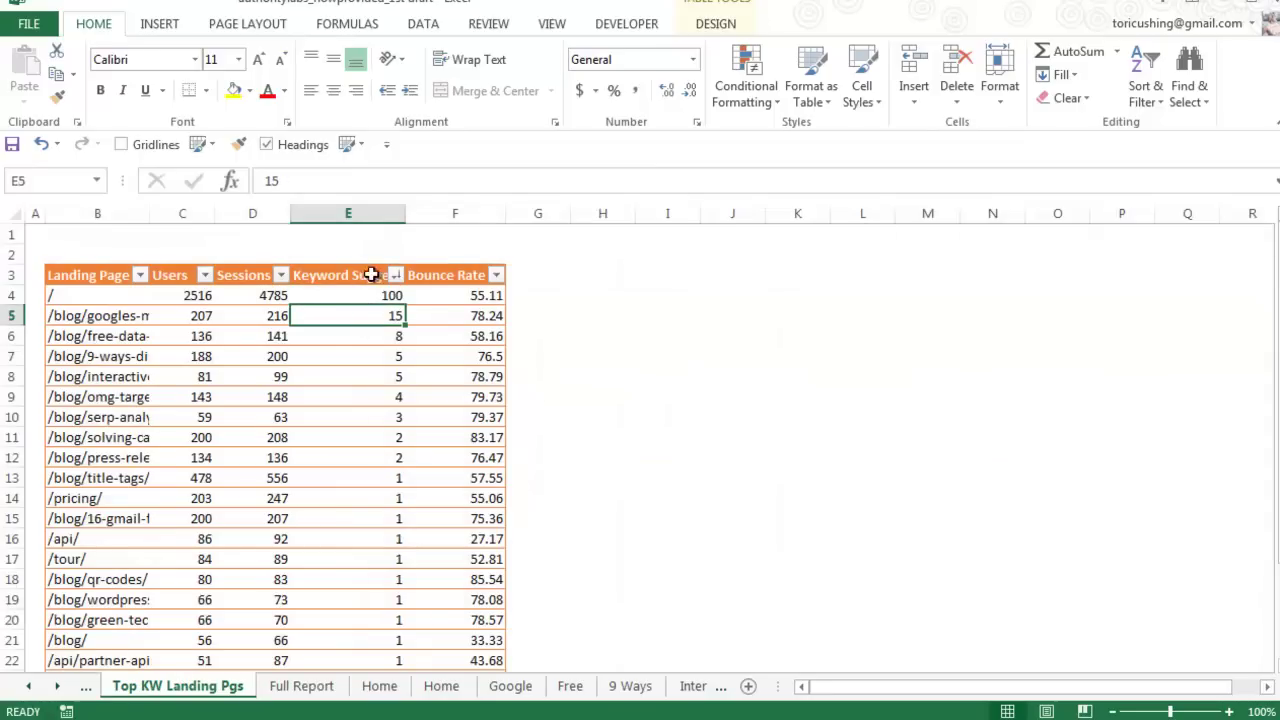
{"action": "left_click", "coordinate": [364, 371]}
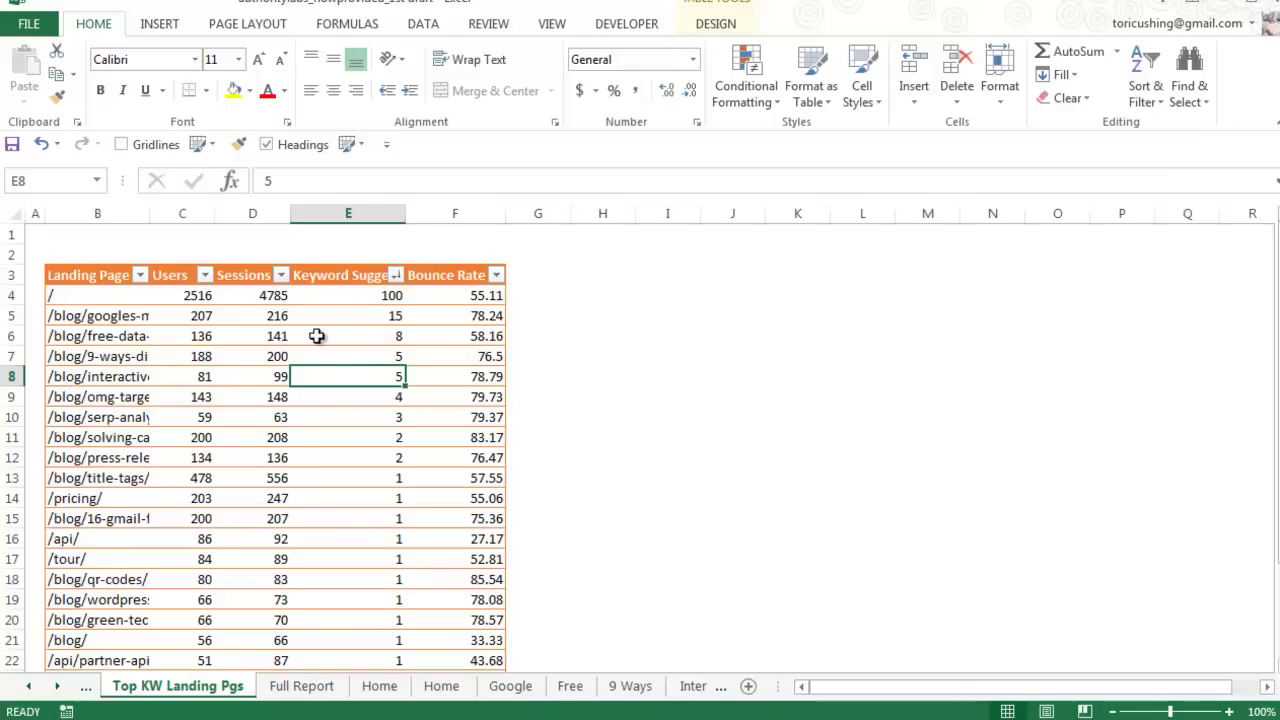
{"action": "left_click_drag", "start_coordinate": [60, 296], "coordinate": [433, 416]}
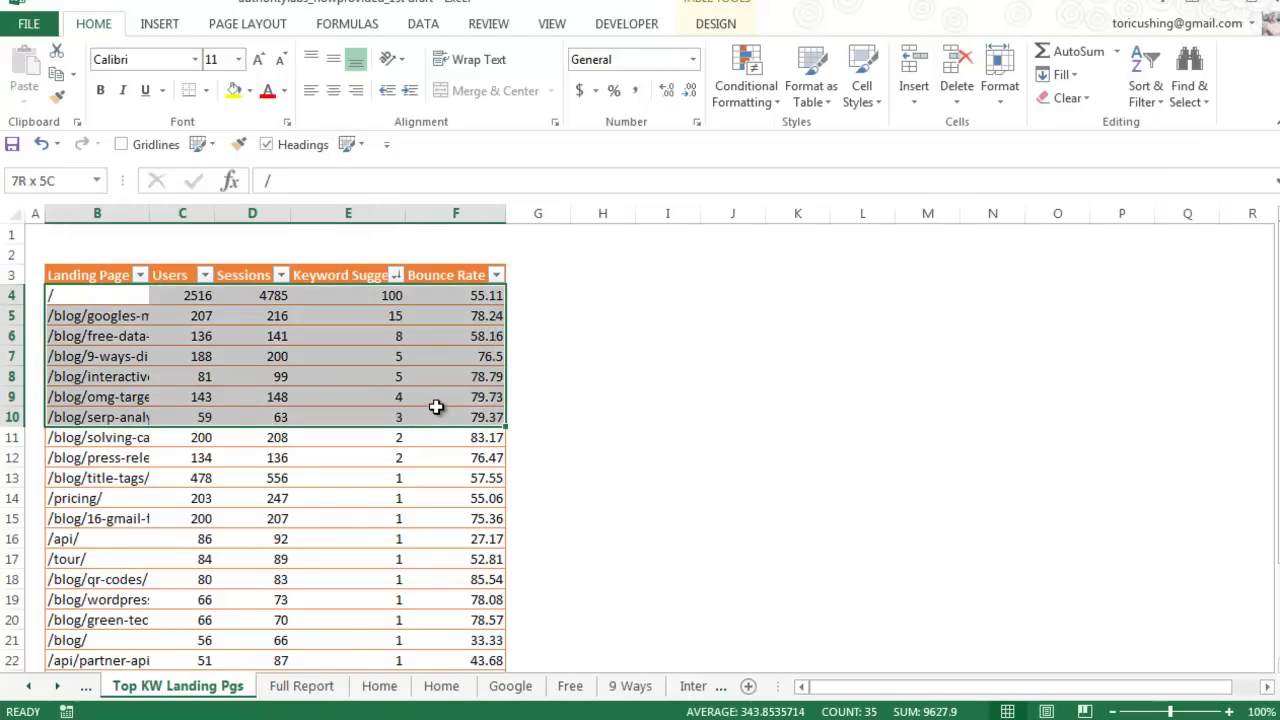
{"action": "left_click_drag", "start_coordinate": [433, 407], "coordinate": [135, 416]}
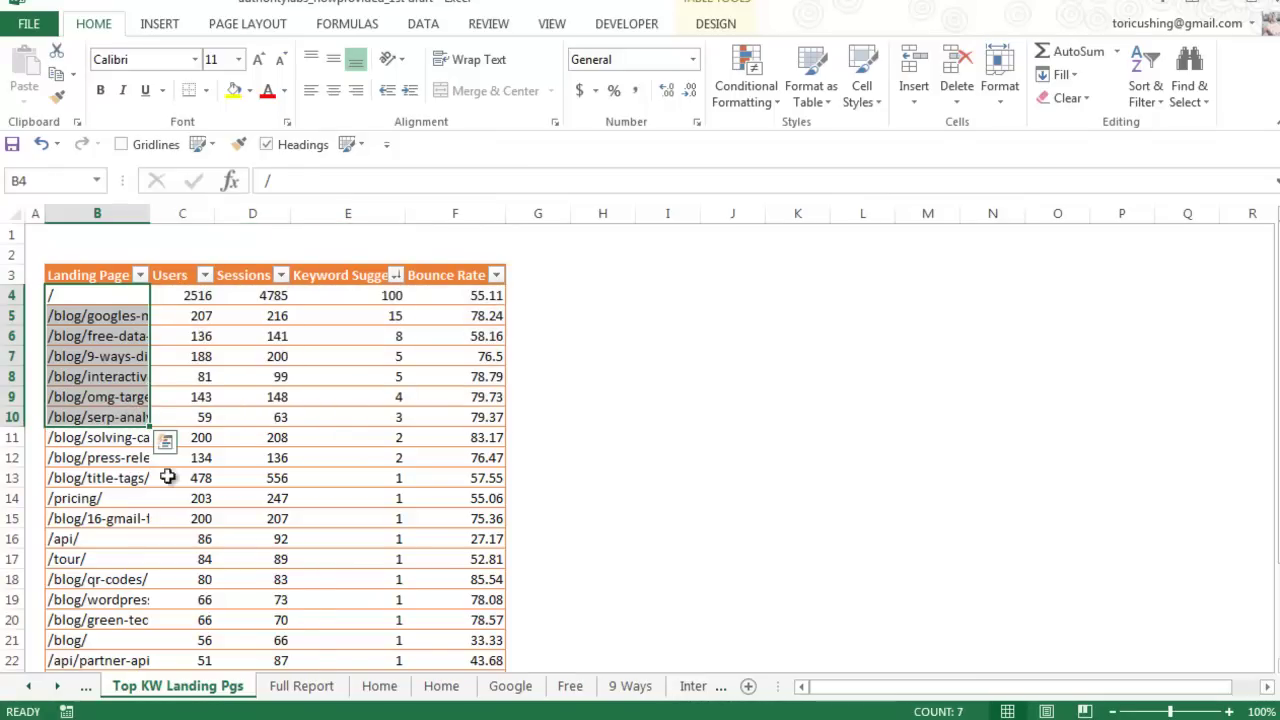
Step: Look through the landing page sheets from Home to Interactive and return to the Google sheet
{"action": "left_click", "coordinate": [380, 686]}
{"action": "left_click", "coordinate": [441, 686]}
{"action": "left_click", "coordinate": [510, 686]}
{"action": "left_click", "coordinate": [570, 686]}
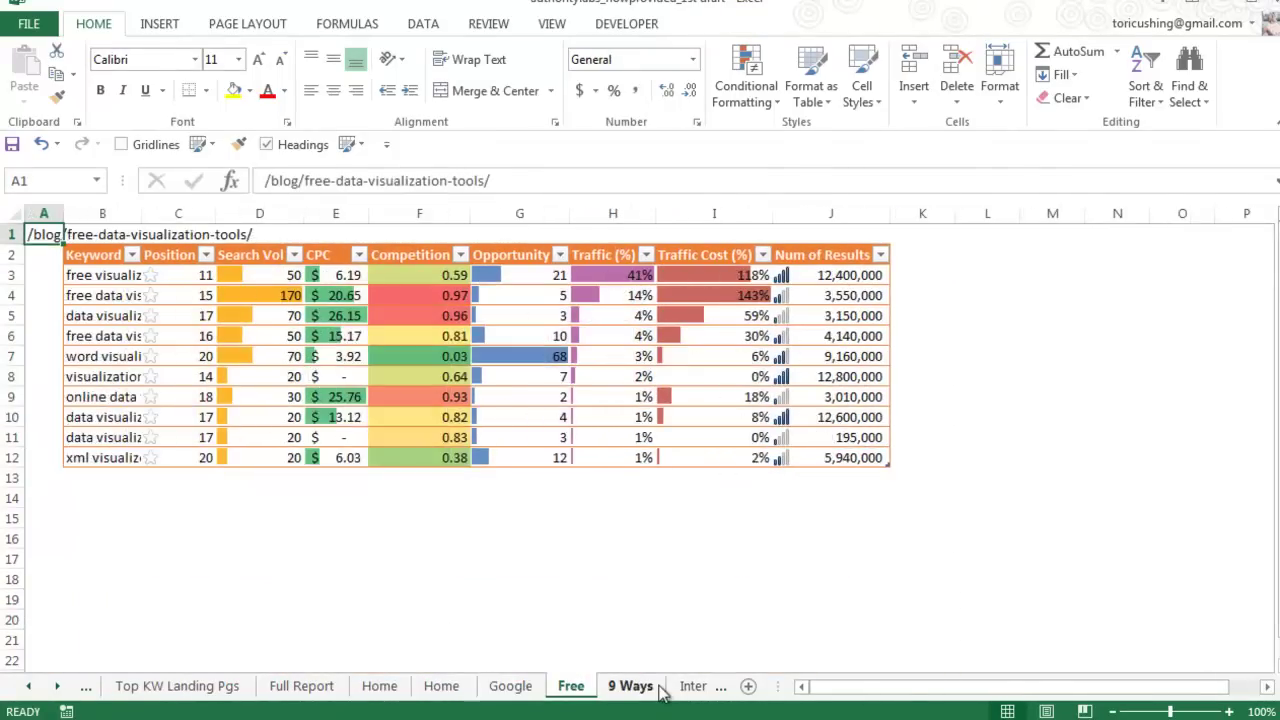
{"action": "left_click", "coordinate": [630, 686]}
{"action": "left_click", "coordinate": [692, 686]}
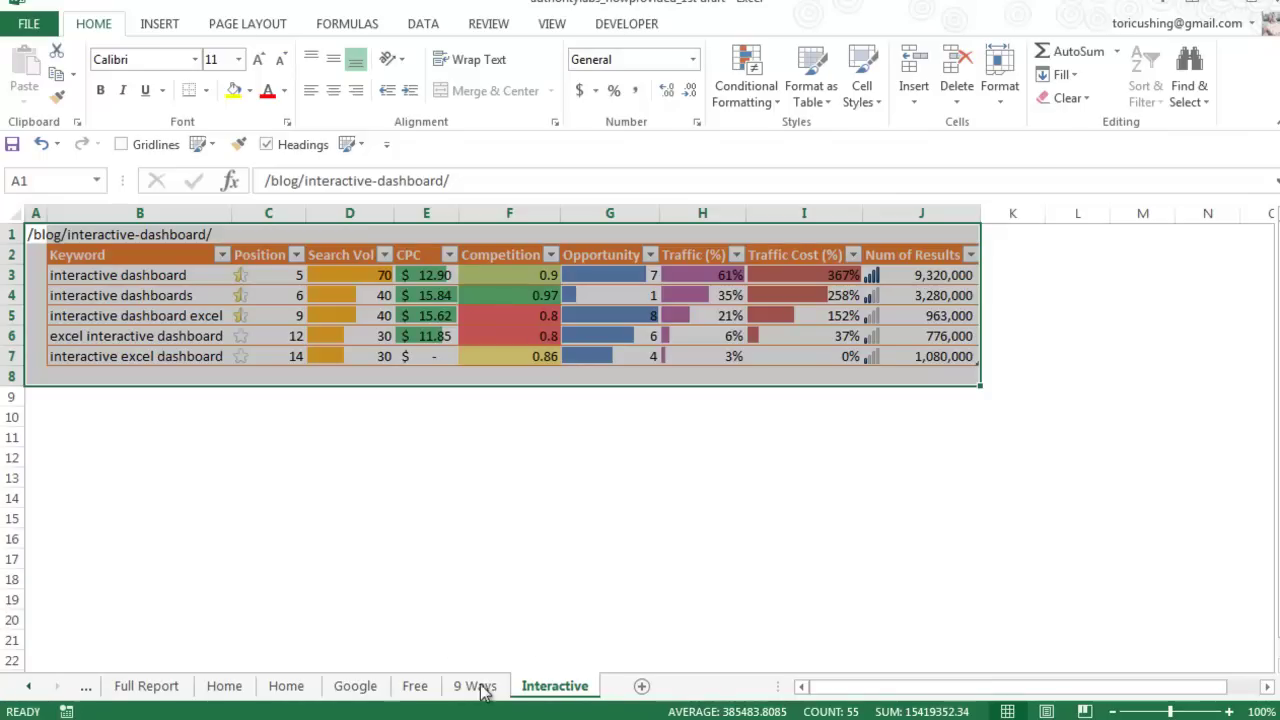
{"action": "left_click", "coordinate": [335, 690]}
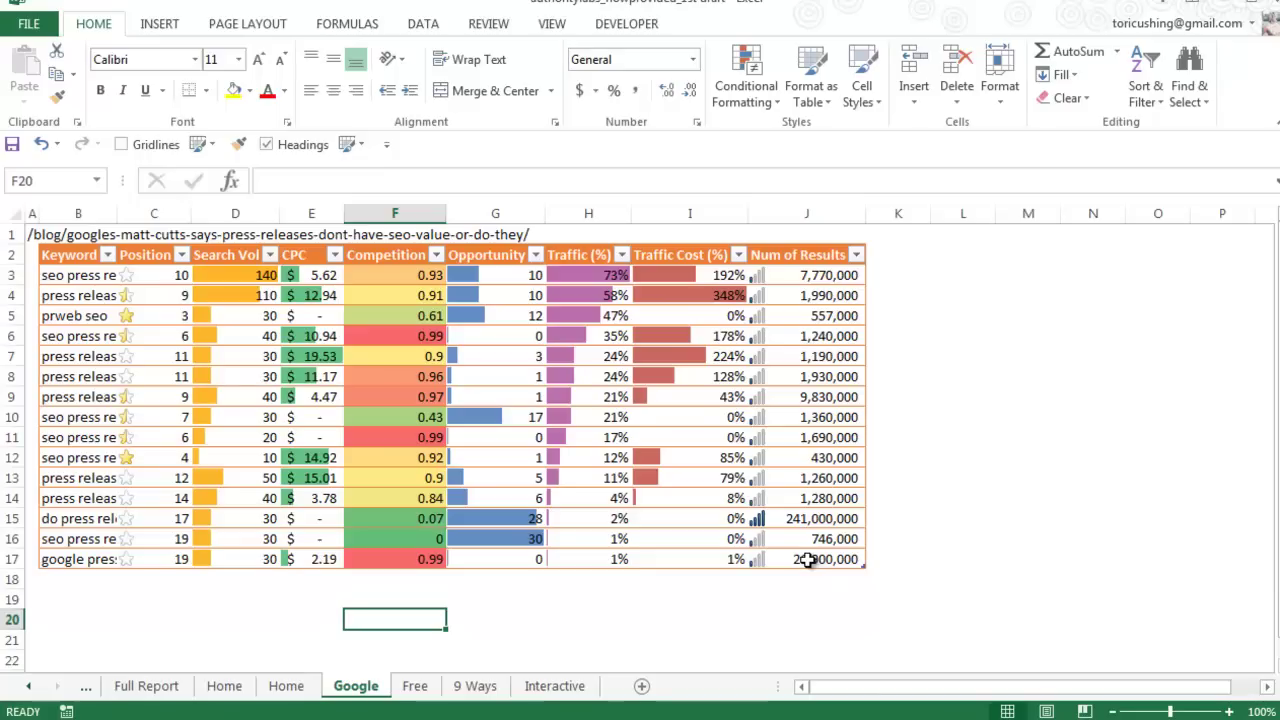
Step: Copy the Google sheet's table body and paste it back over itself as values only
{"action": "left_click_drag", "start_coordinate": [807, 560], "coordinate": [70, 276]}
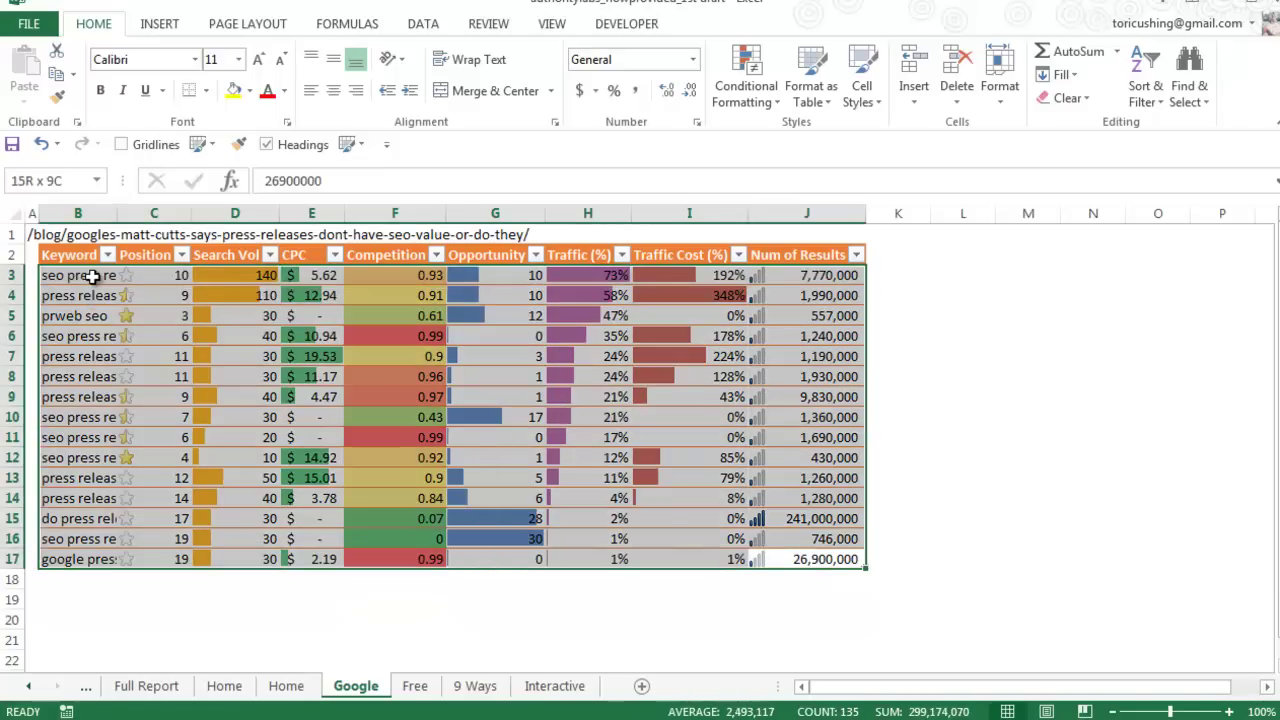
{"action": "right_click", "coordinate": [226, 280]}
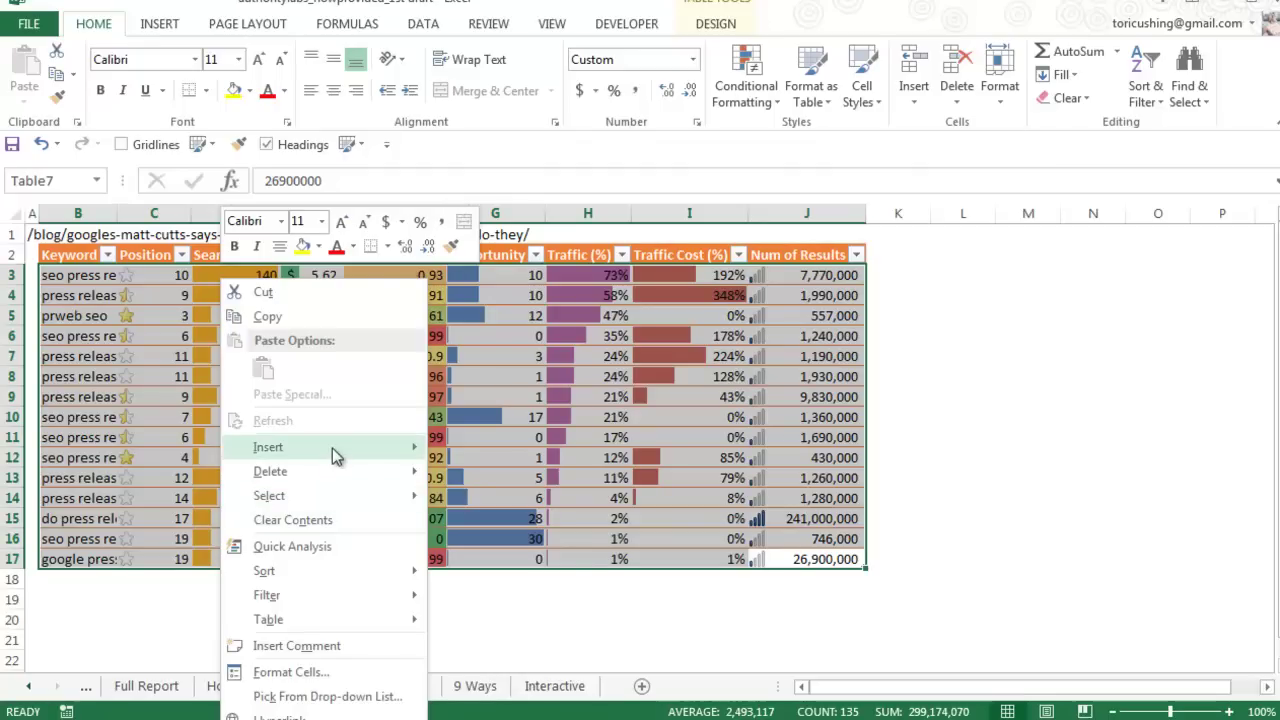
{"action": "mouse_move", "coordinate": [333, 450]}
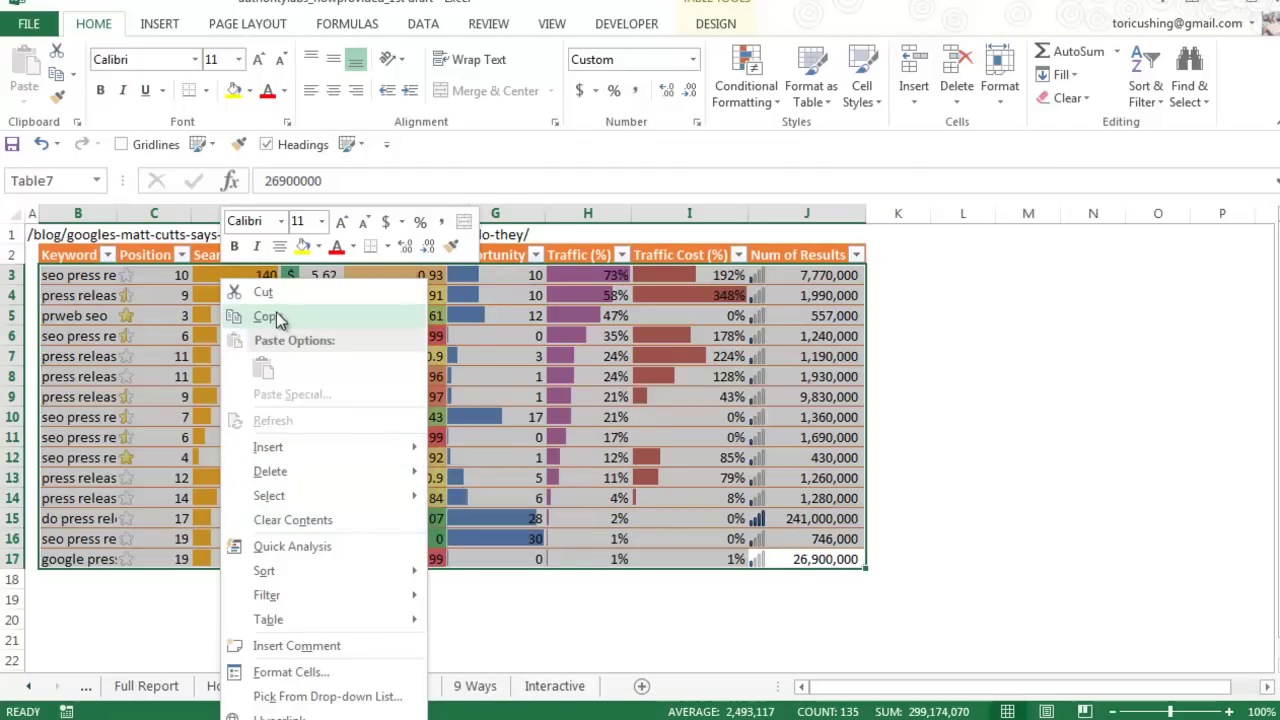
{"action": "left_click", "coordinate": [275, 318]}
{"action": "right_click", "coordinate": [272, 310]}
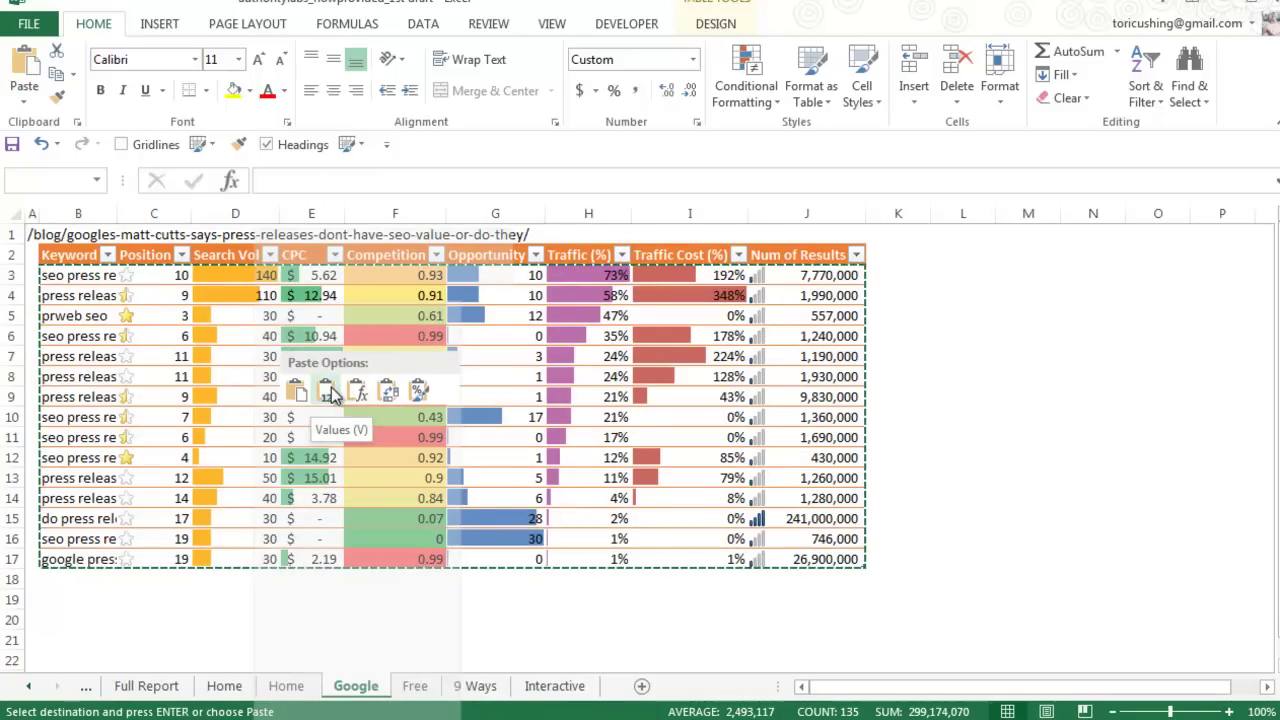
{"action": "left_click", "coordinate": [333, 394]}
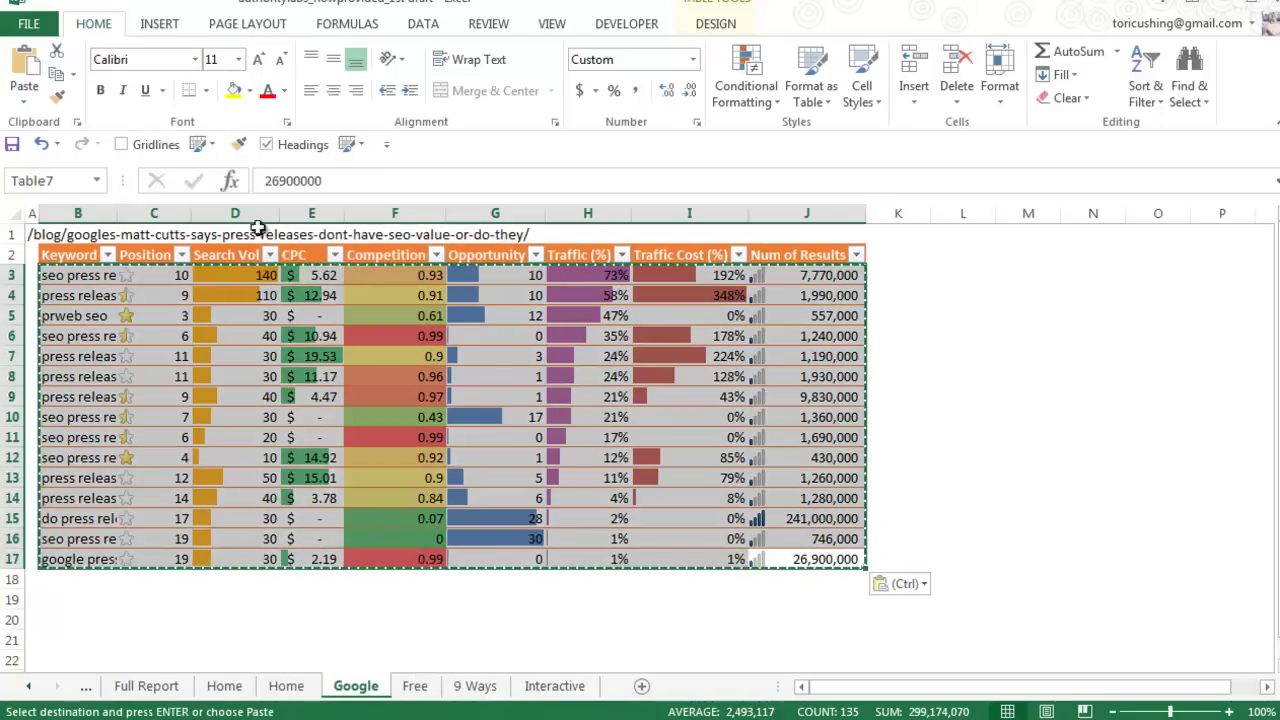
{"action": "right_click", "coordinate": [237, 361]}
{"action": "left_click", "coordinate": [137, 344]}
Step: Clear the conditional formatting rules from all data rows of the Google sheet's table
{"action": "left_click_drag", "start_coordinate": [60, 280], "coordinate": [829, 563]}
{"action": "left_click", "coordinate": [745, 85]}
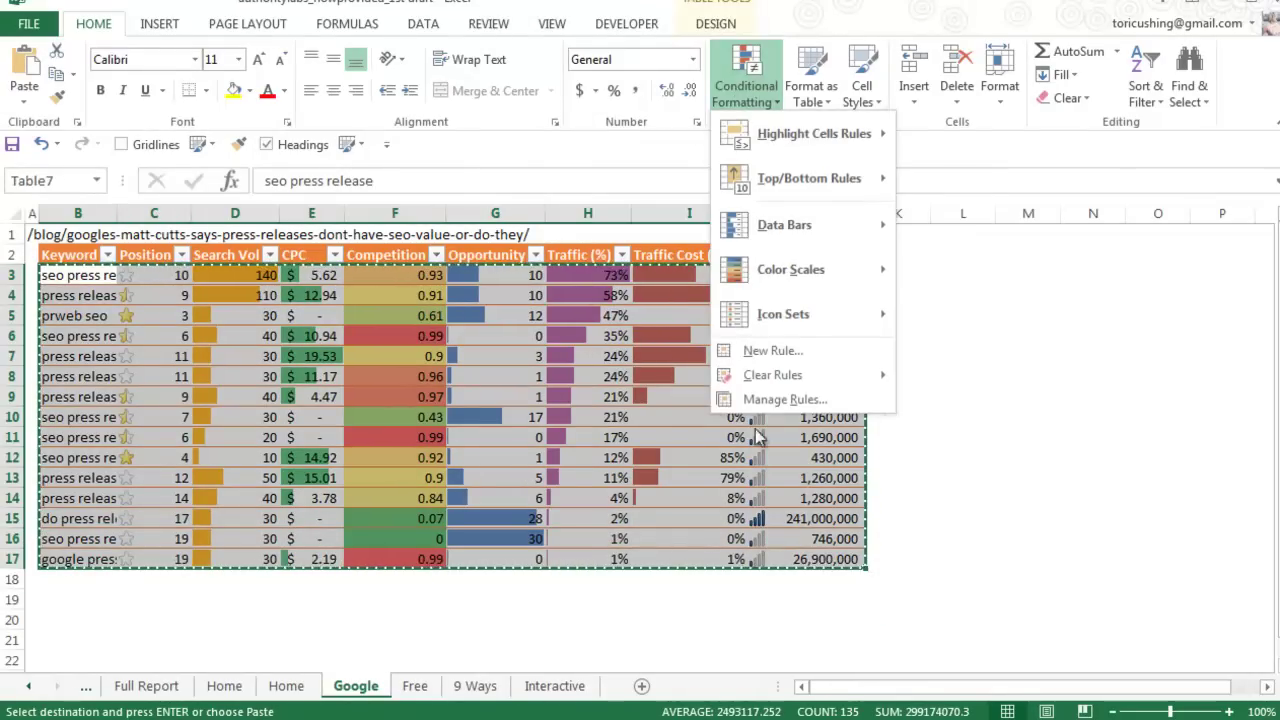
{"action": "mouse_move", "coordinate": [771, 375]}
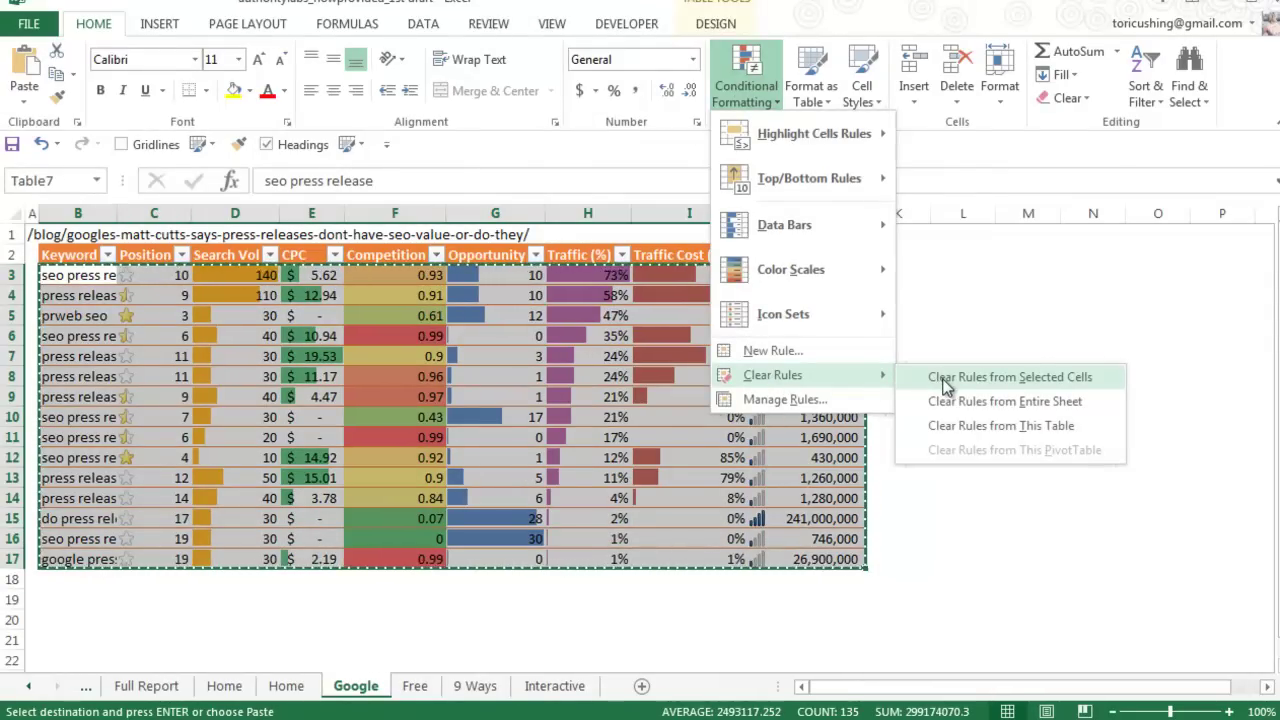
{"action": "left_click", "coordinate": [945, 380]}
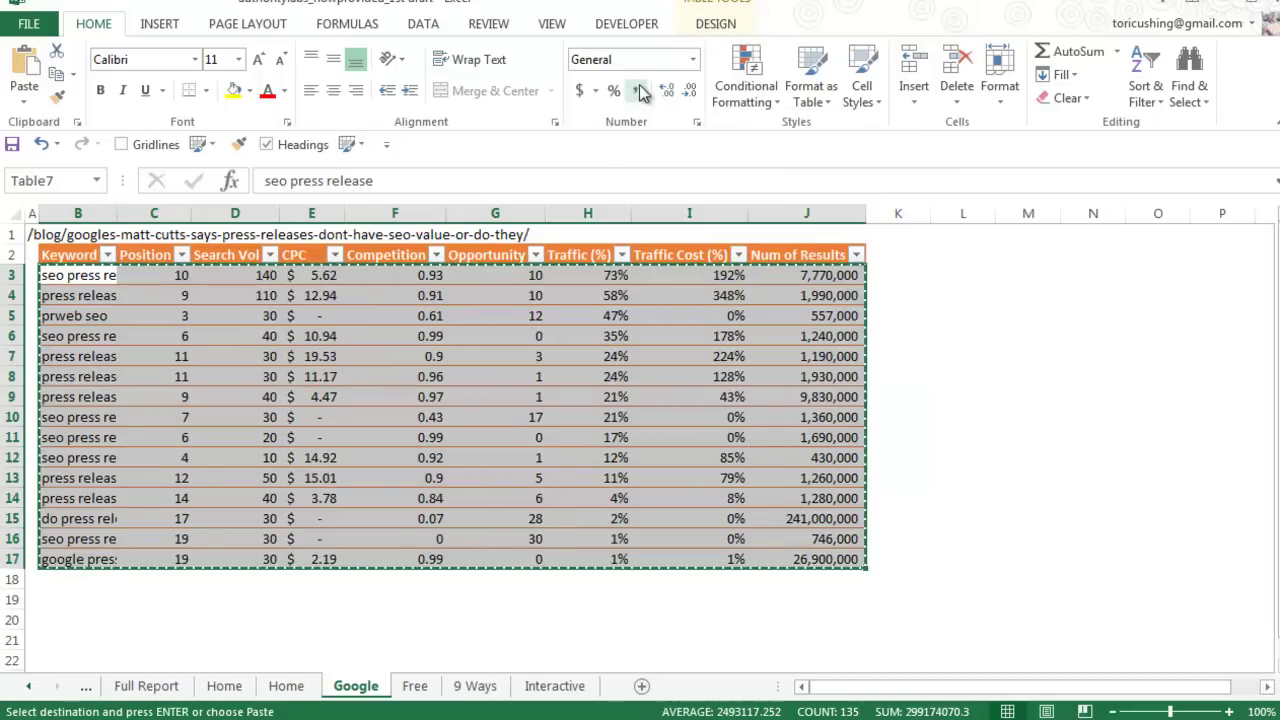
Step: Format the Google table's data as Number and show one decimal place in the columns from Position to Num of Results
{"action": "left_click", "coordinate": [691, 63]}
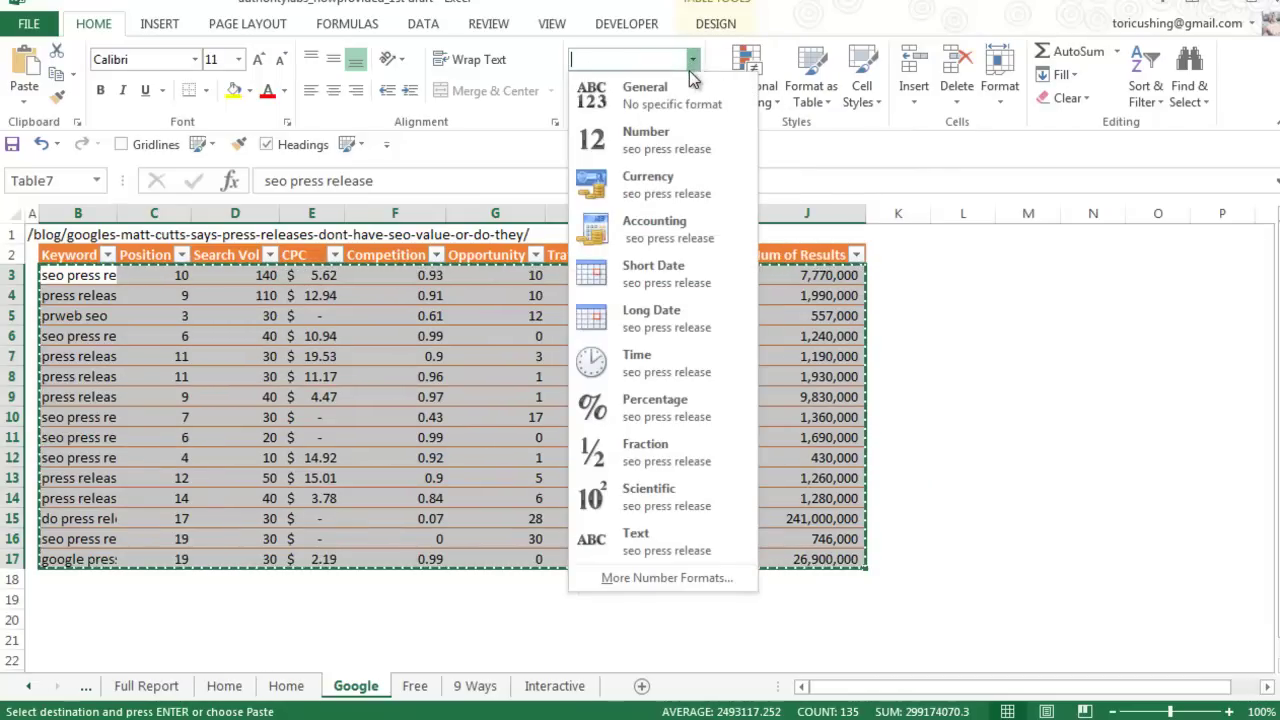
{"action": "left_click", "coordinate": [670, 133]}
{"action": "left_click", "coordinate": [405, 463]}
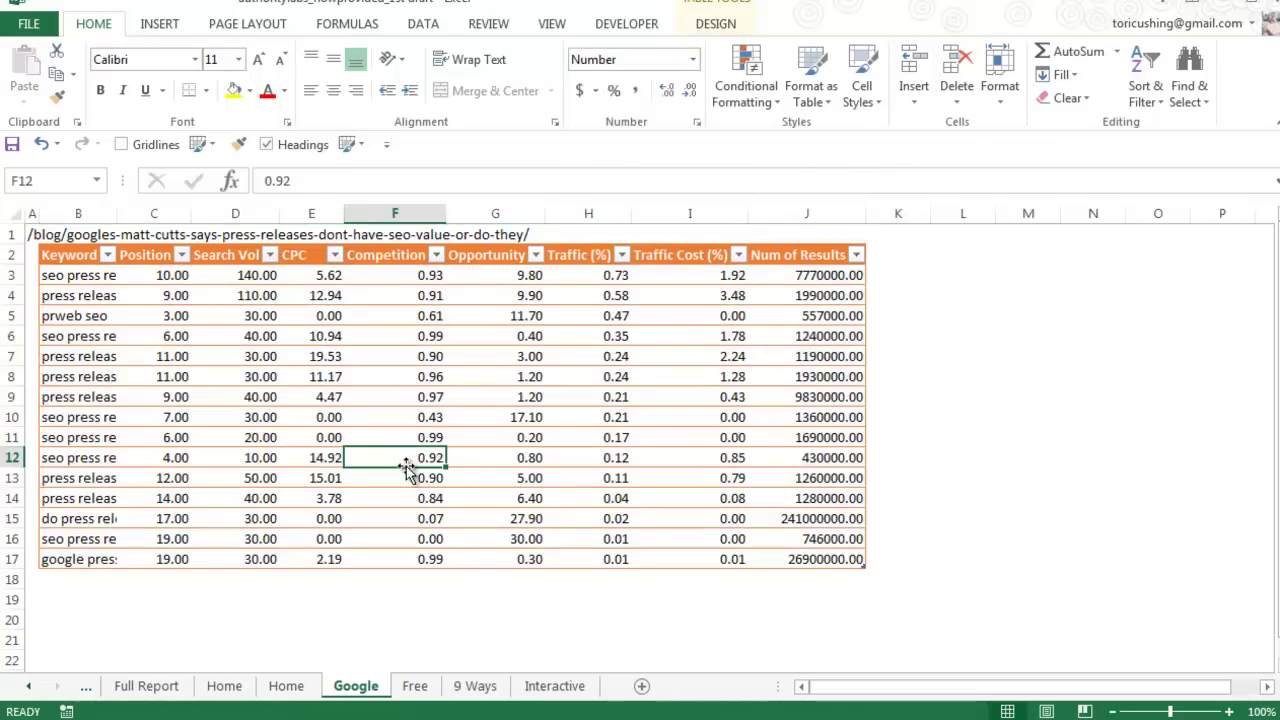
{"action": "left_click_drag", "start_coordinate": [70, 257], "coordinate": [150, 255]}
{"action": "left_click", "coordinate": [668, 91]}
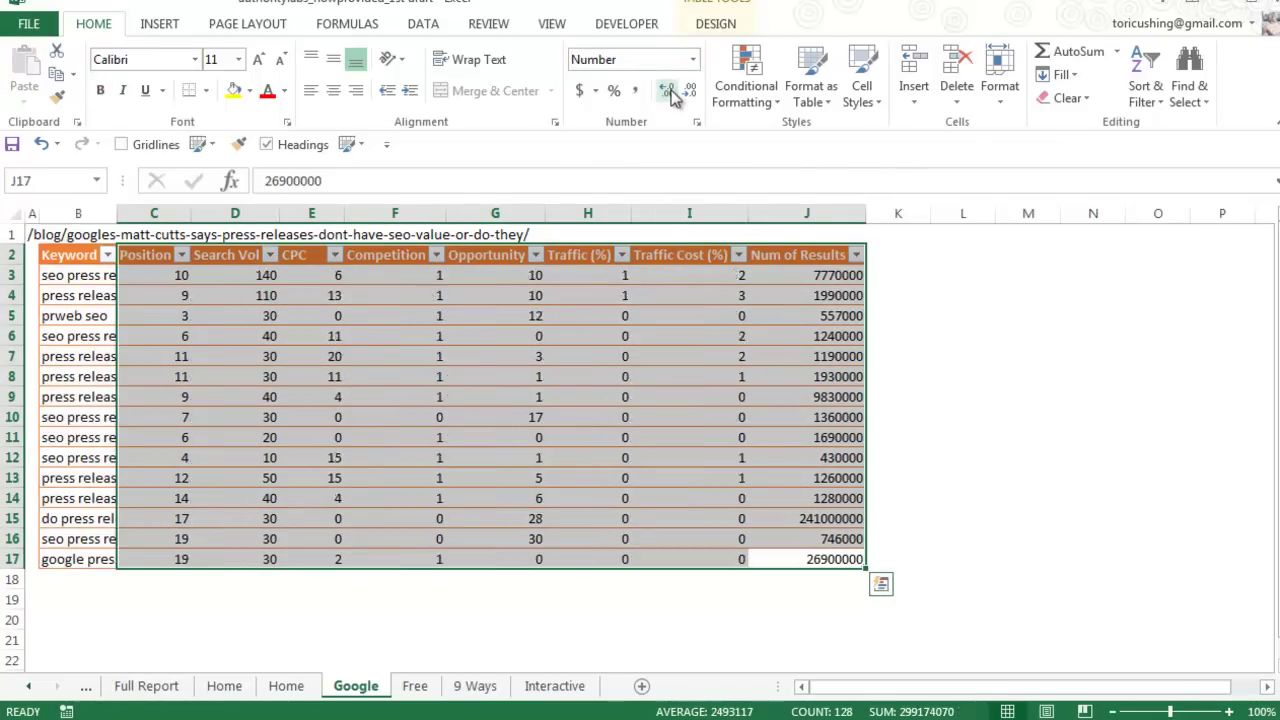
{"action": "left_click", "coordinate": [689, 421]}
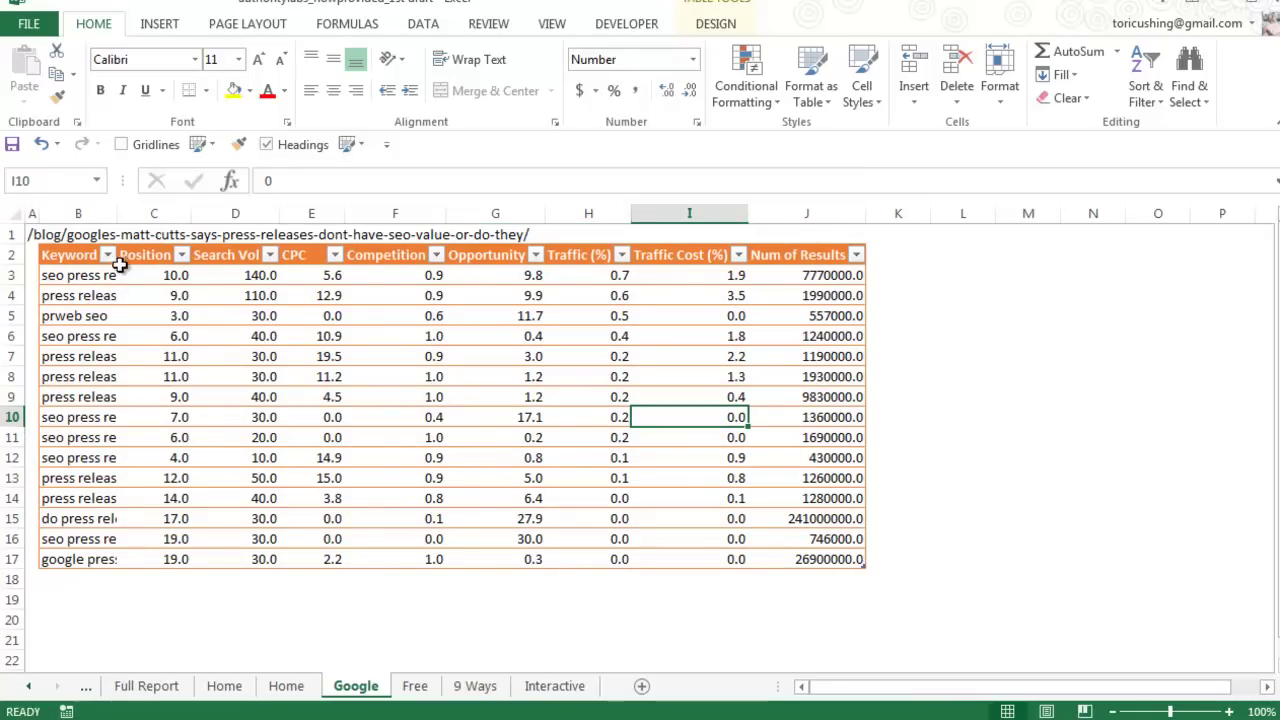
Step: Copy the "authority labs" keyword row from the formatted Home sheet and paste only its formatting onto row 3 of the Google sheet's table
{"action": "left_click", "coordinate": [286, 686]}
{"action": "left_click", "coordinate": [200, 316]}
{"action": "left_click_drag", "start_coordinate": [207, 306], "coordinate": [890, 314]}
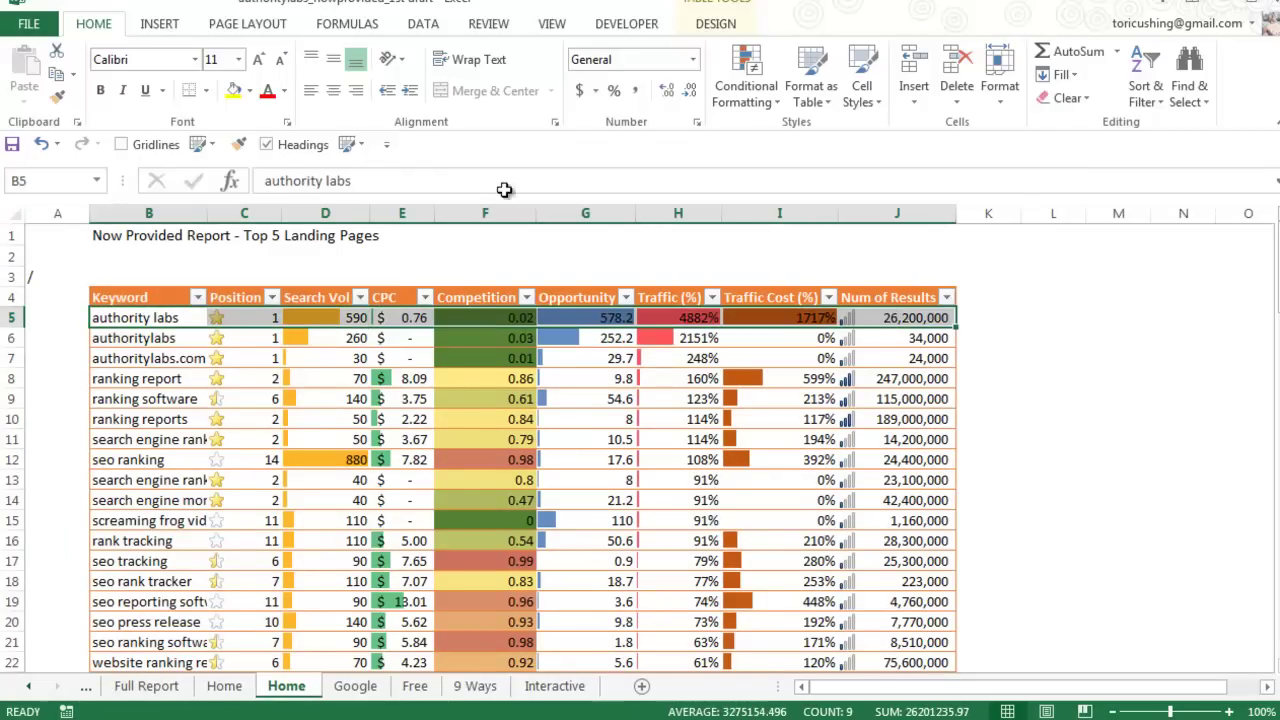
{"action": "key", "text": "ctrl+c"}
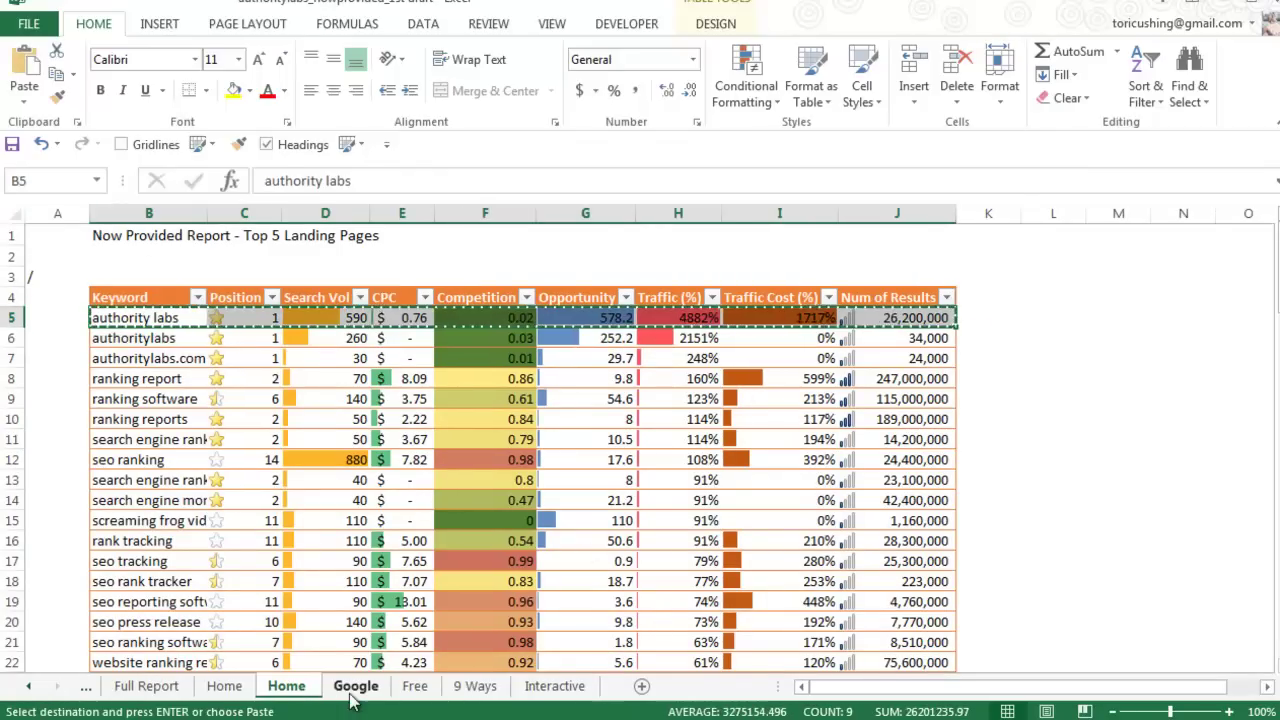
{"action": "left_click", "coordinate": [355, 686]}
{"action": "right_click", "coordinate": [89, 283]}
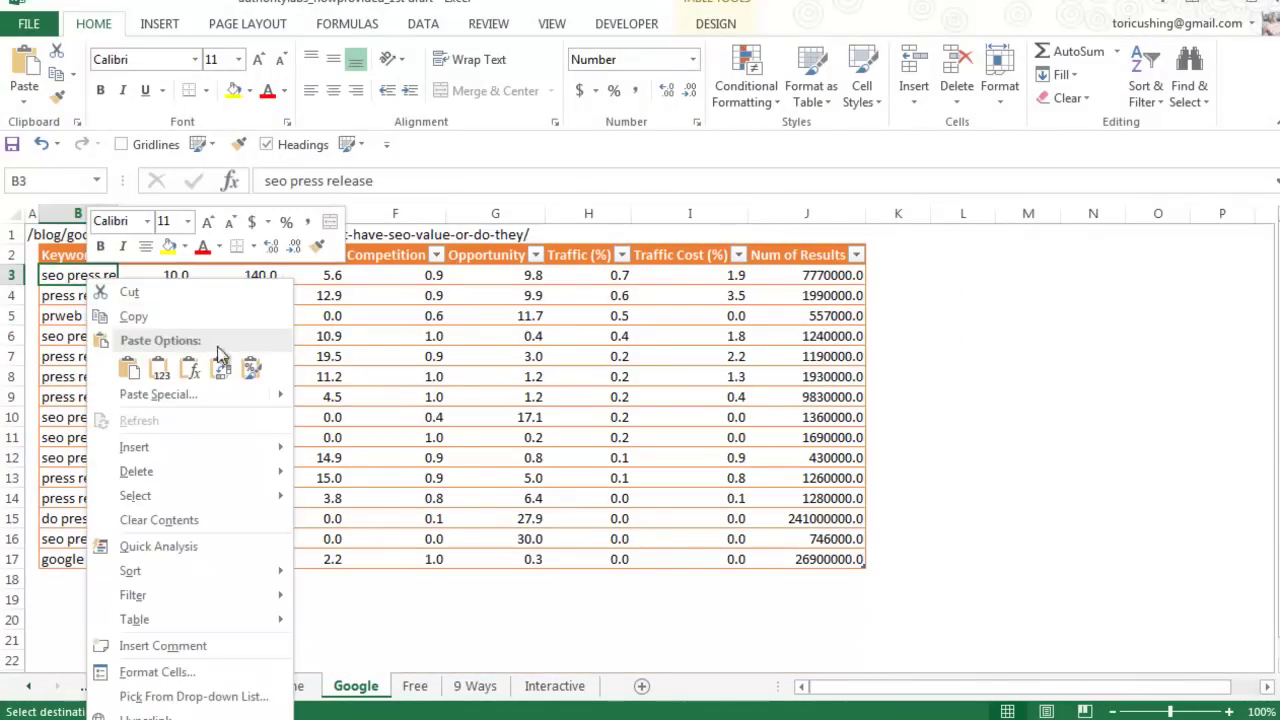
{"action": "mouse_move", "coordinate": [277, 397]}
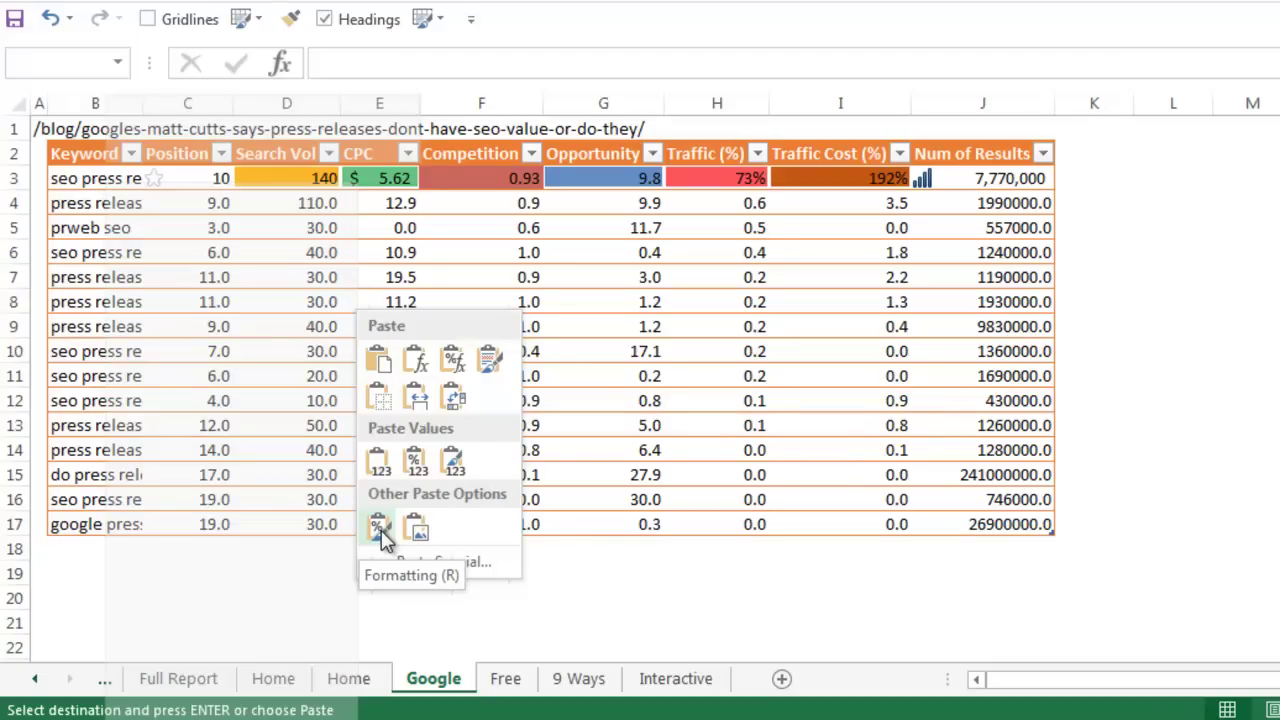
{"action": "left_click", "coordinate": [381, 531]}
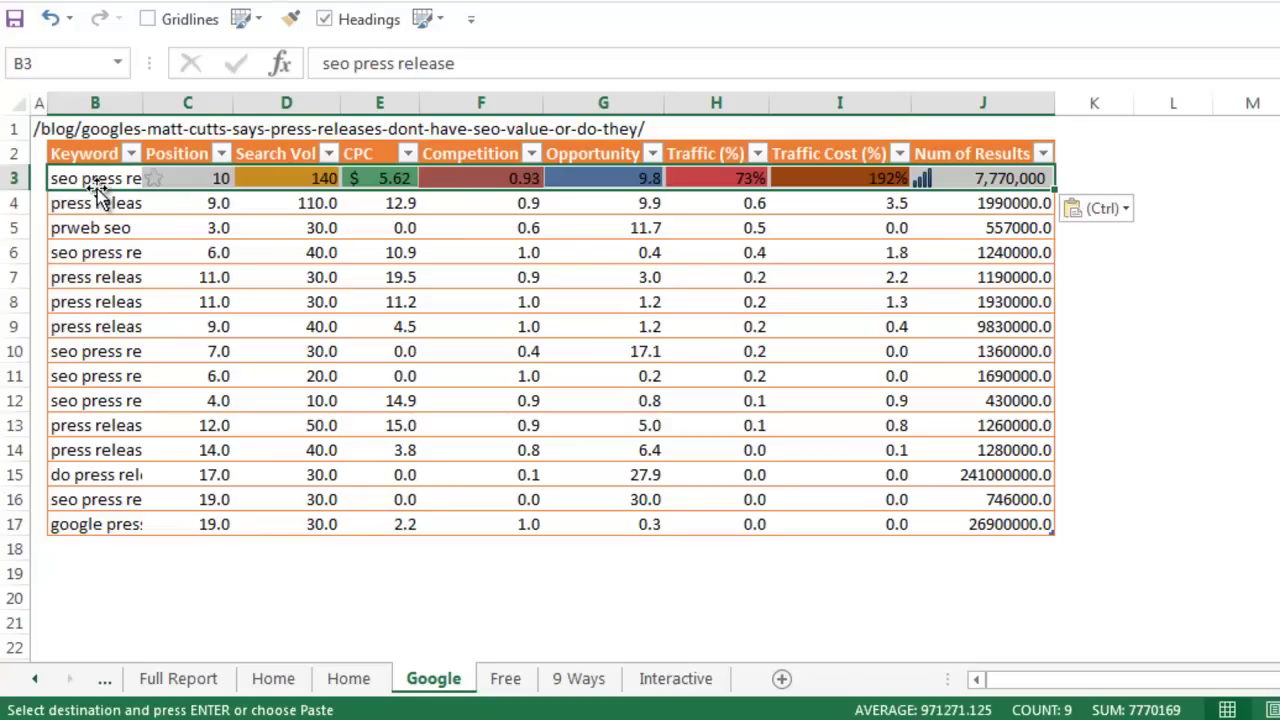
{"action": "key", "text": "Escape"}
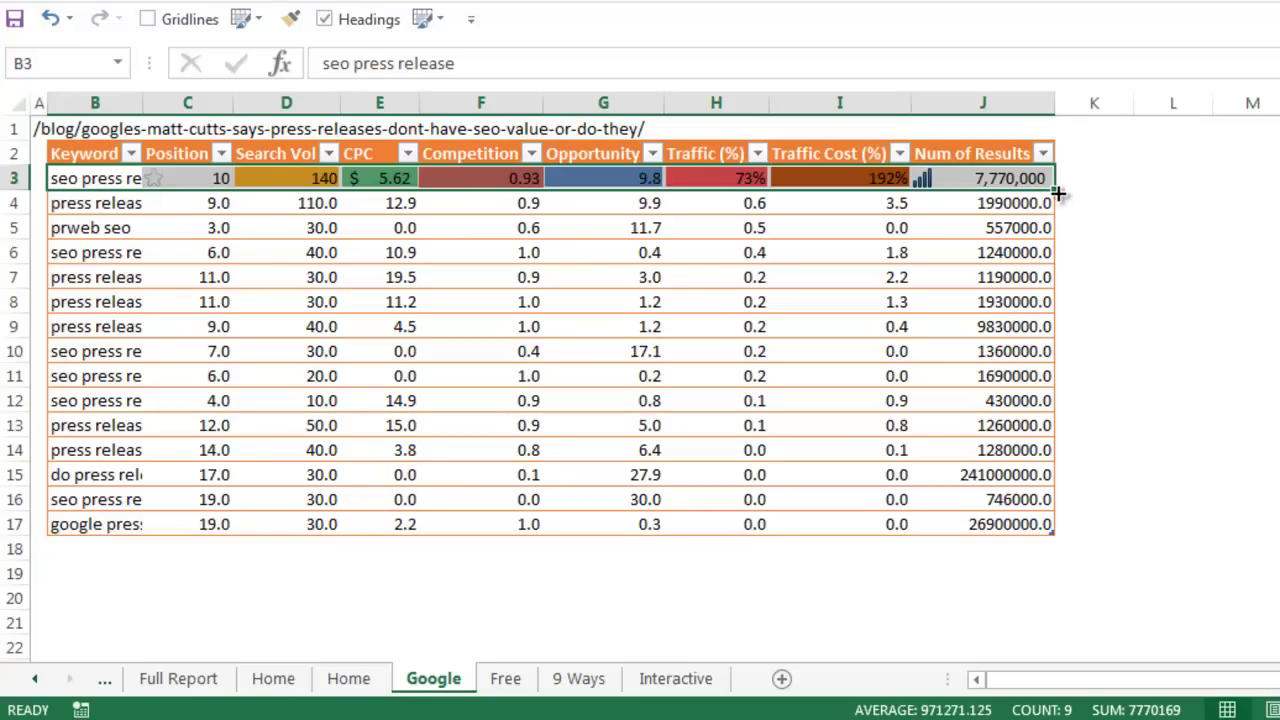
Step: Fill only the formatting of row 3 down through row 17 of the Google sheet's keyword table
{"action": "left_click_drag", "start_coordinate": [1058, 193], "coordinate": [1056, 538]}
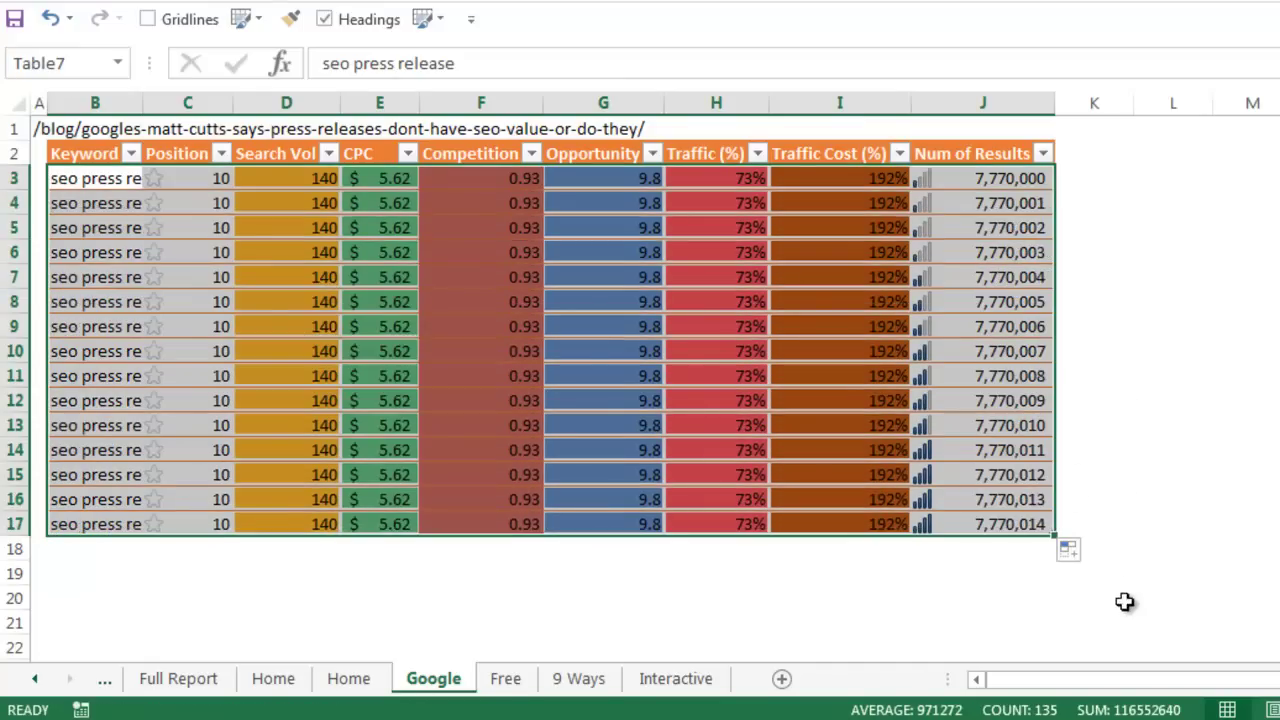
{"action": "left_click", "coordinate": [1068, 552]}
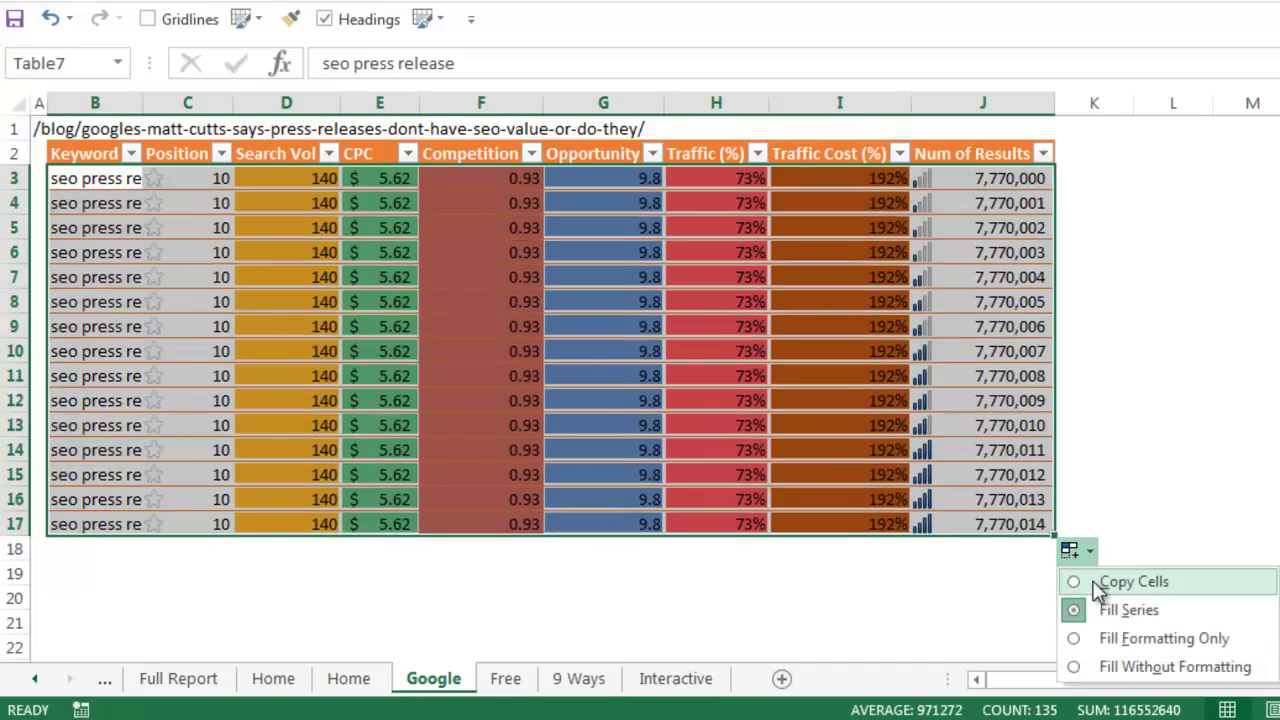
{"action": "left_click", "coordinate": [1125, 645]}
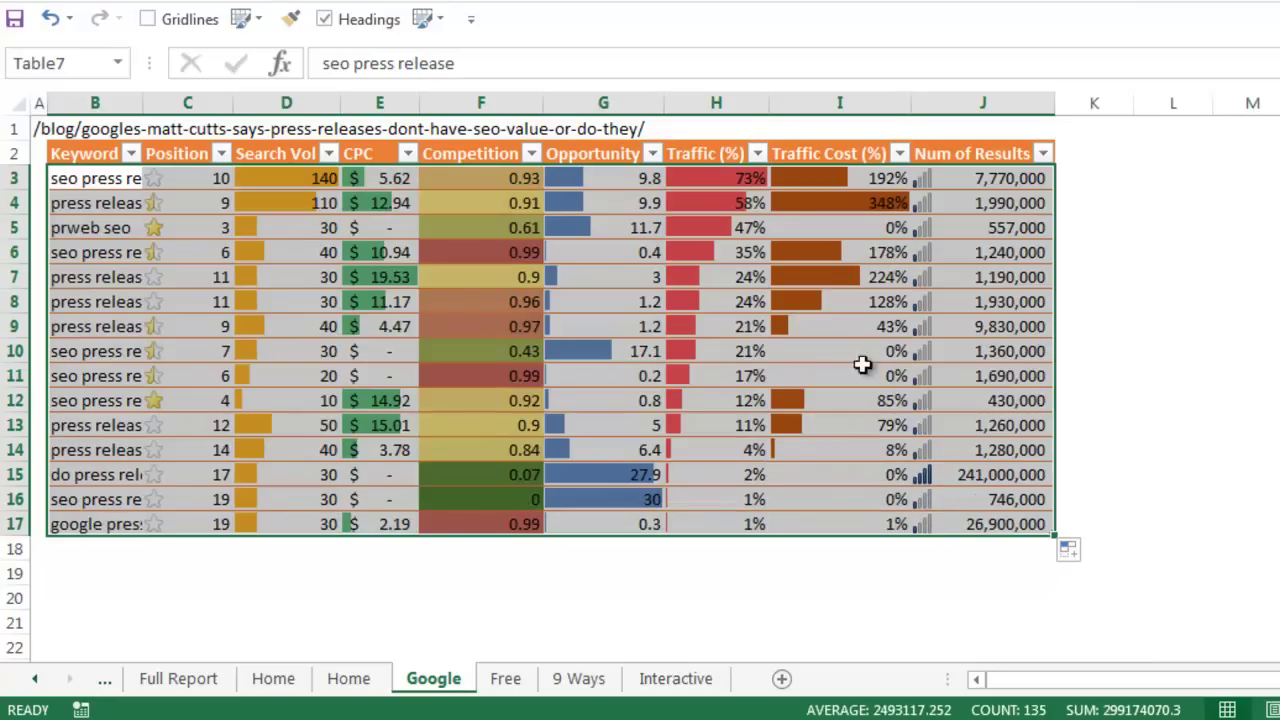
{"action": "left_click", "coordinate": [500, 178]}
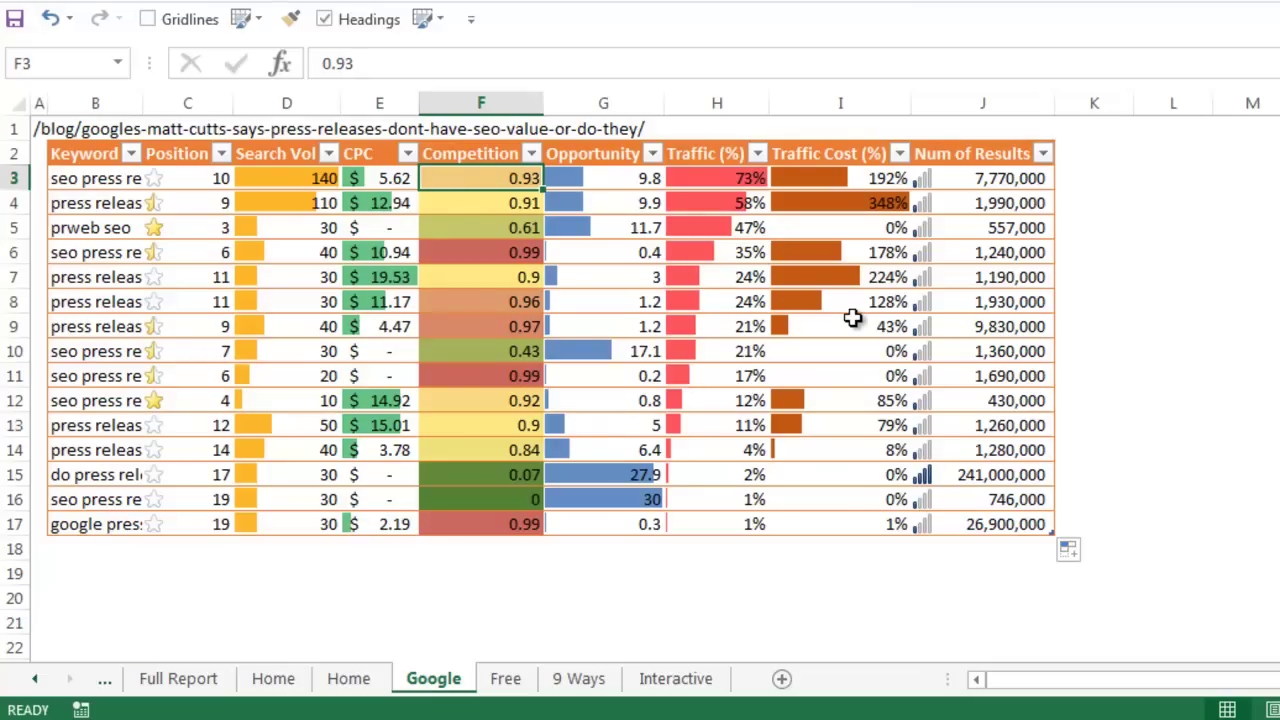
Step: Look over the workbook's landing-page sheets and end on the Full Report sheet to check the source data
{"action": "left_click", "coordinate": [503, 680]}
{"action": "left_click", "coordinate": [549, 684]}
{"action": "left_click", "coordinate": [674, 680]}
{"action": "left_click", "coordinate": [553, 680]}
{"action": "left_click", "coordinate": [485, 682]}
{"action": "left_click", "coordinate": [405, 682]}
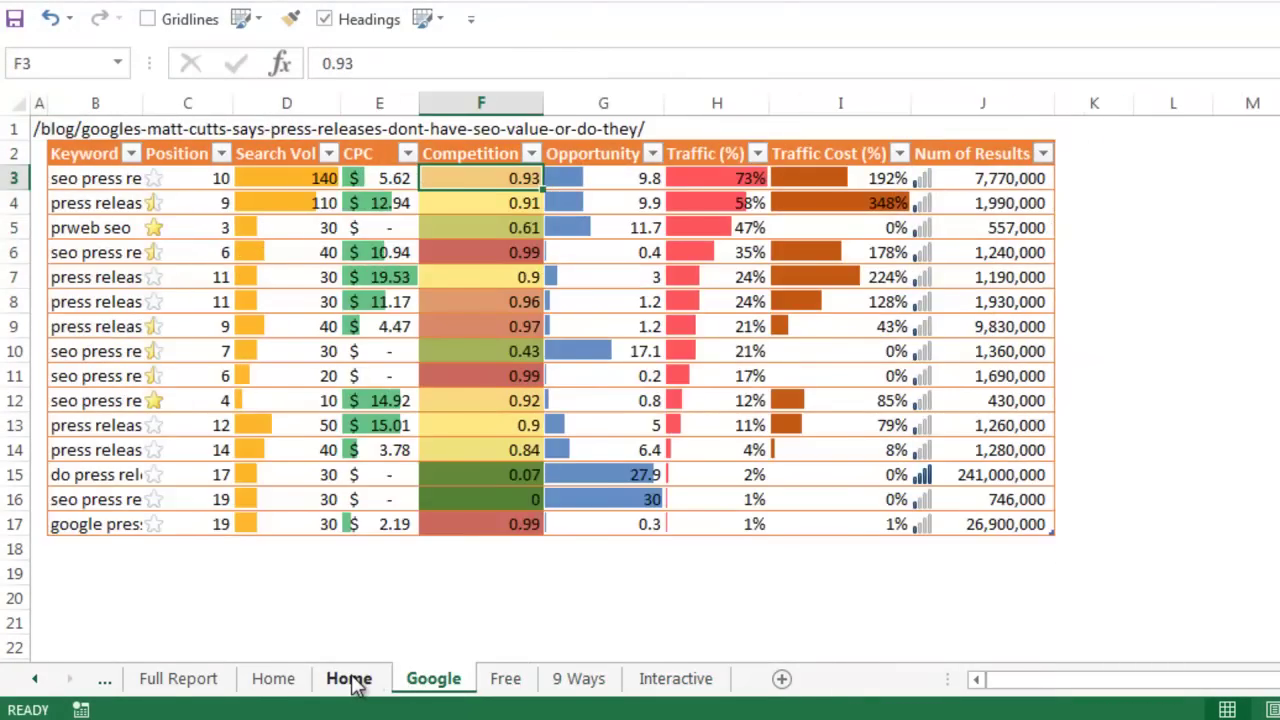
{"action": "left_click", "coordinate": [350, 682]}
{"action": "left_click", "coordinate": [172, 682]}
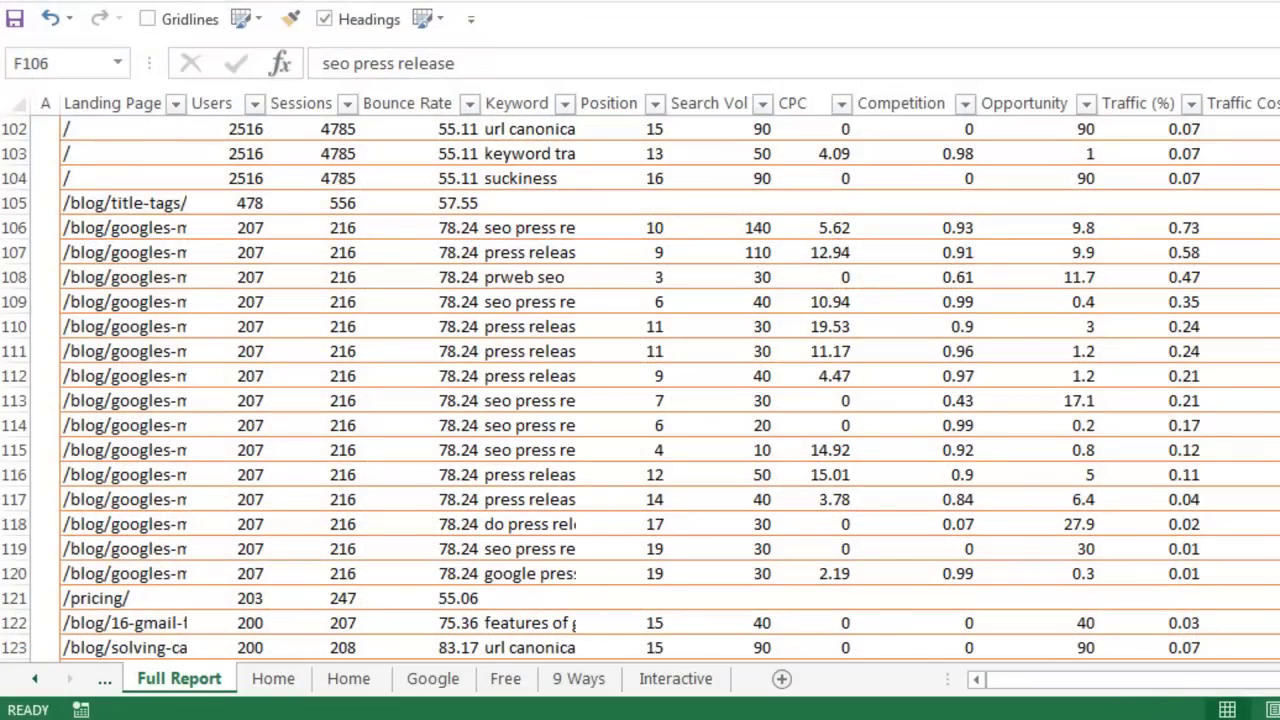
Step: Switch to the now_provided_report workbook, enlarge its window and go to the "/" landing page label on the NP Table Dashboard sheet
{"action": "key", "text": "alt+Tab"}
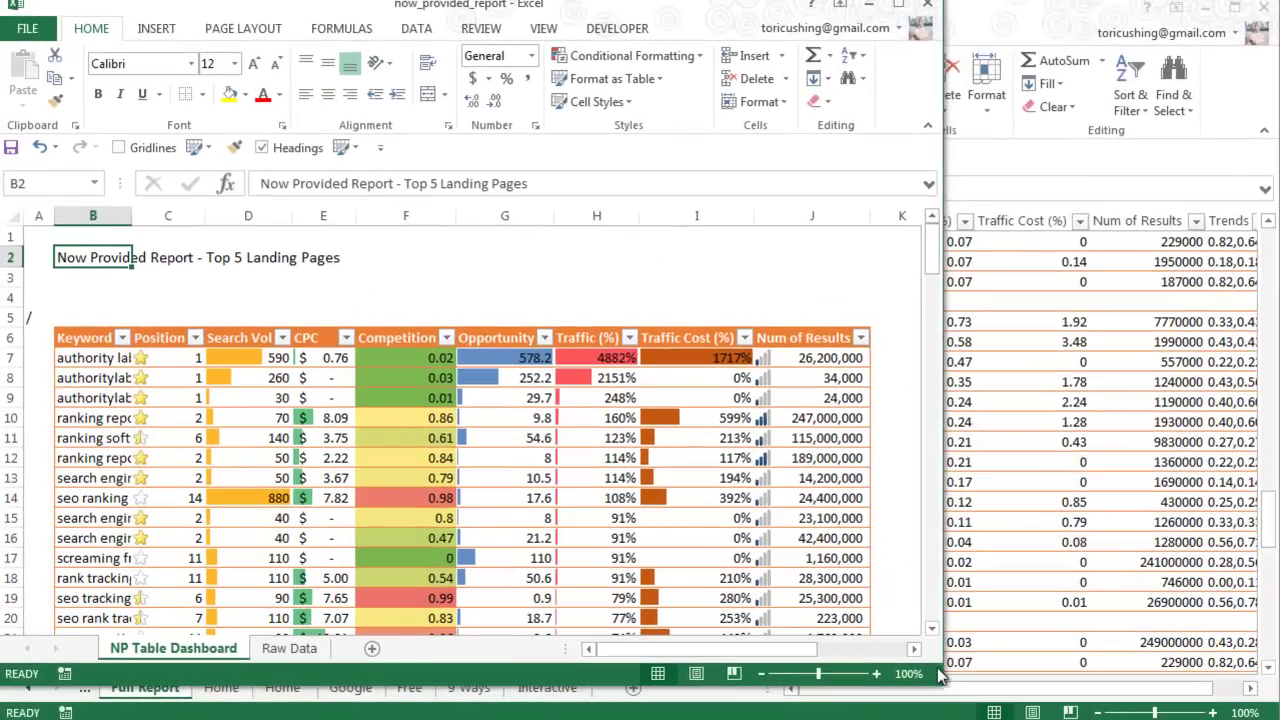
{"action": "left_click_drag", "start_coordinate": [940, 676], "coordinate": [1279, 719]}
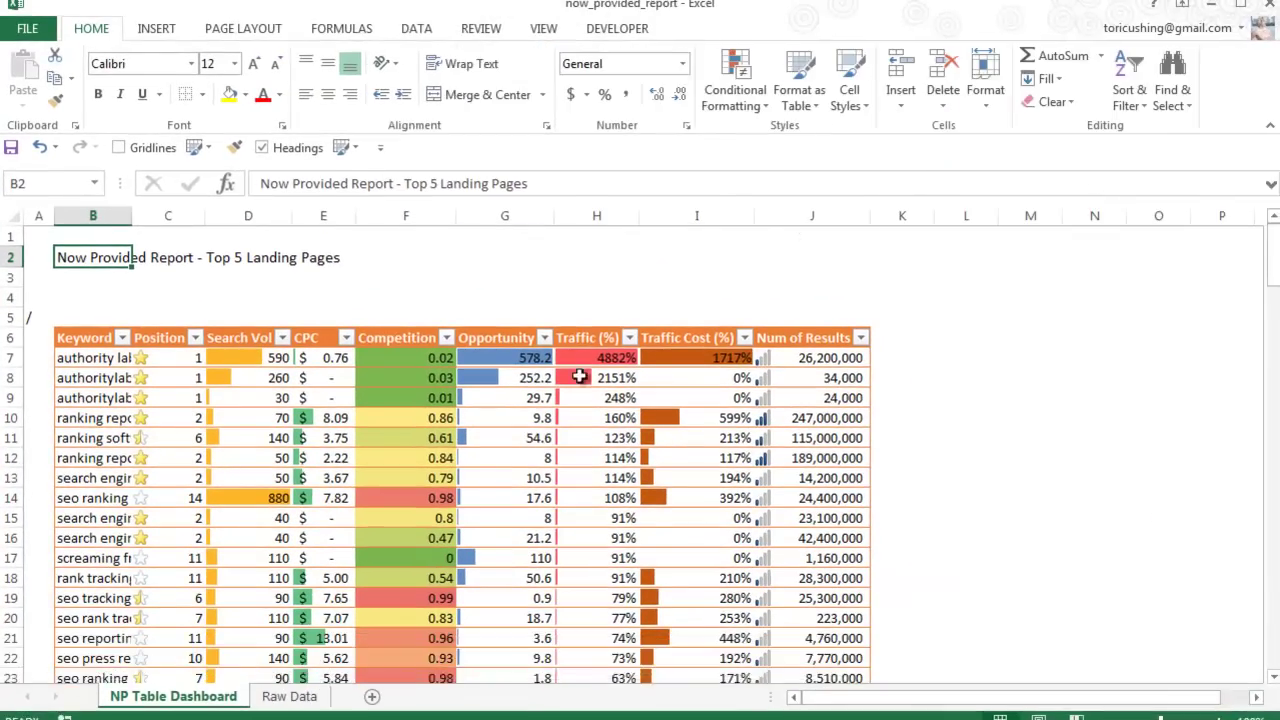
{"action": "scroll", "coordinate": [580, 376], "scroll_direction": "down", "scroll_amount": 2}
{"action": "scroll", "coordinate": [16, 265], "scroll_direction": "up", "scroll_amount": 1}
{"action": "left_click", "coordinate": [36, 260]}
{"action": "type", "text": "/"}
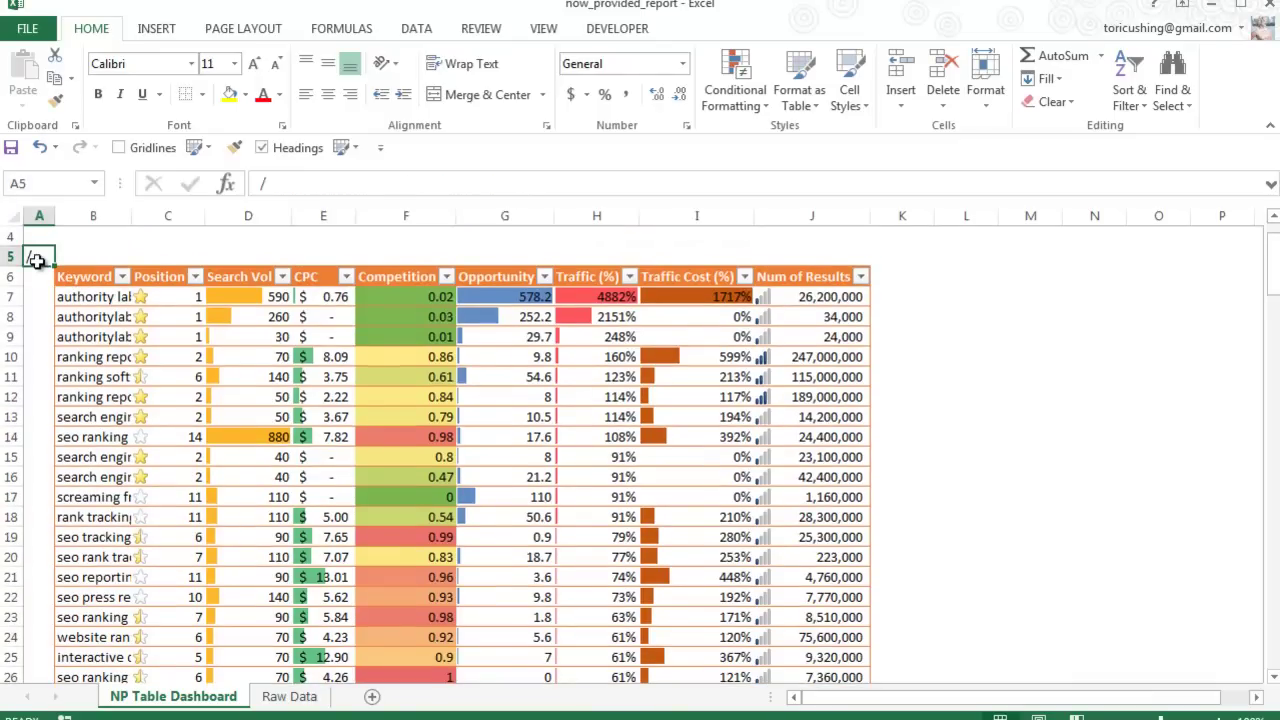
Step: Examine the stacked keyword tables for each landing page on the dashboard, down to the /blog/interactive-dashboard/ table
{"action": "scroll", "coordinate": [55, 290], "scroll_direction": "down", "scroll_amount": 17}
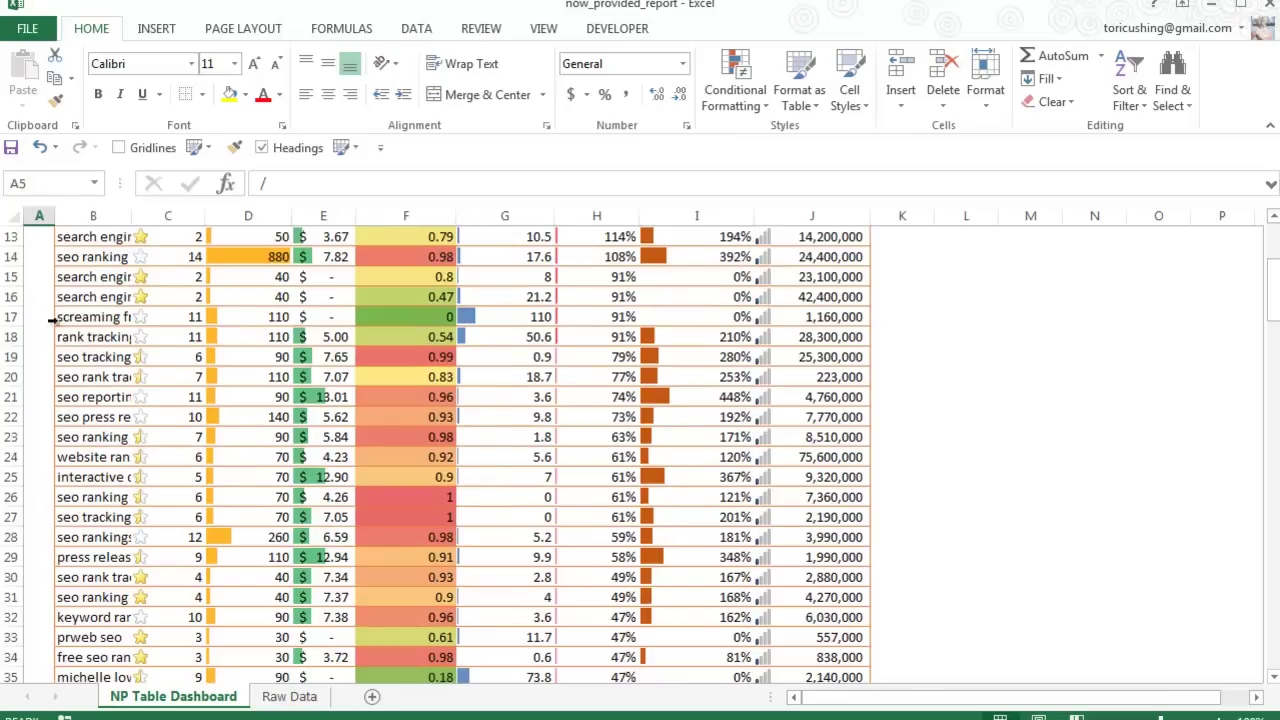
{"action": "scroll", "coordinate": [62, 357], "scroll_direction": "down", "scroll_amount": 13}
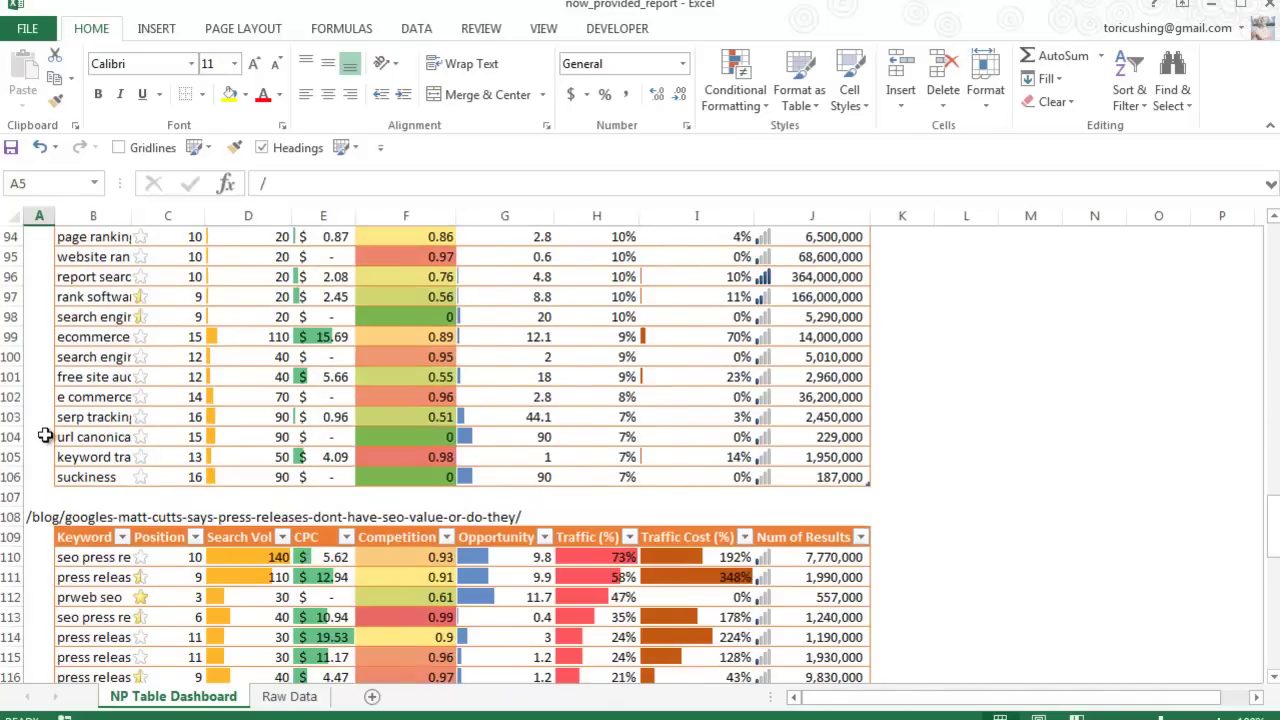
{"action": "left_click", "coordinate": [45, 517]}
{"action": "scroll", "coordinate": [55, 522], "scroll_direction": "down", "scroll_amount": 5}
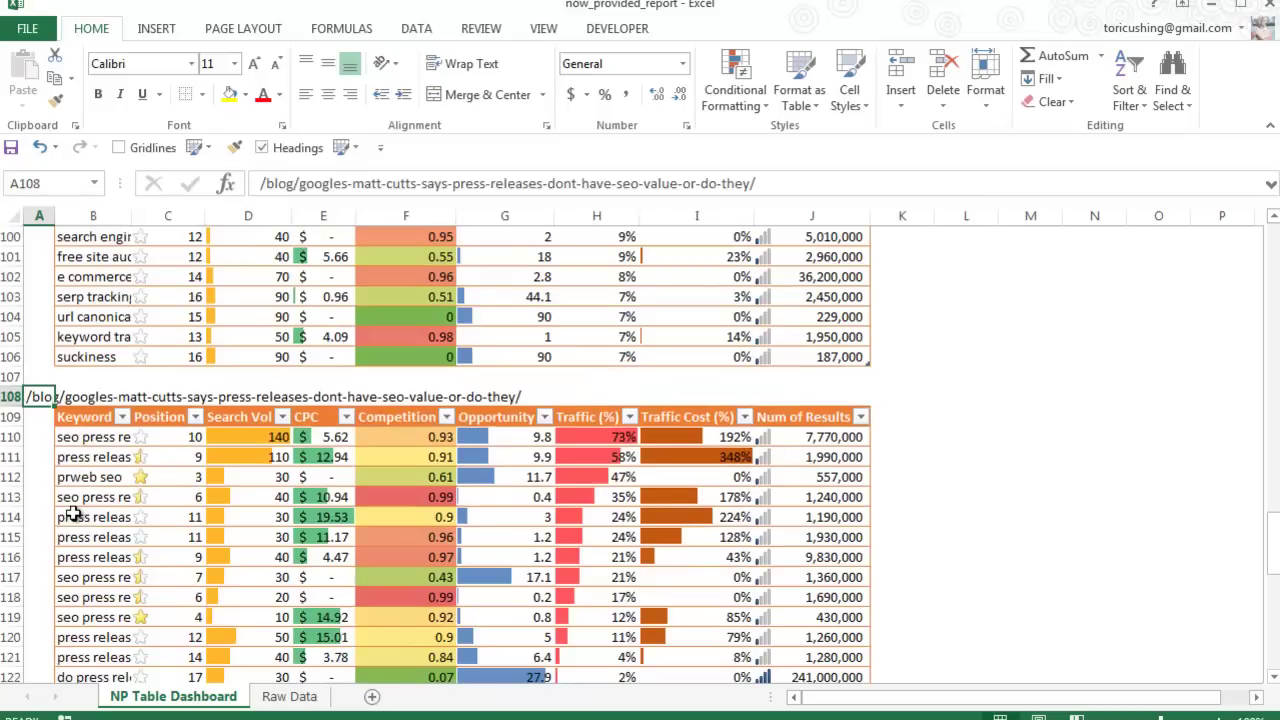
{"action": "scroll", "coordinate": [60, 522], "scroll_direction": "down", "scroll_amount": 10}
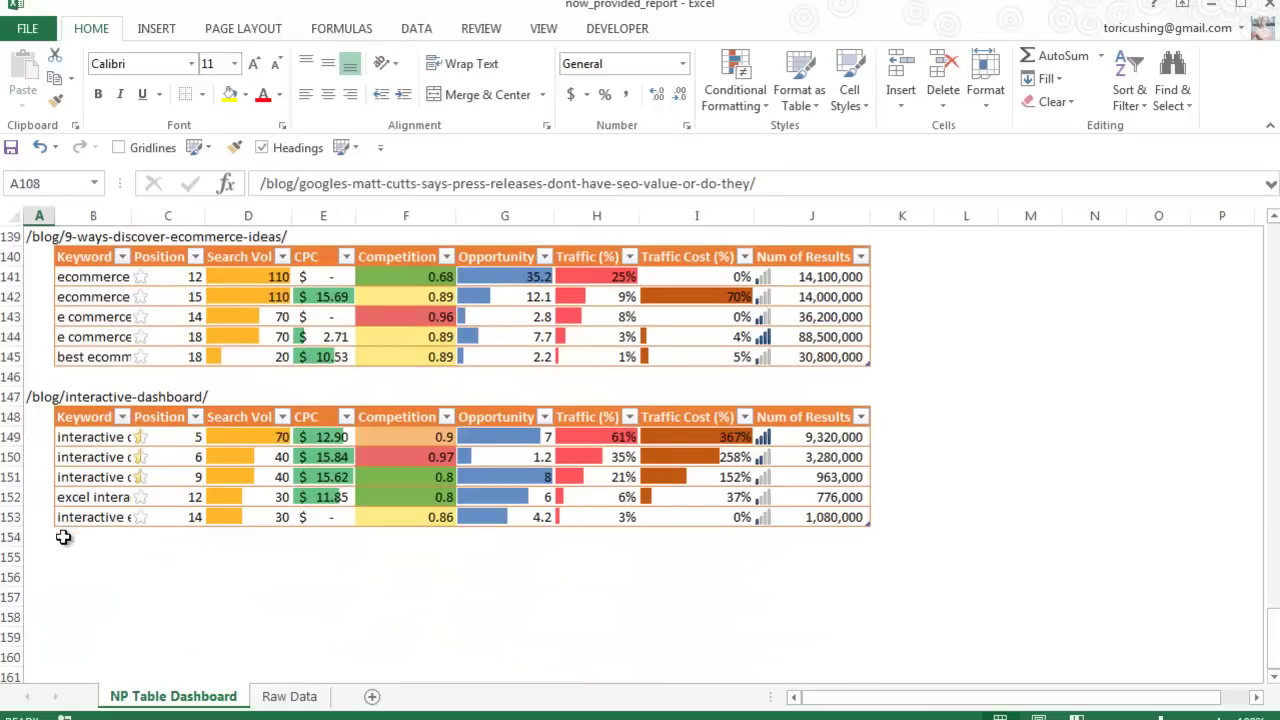
{"action": "scroll", "coordinate": [62, 537], "scroll_direction": "up", "scroll_amount": 2}
{"action": "left_click", "coordinate": [806, 560]}
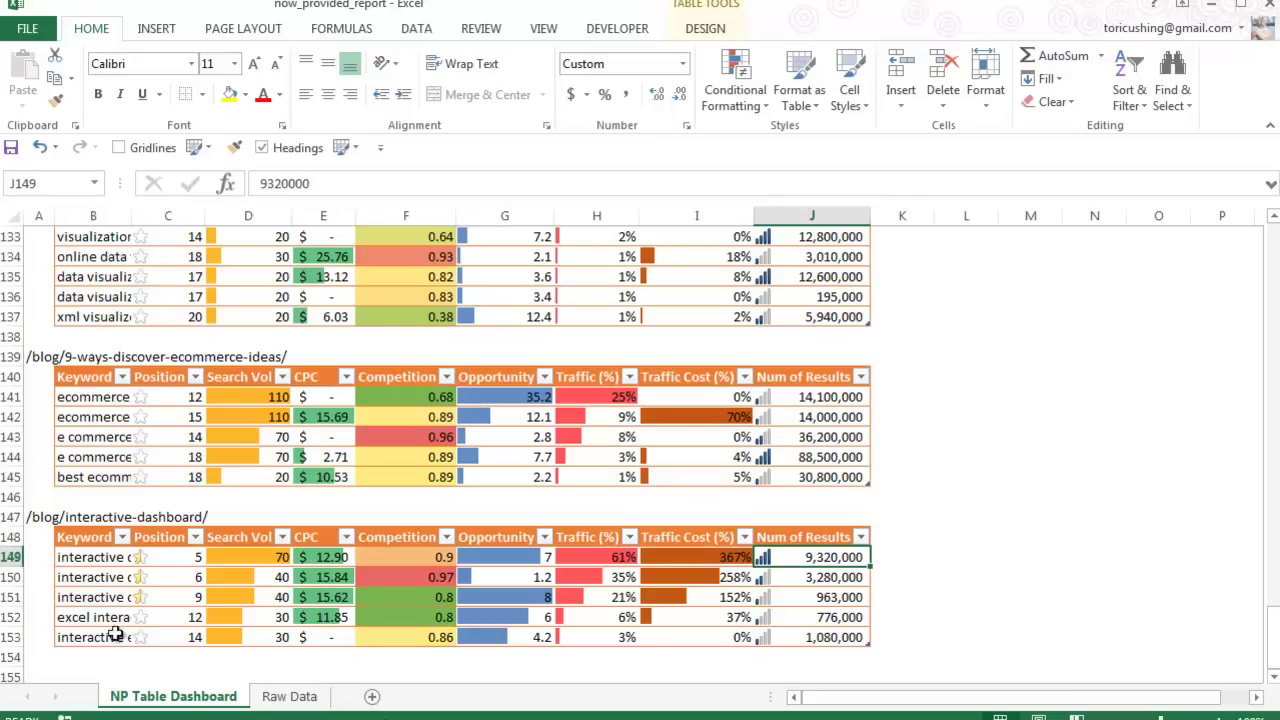
Step: Review the landing page, visit and keyword columns on the Raw Data sheet, and return to the NP Table Dashboard sheet
{"action": "left_click", "coordinate": [290, 696]}
{"action": "left_click", "coordinate": [243, 337]}
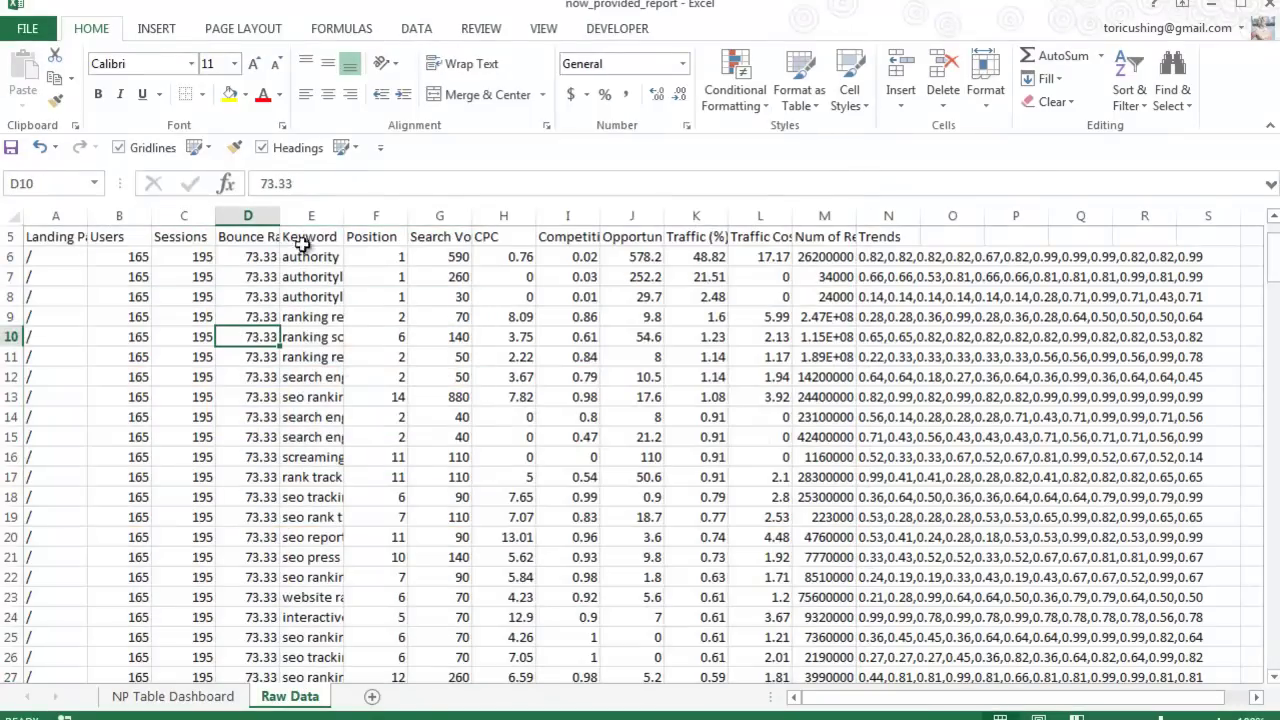
{"action": "left_click_drag", "start_coordinate": [318, 256], "coordinate": [70, 254]}
{"action": "left_click", "coordinate": [226, 313]}
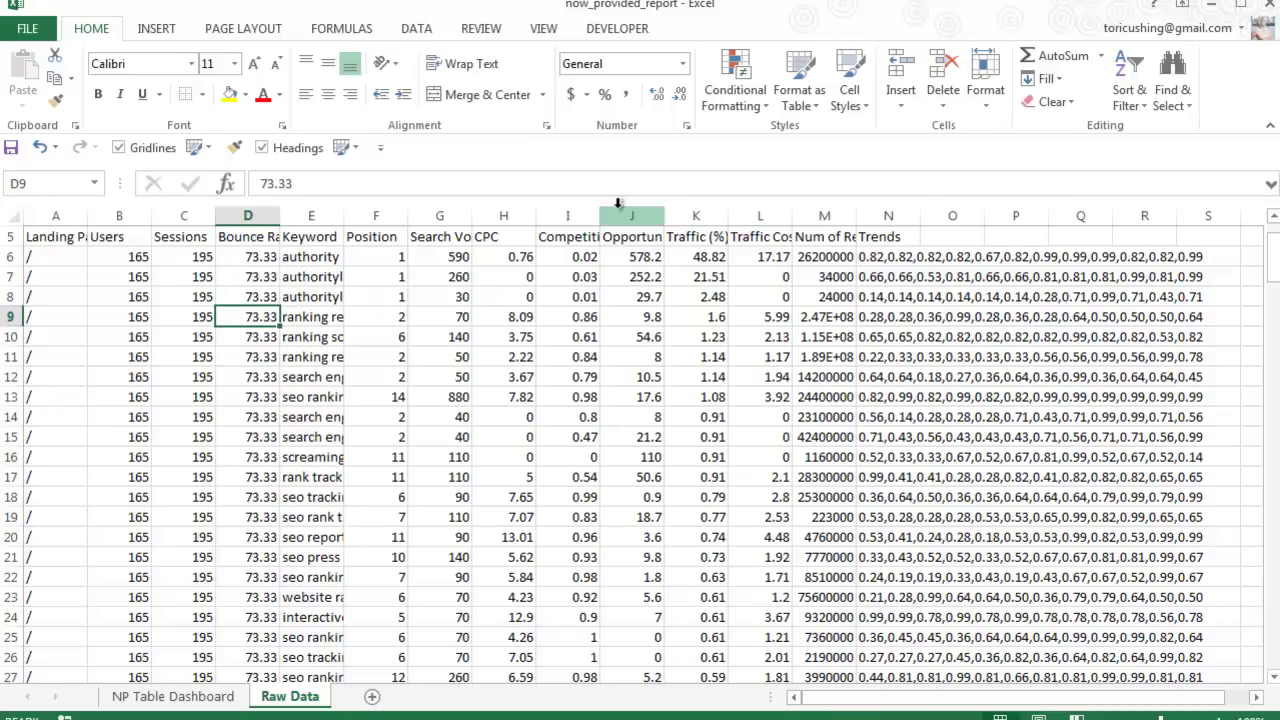
{"action": "left_click", "coordinate": [232, 697]}
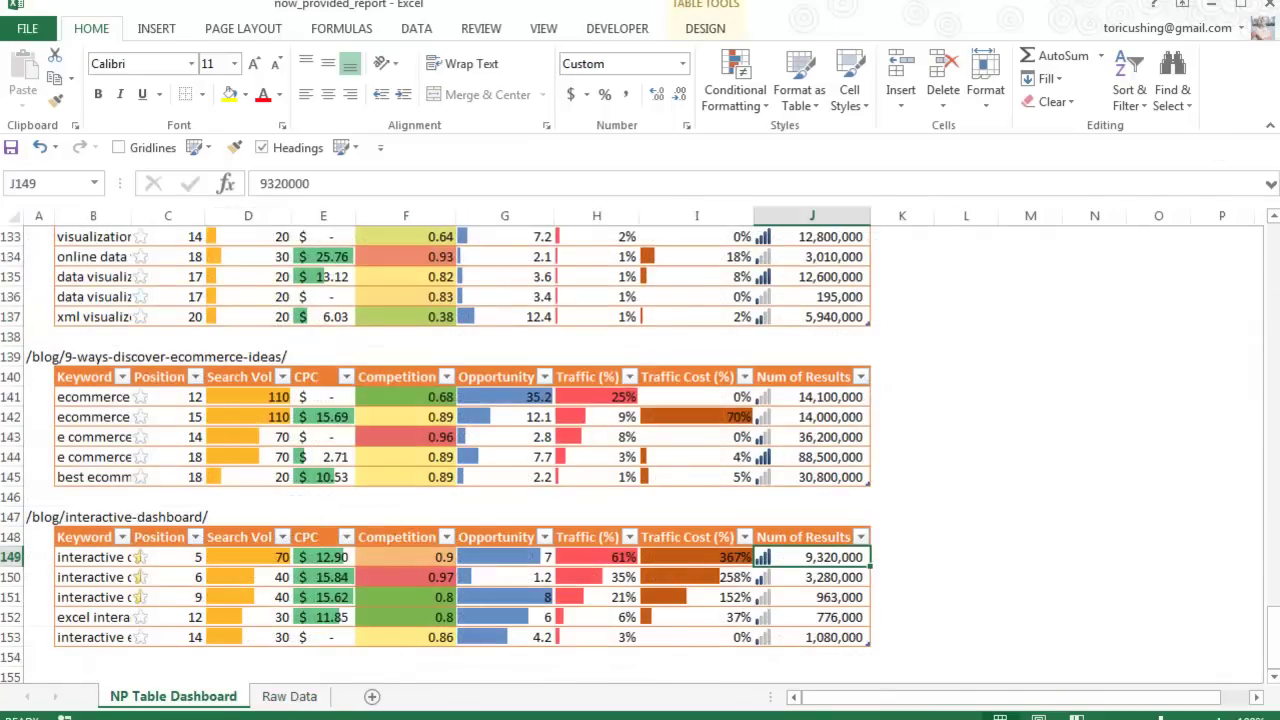